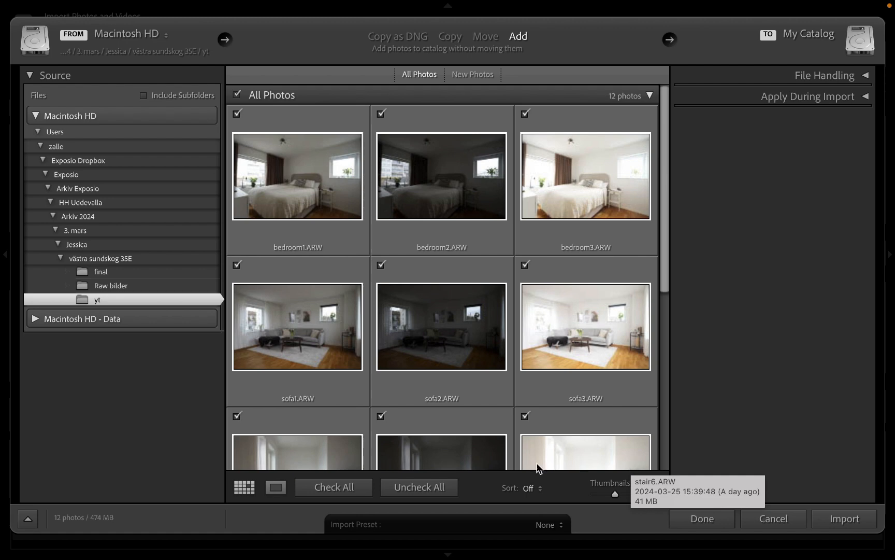
Review the bracketed ARW photos in the yt folder and import all of them into the catalog without moving them.
{"action": "scroll", "coordinate": [421, 296], "scroll_direction": "down", "scroll_amount": 3}
{"action": "scroll", "coordinate": [421, 296], "scroll_direction": "down", "scroll_amount": 3}
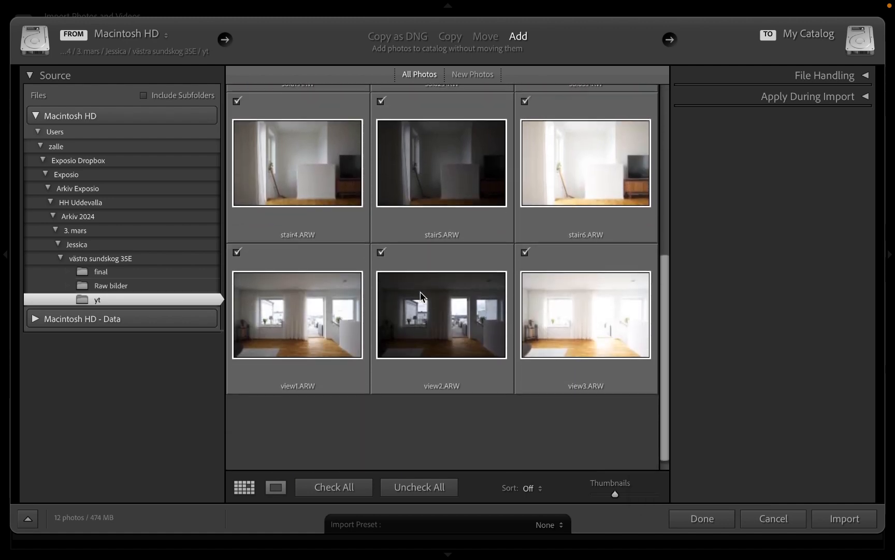
{"action": "scroll", "coordinate": [345, 286], "scroll_direction": "up", "scroll_amount": 6}
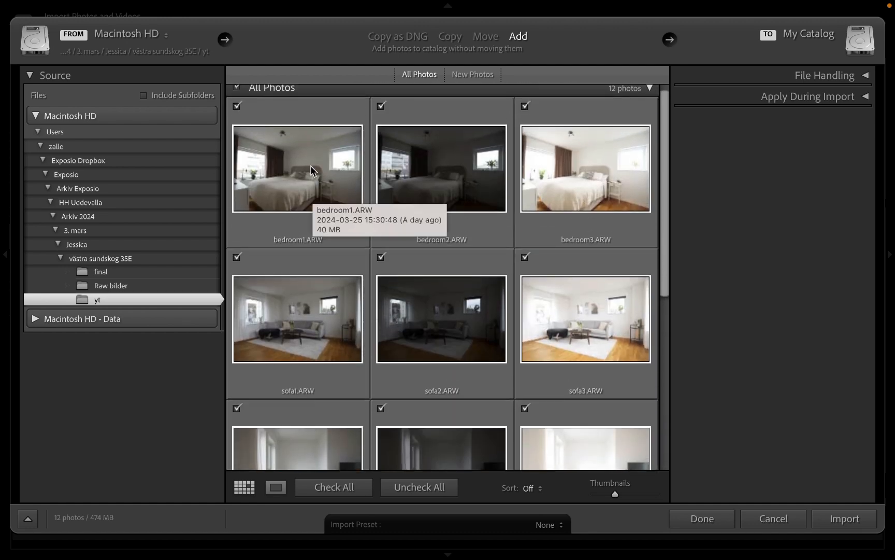
{"action": "scroll", "coordinate": [331, 173], "scroll_direction": "up", "scroll_amount": 1}
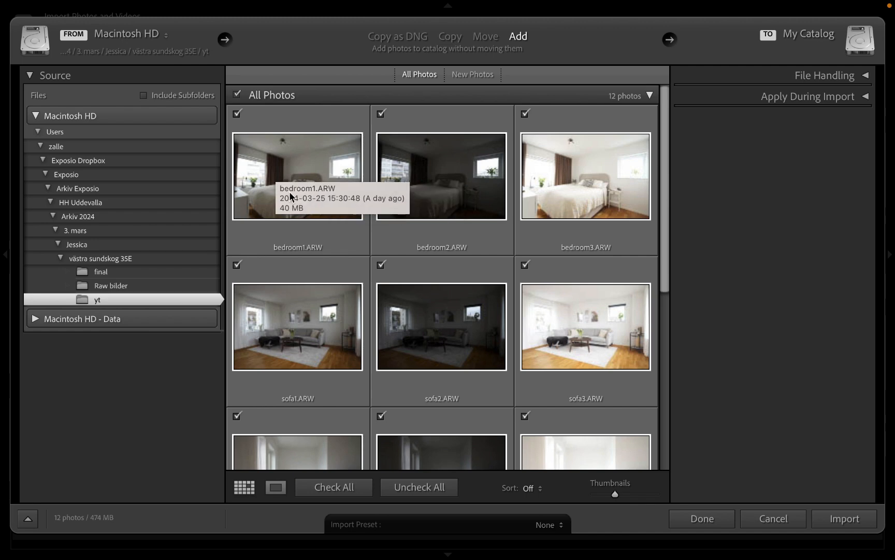
{"action": "scroll", "coordinate": [311, 218], "scroll_direction": "down", "scroll_amount": 3}
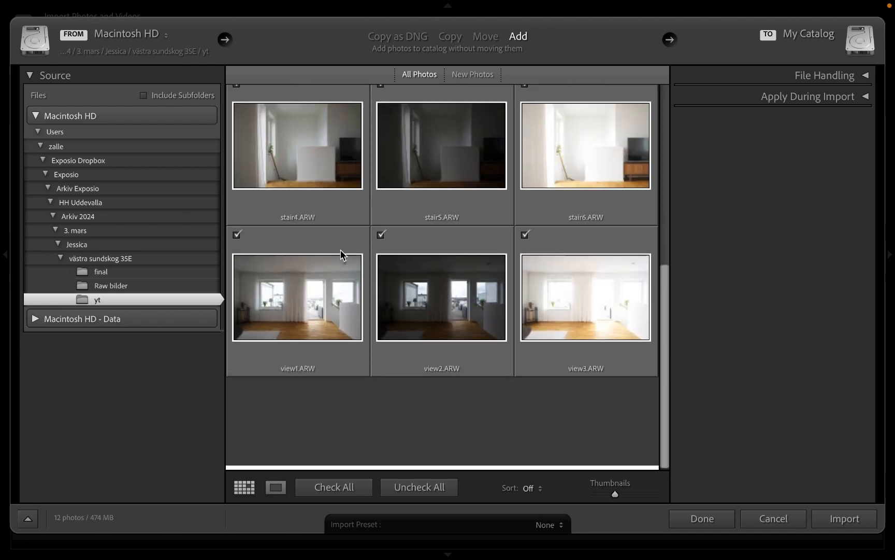
{"action": "left_click", "coordinate": [830, 513]}
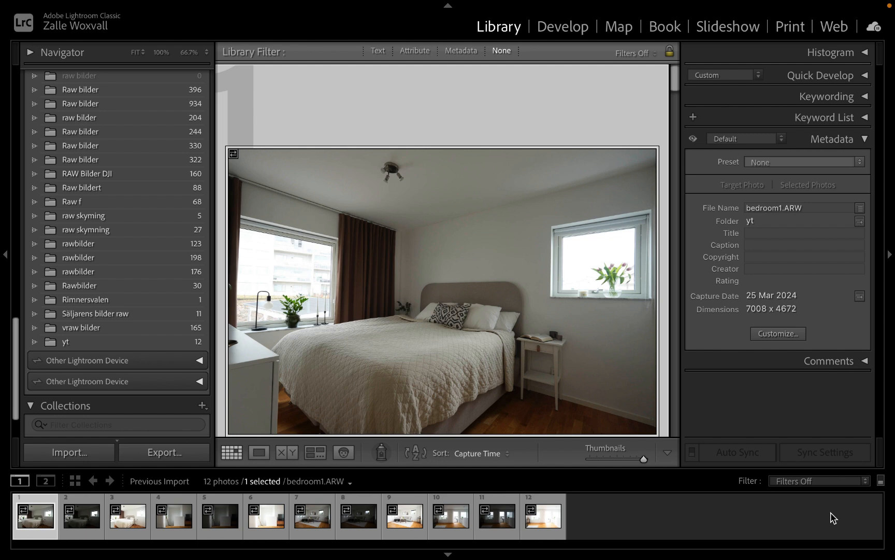
Select all imported photos and auto-stack them by capture time with 0:00:07 between stacks.
{"action": "key", "text": "ctrl+a"}
{"action": "left_click", "coordinate": [311, 527]}
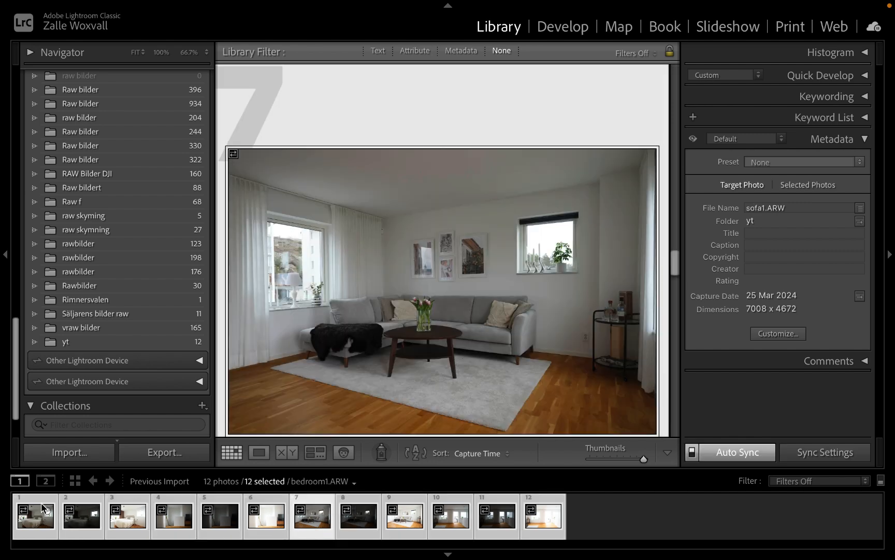
{"action": "right_click", "coordinate": [261, 534]}
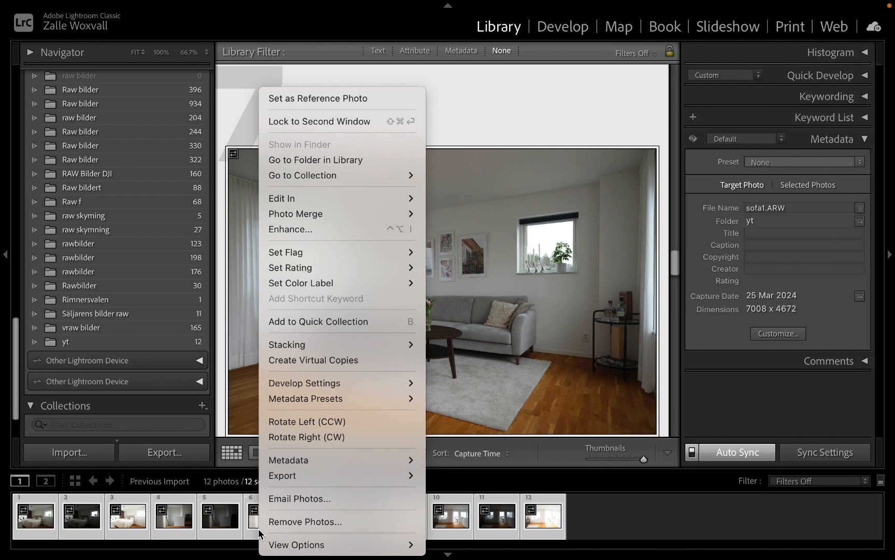
{"action": "mouse_move", "coordinate": [354, 344]}
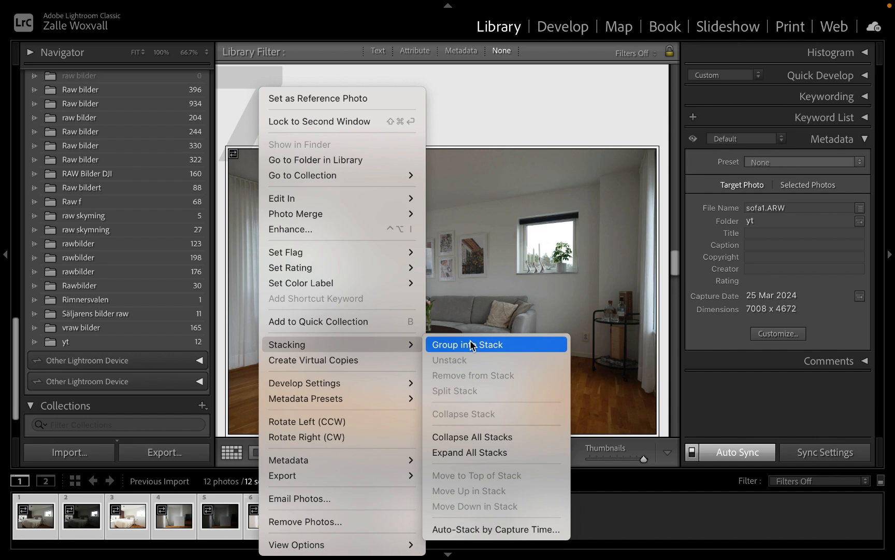
{"action": "left_click", "coordinate": [478, 529]}
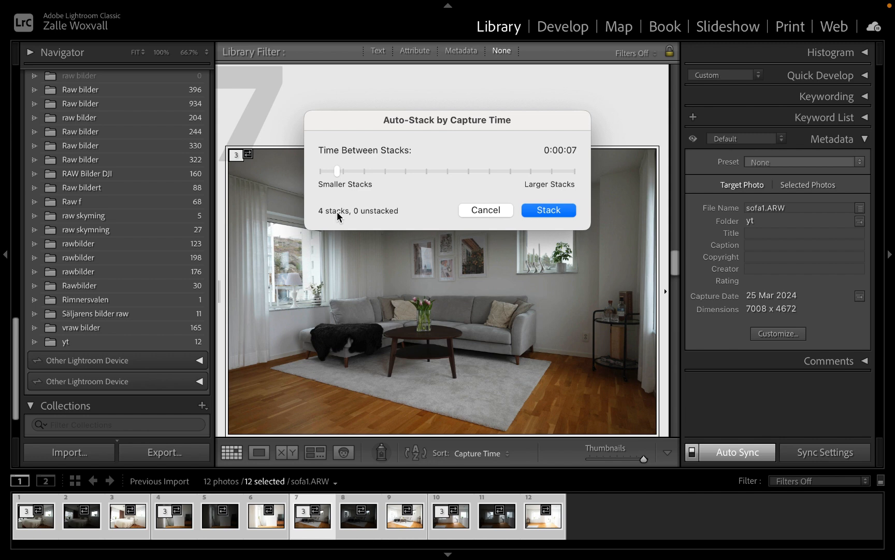
{"action": "left_click", "coordinate": [550, 211]}
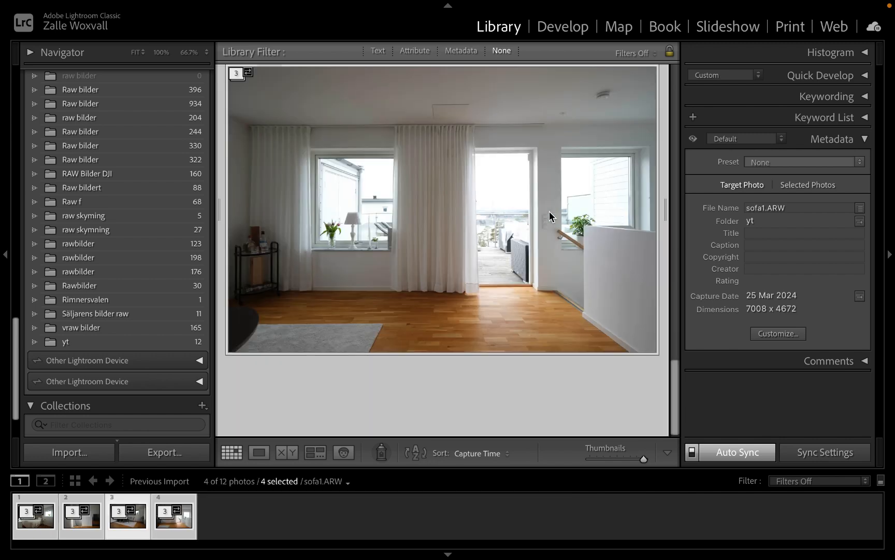
Look through the bedroom, stair, sofa and view stacks one by one, ending on the bedroom stack.
{"action": "left_click", "coordinate": [250, 538]}
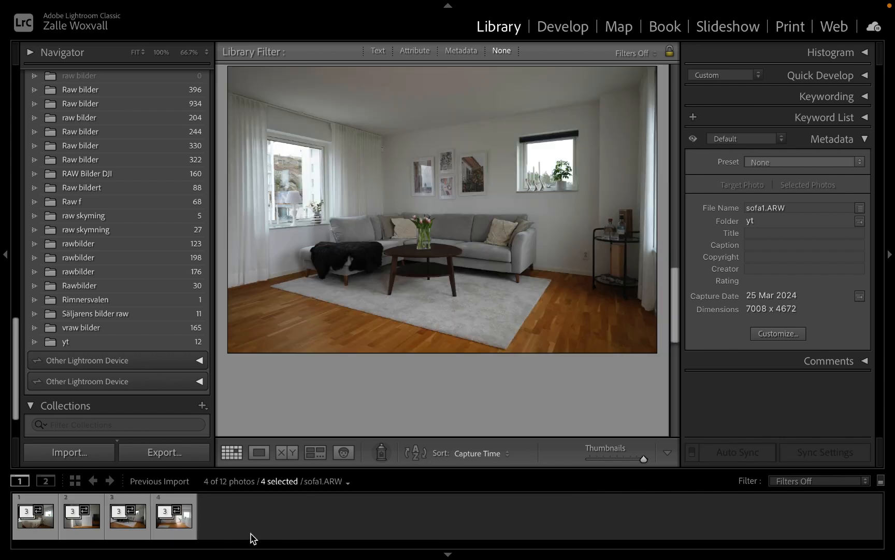
{"action": "left_click", "coordinate": [35, 521]}
{"action": "key", "text": "Right"}
{"action": "key", "text": "Right"}
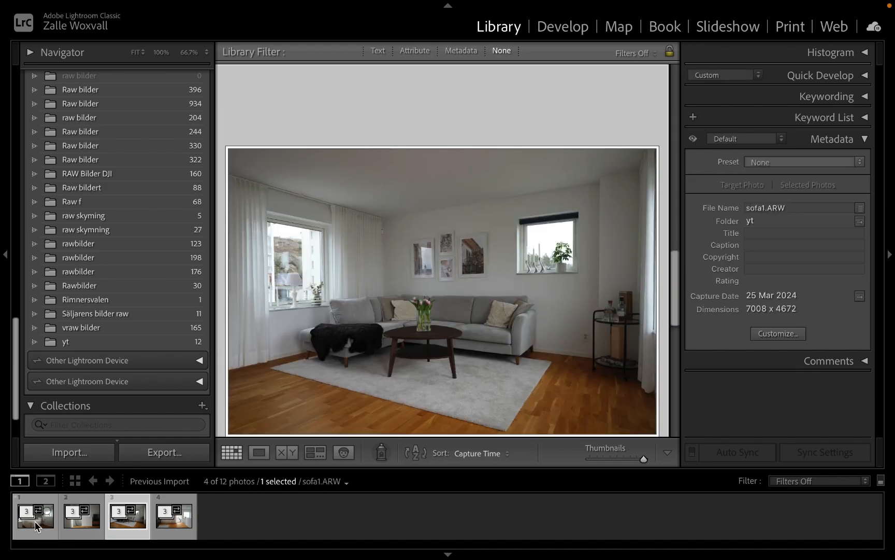
{"action": "key", "text": "Right"}
{"action": "key", "text": "Left"}
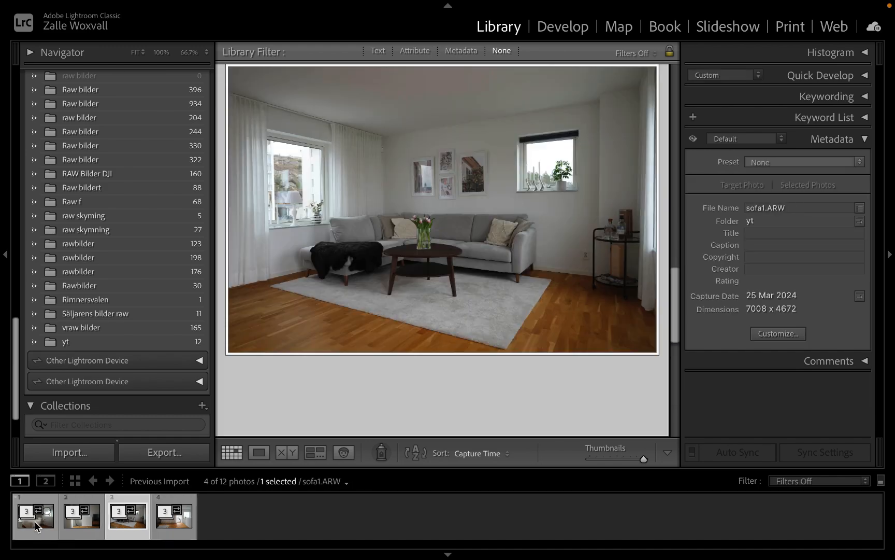
{"action": "key", "text": "Left"}
{"action": "key", "text": "Left"}
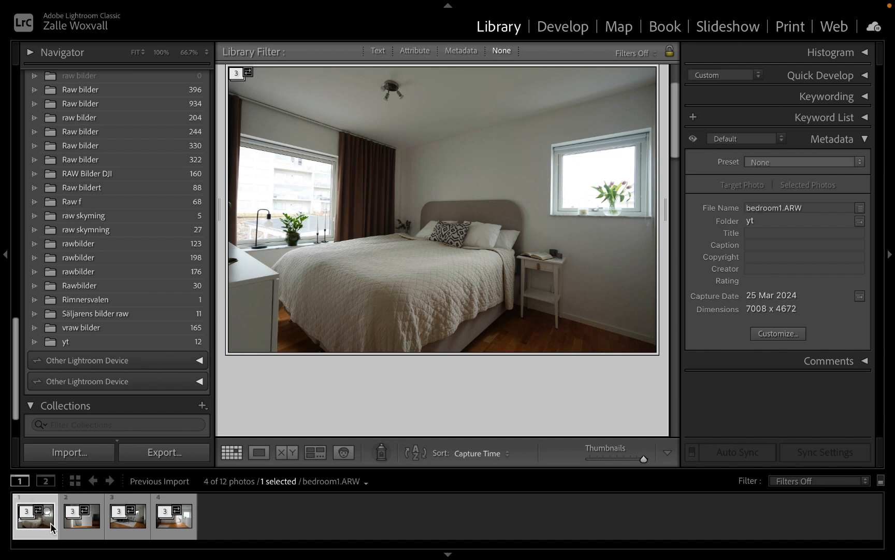
Select all four photo stacks and merge the exposures of each stack with HDR Photo Merge.
{"action": "key", "text": "ctrl+a"}
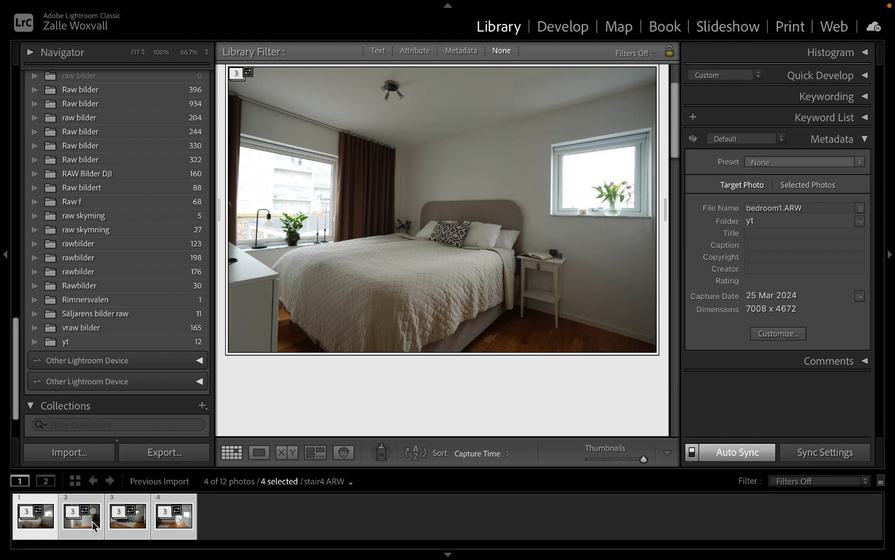
{"action": "right_click", "coordinate": [92, 522]}
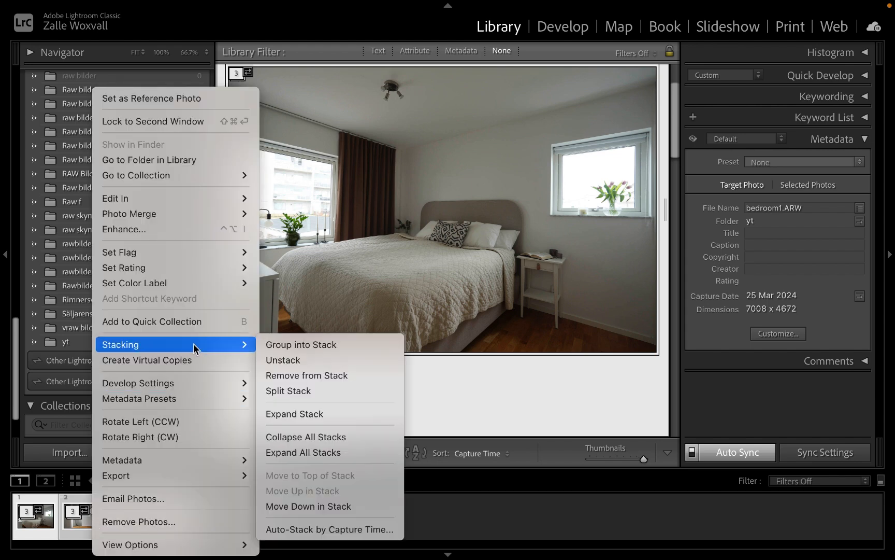
{"action": "mouse_move", "coordinate": [209, 213]}
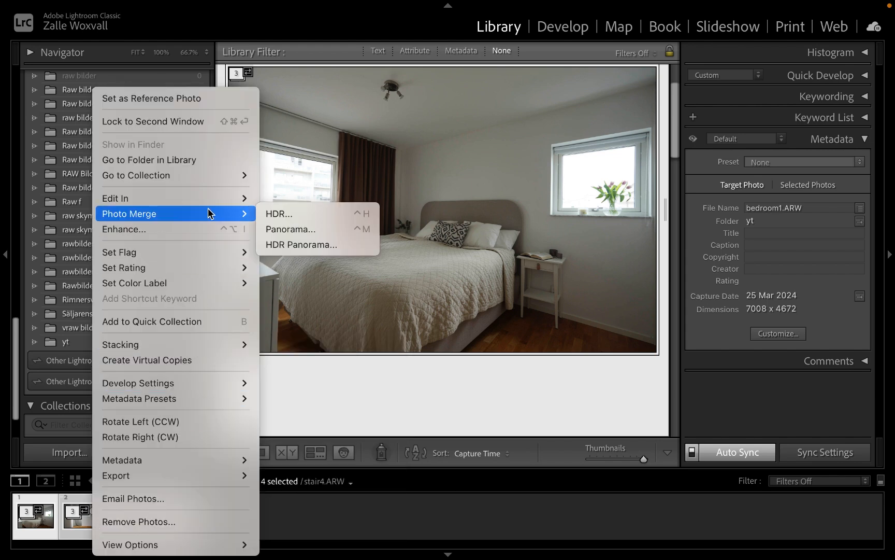
{"action": "left_click", "coordinate": [286, 216]}
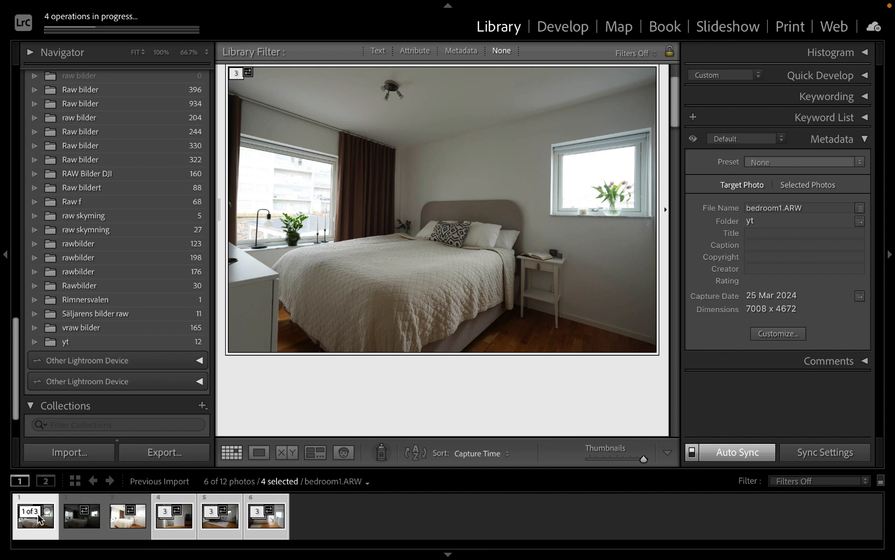
Examine the bright, dark and normal bedroom exposures and compare them with the merged bedroom1-HDR.dng, then collapse the stack.
{"action": "left_click", "coordinate": [132, 521]}
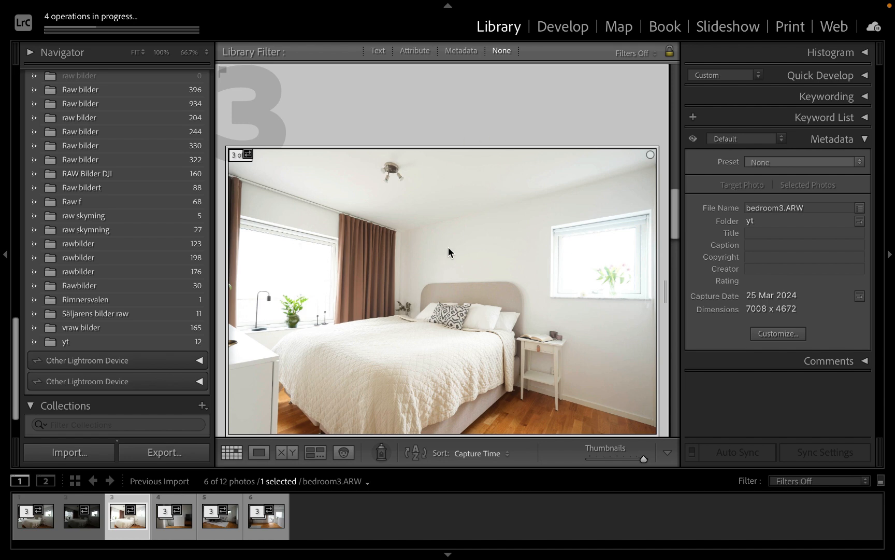
{"action": "left_click", "coordinate": [74, 525]}
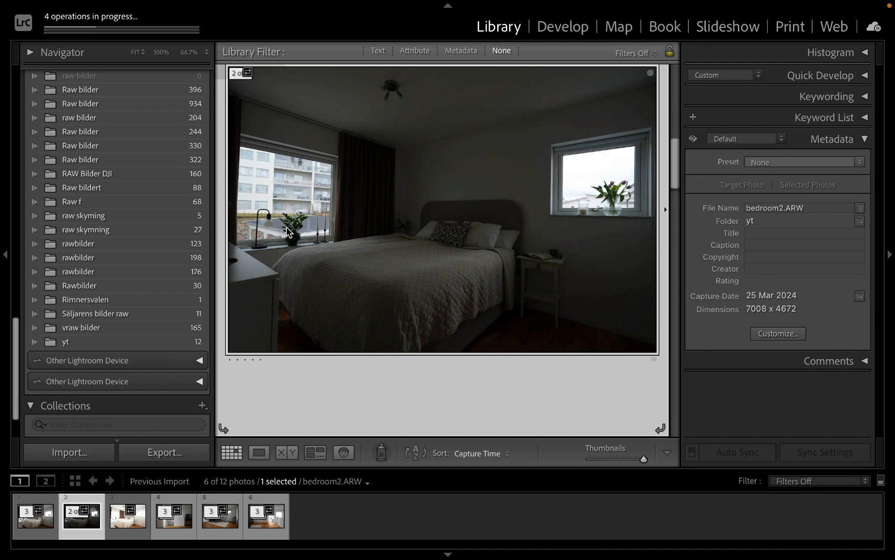
{"action": "left_click", "coordinate": [37, 523]}
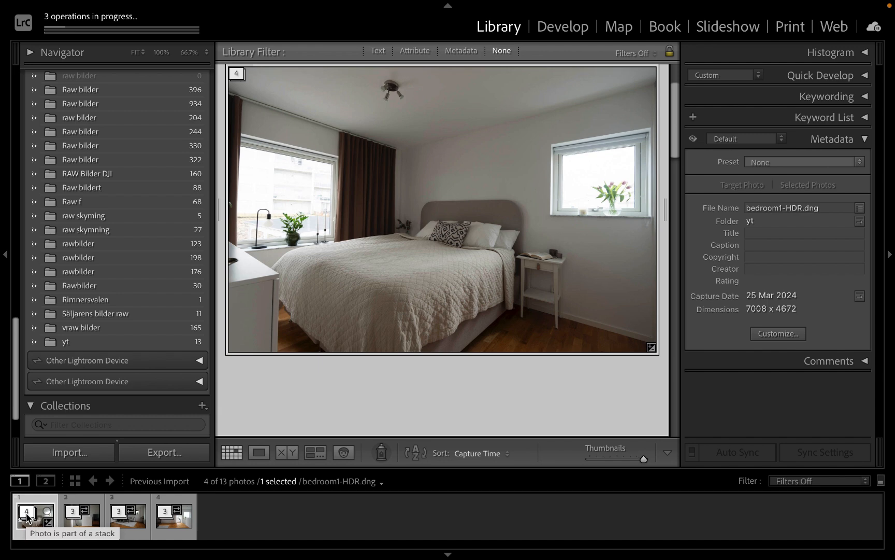
{"action": "left_click", "coordinate": [83, 524]}
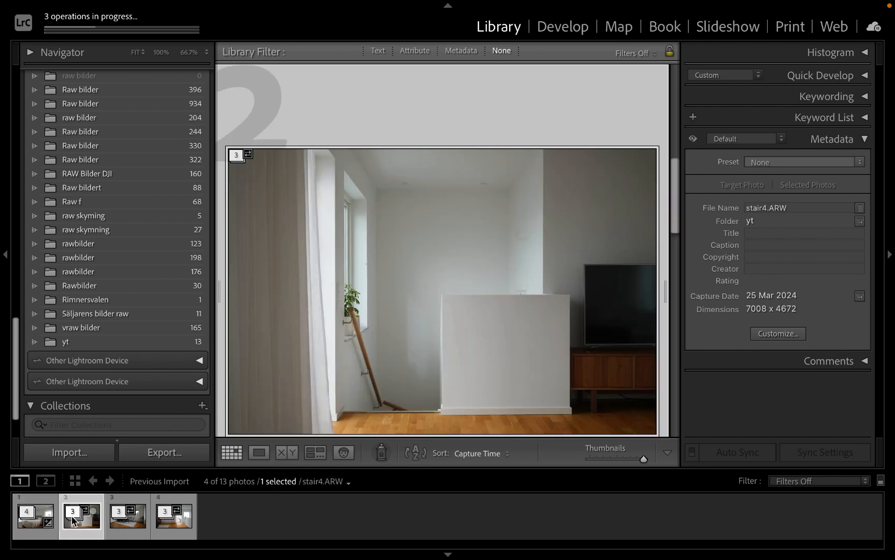
{"action": "left_click", "coordinate": [27, 518]}
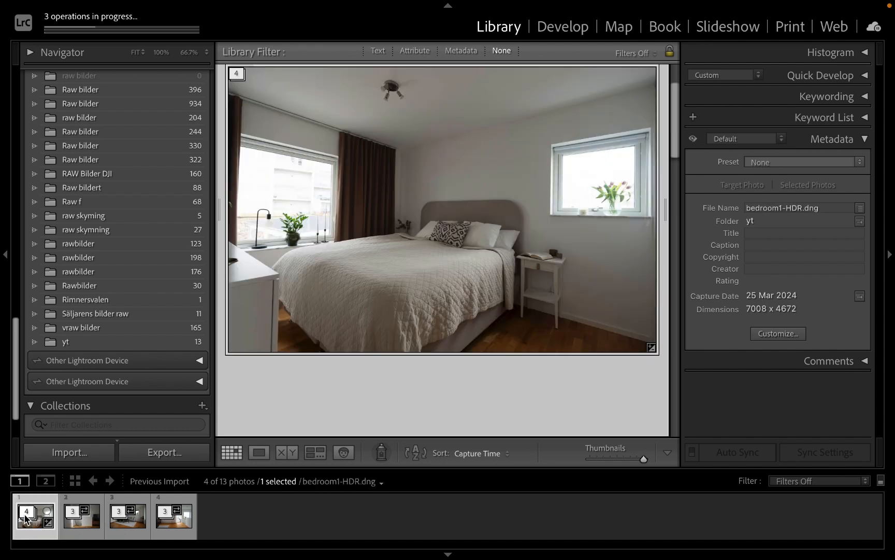
{"action": "left_click", "coordinate": [26, 513]}
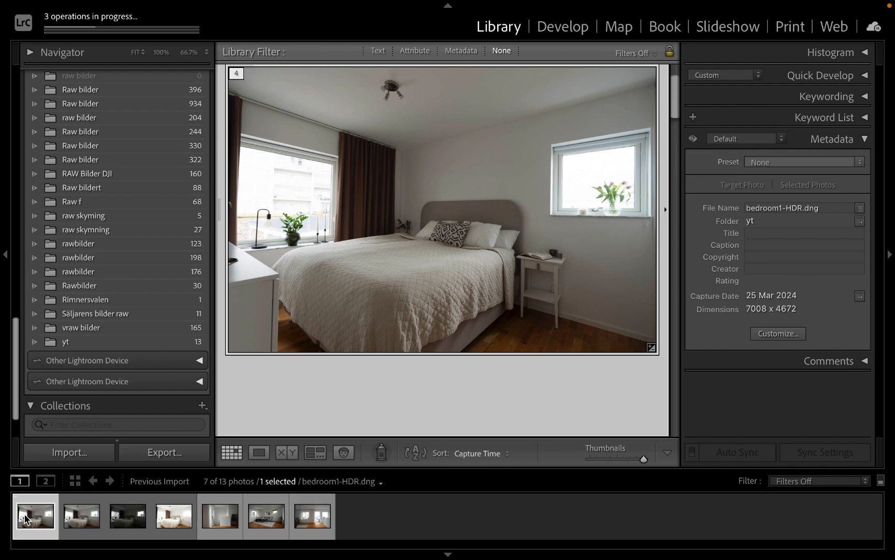
{"action": "left_click", "coordinate": [174, 522]}
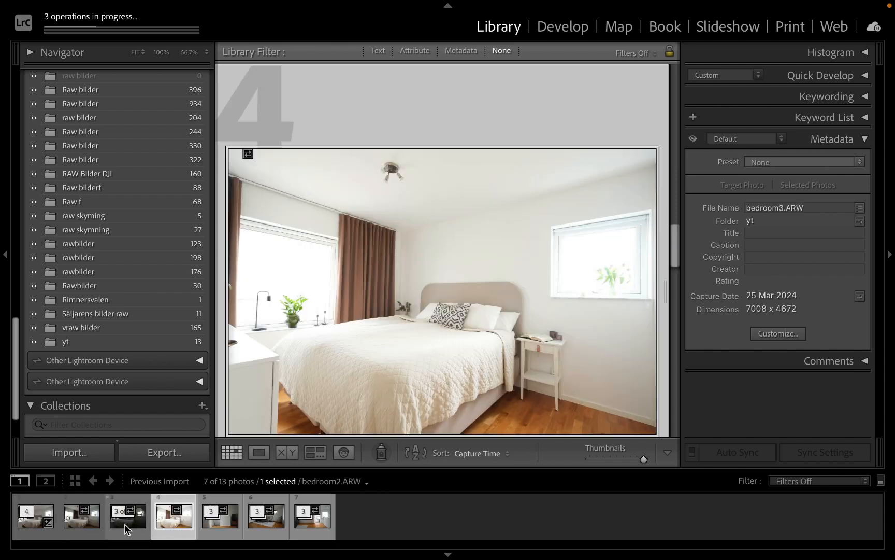
{"action": "left_click", "coordinate": [127, 524]}
{"action": "left_click", "coordinate": [85, 524]}
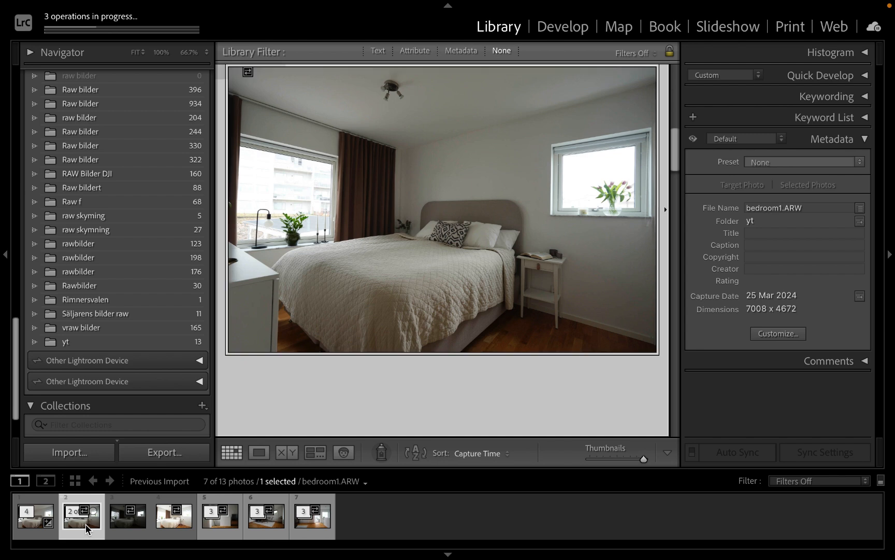
{"action": "left_click", "coordinate": [32, 530]}
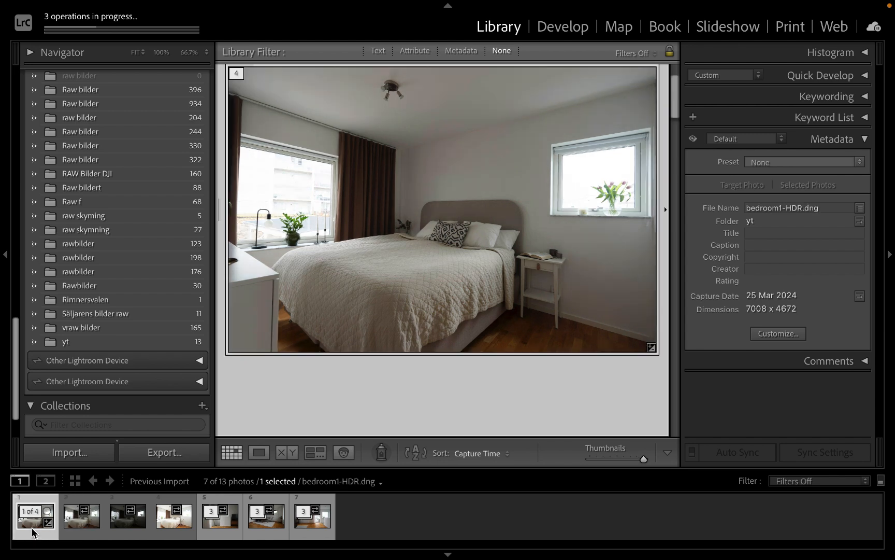
{"action": "left_click", "coordinate": [30, 513]}
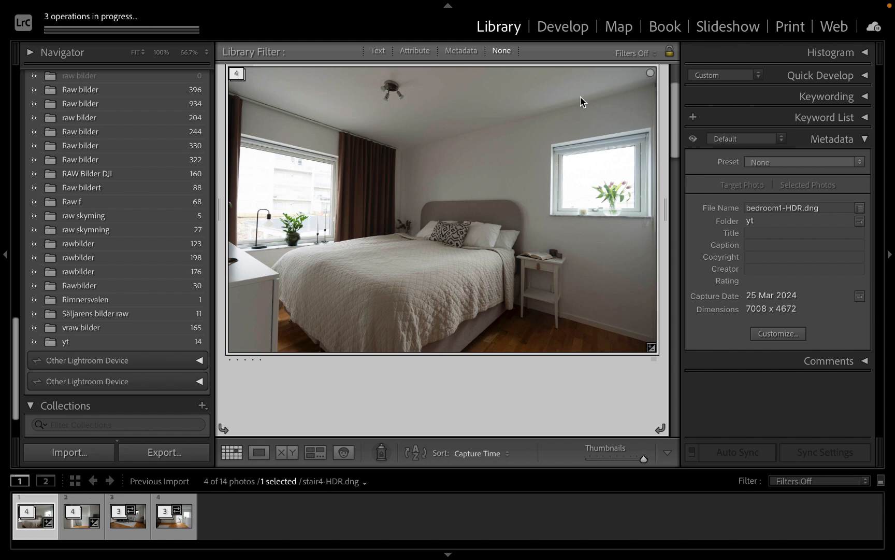
Open bedroom1-HDR.dng for developing and apply the Auto Upright perspective correction.
{"action": "left_click", "coordinate": [565, 28]}
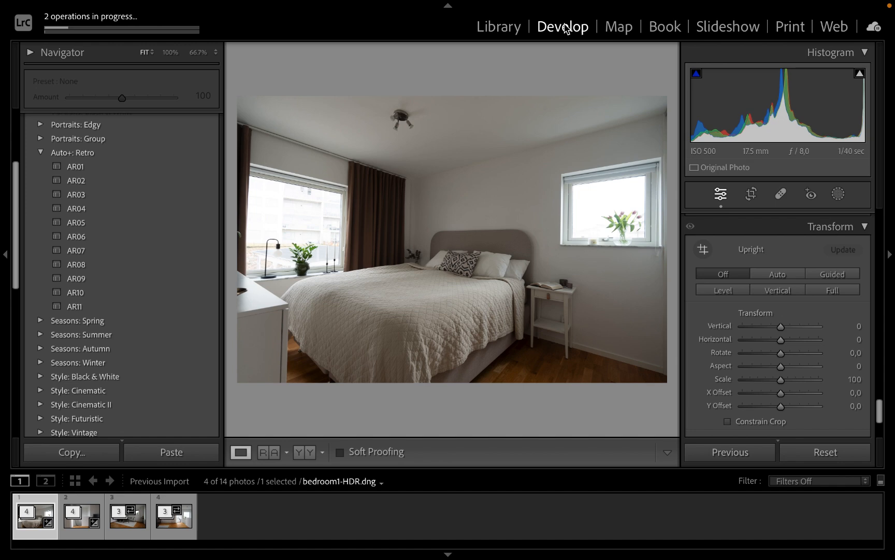
{"action": "left_click", "coordinate": [783, 275]}
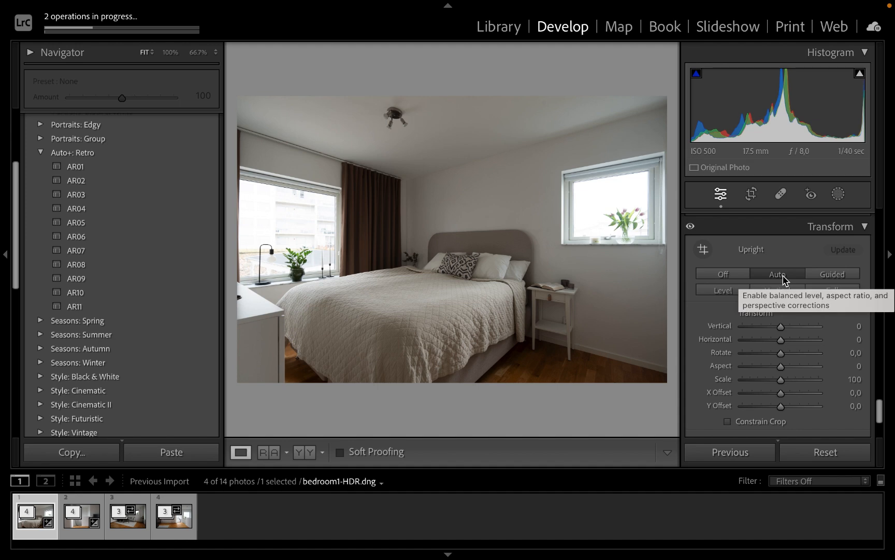
Turn on HDR editing for the merged bedroom photo and look over its SDR Rendition Settings.
{"action": "scroll", "coordinate": [783, 280], "scroll_direction": "up", "scroll_amount": 5}
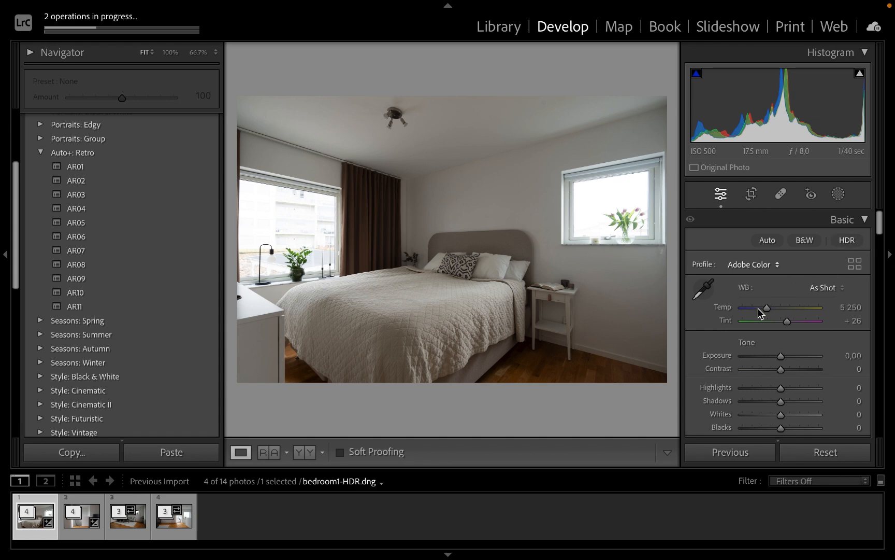
{"action": "left_click", "coordinate": [847, 241]}
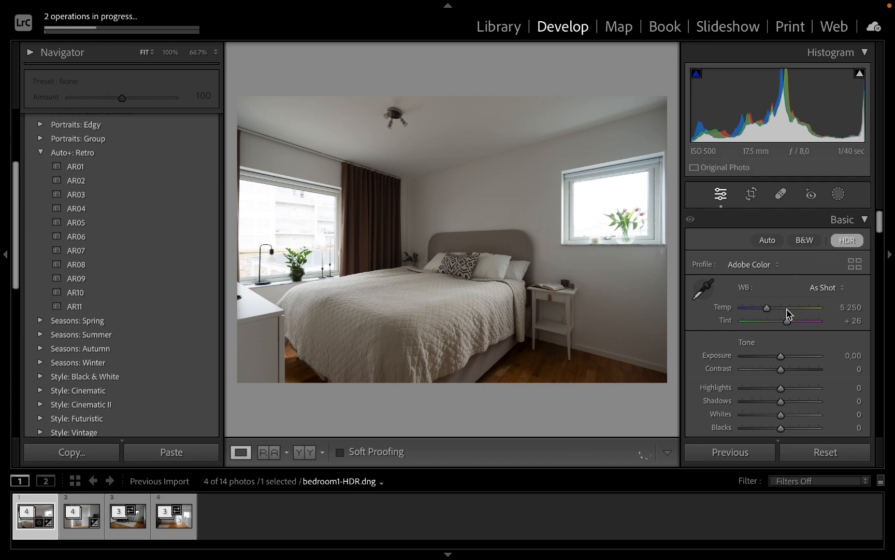
{"action": "scroll", "coordinate": [787, 304], "scroll_direction": "down", "scroll_amount": 3}
{"action": "scroll", "coordinate": [788, 304], "scroll_direction": "down", "scroll_amount": 5}
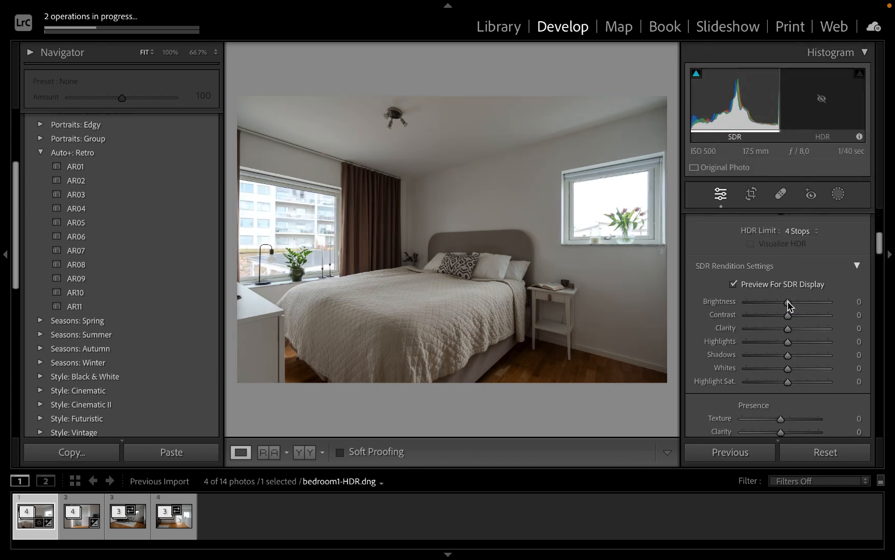
{"action": "scroll", "coordinate": [775, 264], "scroll_direction": "up", "scroll_amount": 1}
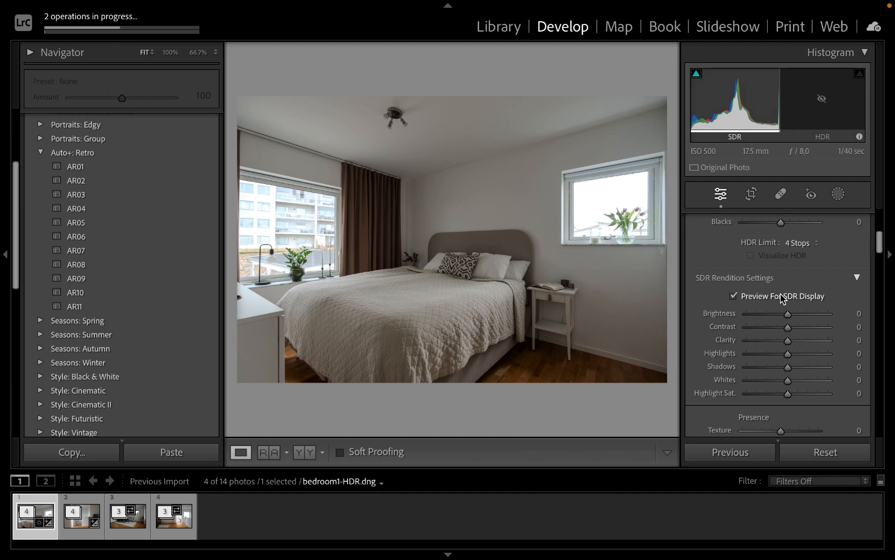
{"action": "scroll", "coordinate": [782, 298], "scroll_direction": "up", "scroll_amount": 5}
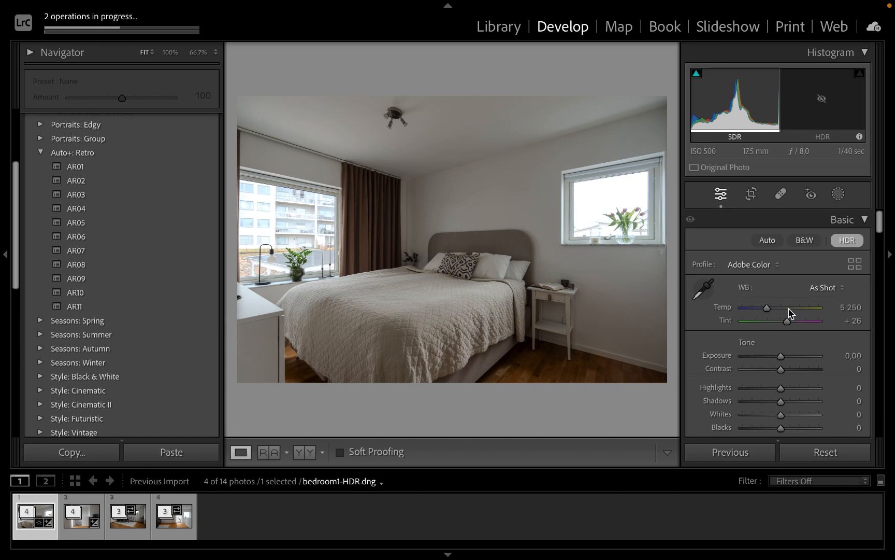
Set the bedroom photo's tone values to Exposure +0.65, Shadows −14 and Blacks −8.
{"action": "left_click_drag", "start_coordinate": [782, 358], "coordinate": [785, 359]}
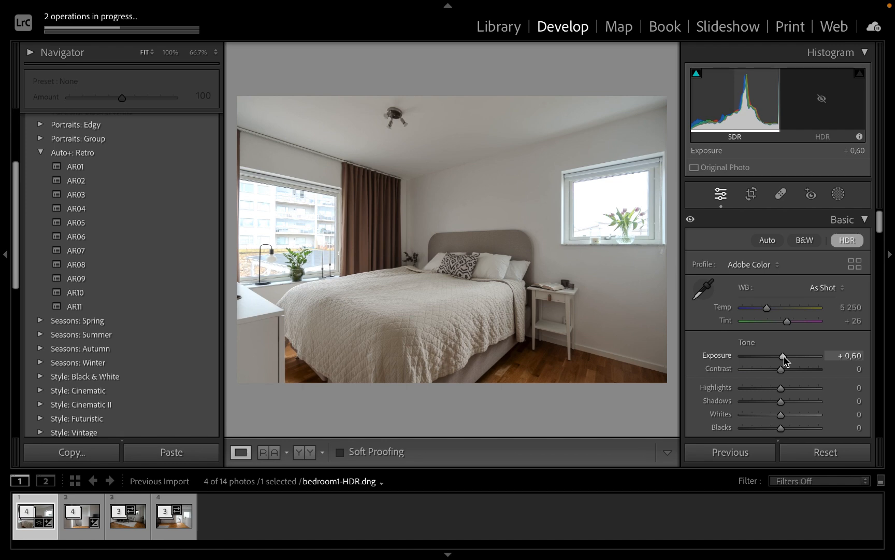
{"action": "left_click_drag", "start_coordinate": [784, 357], "coordinate": [785, 356]}
{"action": "scroll", "coordinate": [772, 333], "scroll_direction": "down", "scroll_amount": 2}
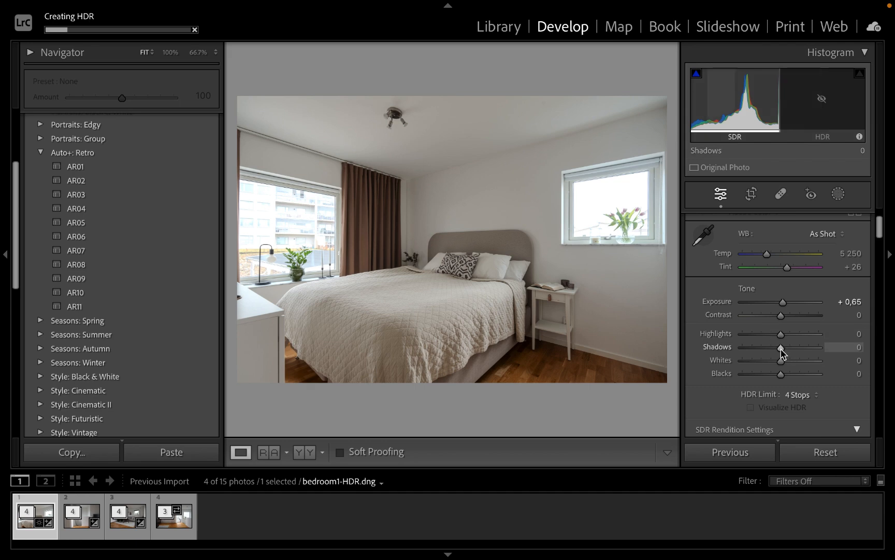
{"action": "left_click_drag", "start_coordinate": [782, 350], "coordinate": [776, 349]}
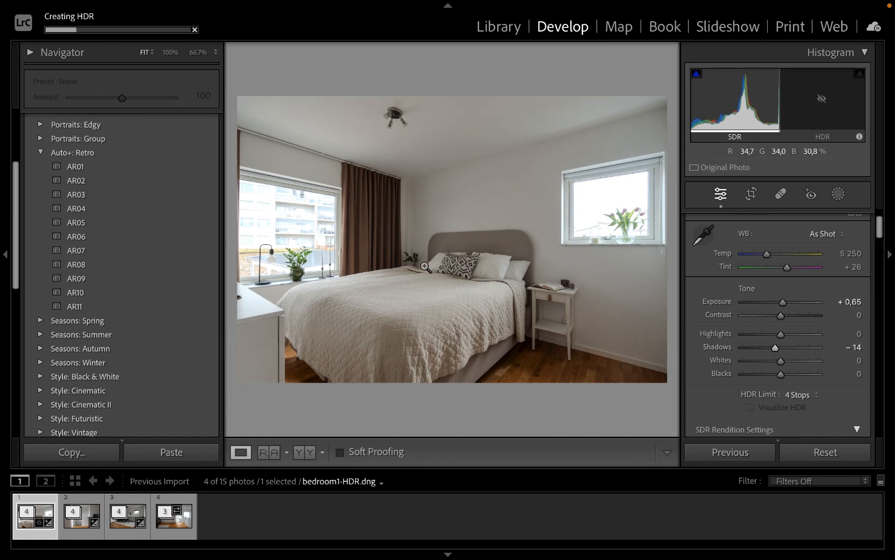
{"action": "scroll", "coordinate": [775, 340], "scroll_direction": "down", "scroll_amount": 2}
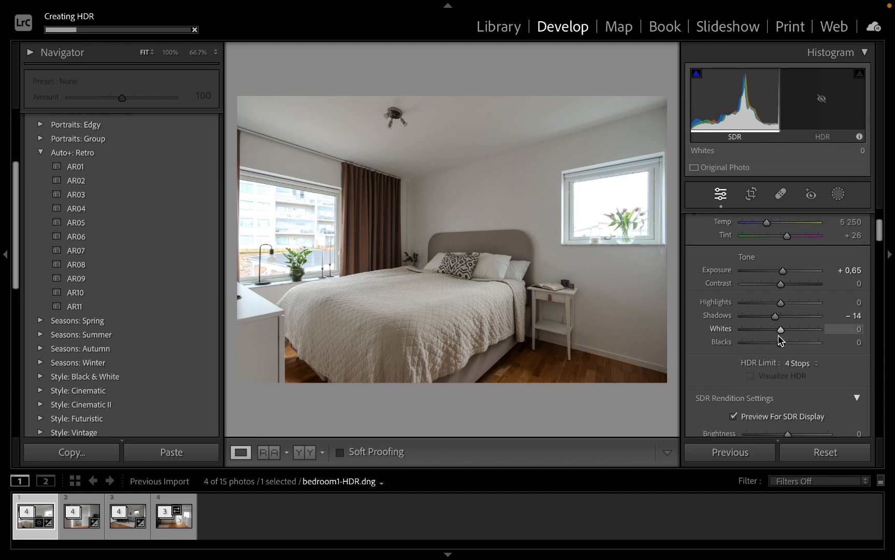
{"action": "left_click_drag", "start_coordinate": [781, 342], "coordinate": [777, 342]}
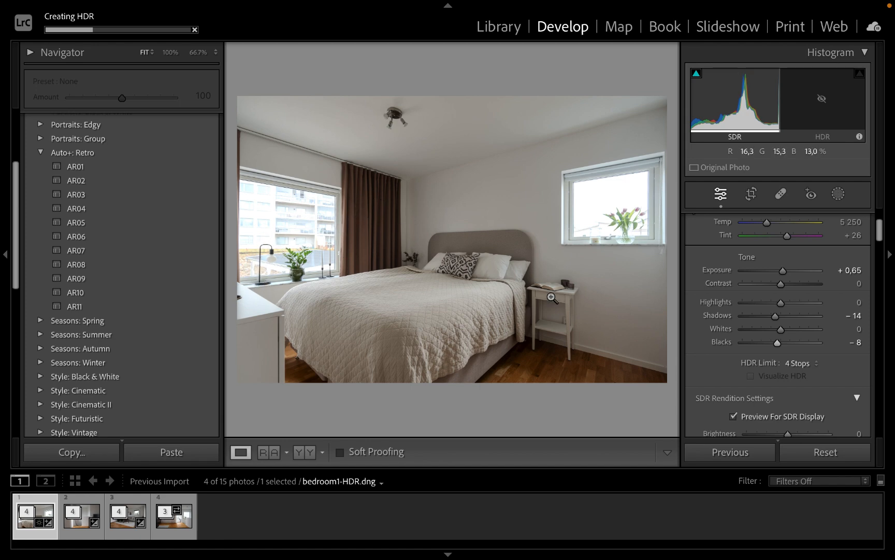
Lower the SDR rendition's Highlight Saturation to −100, comparing the large window up close with the setting reset and reapplied.
{"action": "scroll", "coordinate": [756, 297], "scroll_direction": "down", "scroll_amount": 5}
{"action": "scroll", "coordinate": [755, 297], "scroll_direction": "down", "scroll_amount": 2}
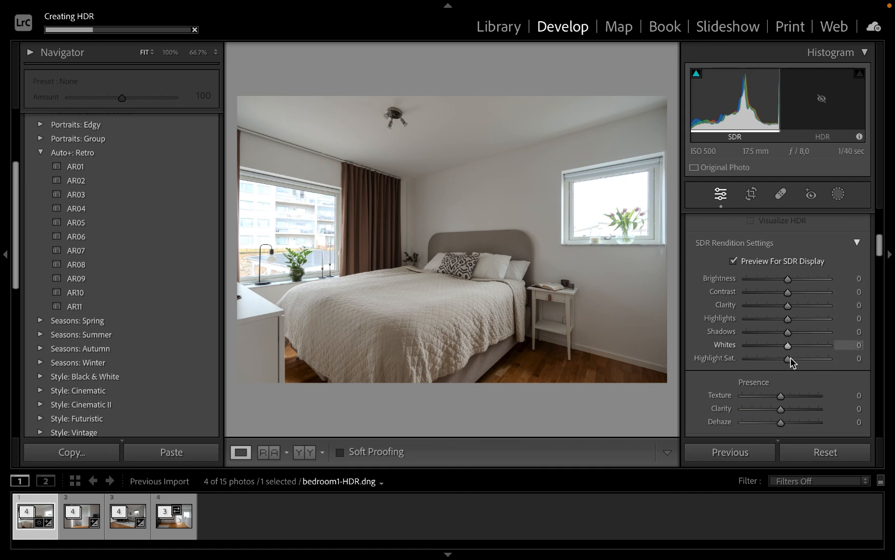
{"action": "left_click_drag", "start_coordinate": [791, 359], "coordinate": [742, 361]}
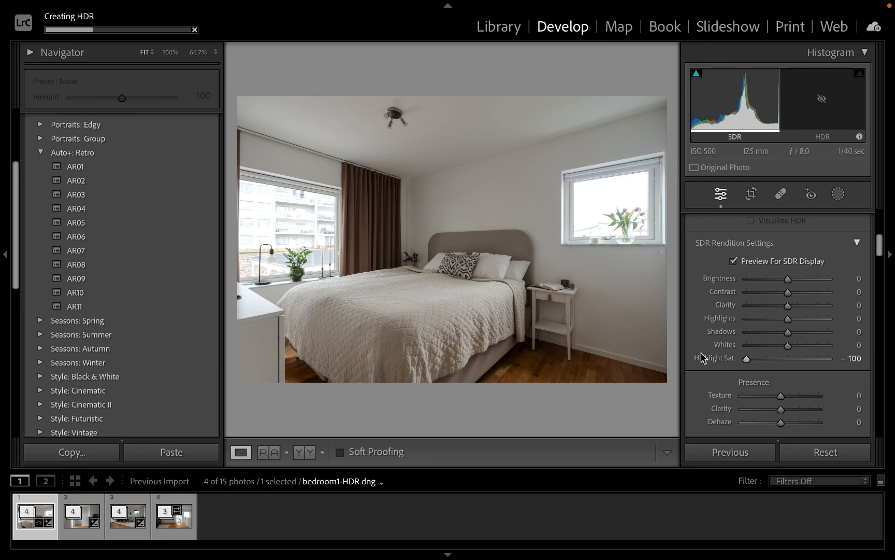
{"action": "left_click", "coordinate": [280, 280]}
{"action": "left_click_drag", "start_coordinate": [309, 277], "coordinate": [446, 343]}
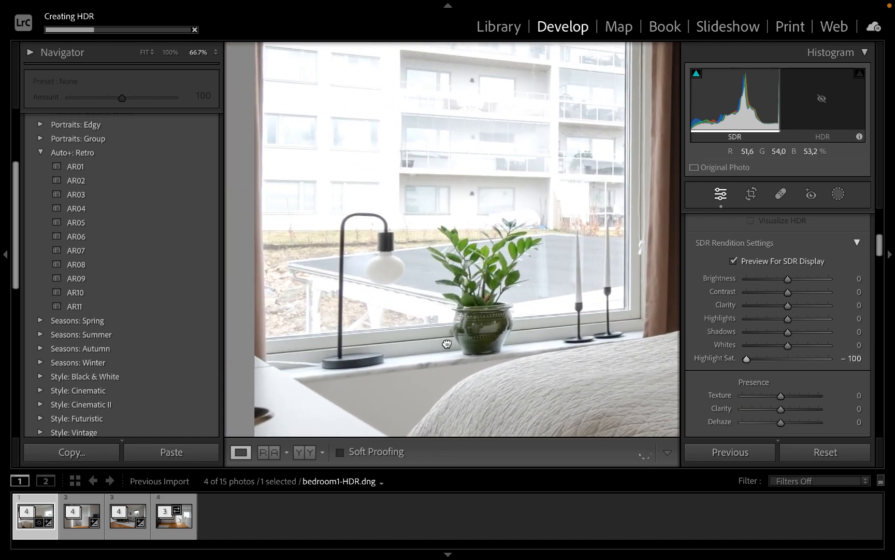
{"action": "double_click", "coordinate": [787, 361]}
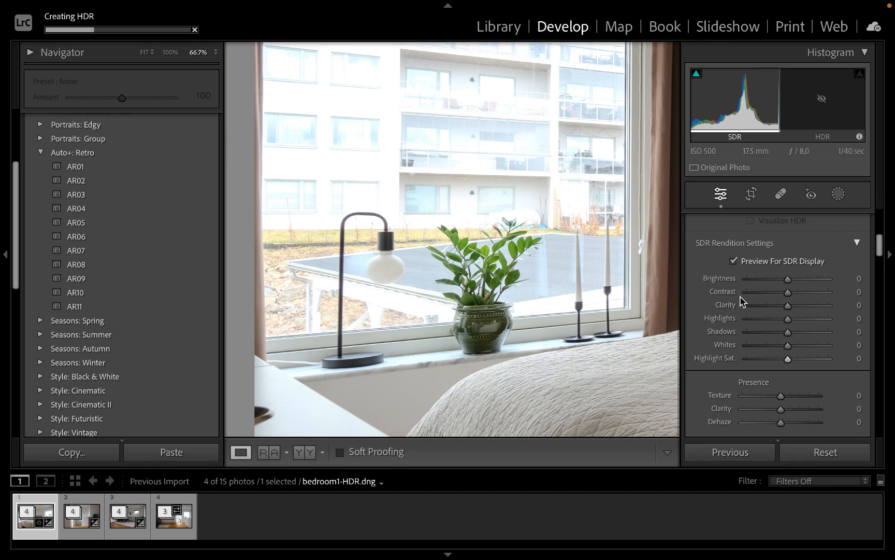
{"action": "left_click_drag", "start_coordinate": [788, 361], "coordinate": [686, 364]}
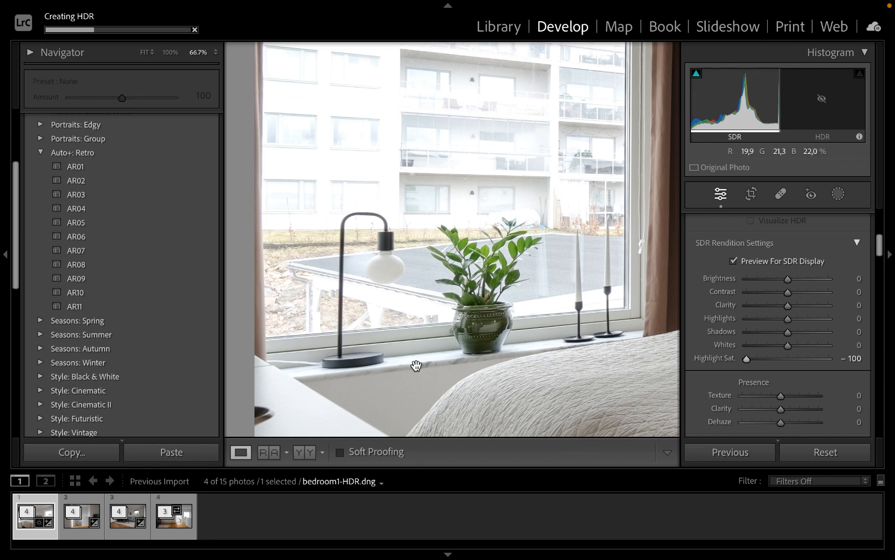
{"action": "left_click", "coordinate": [484, 183]}
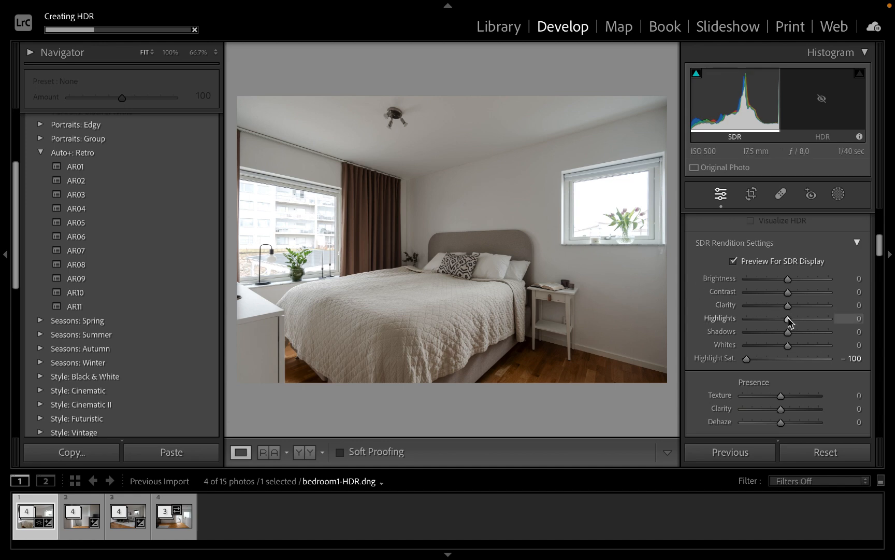
Raise the SDR rendition's Highlights to +56, trying +36 first and checking both windows up close.
{"action": "left_click", "coordinate": [325, 224]}
{"action": "left_click_drag", "start_coordinate": [385, 203], "coordinate": [499, 258]}
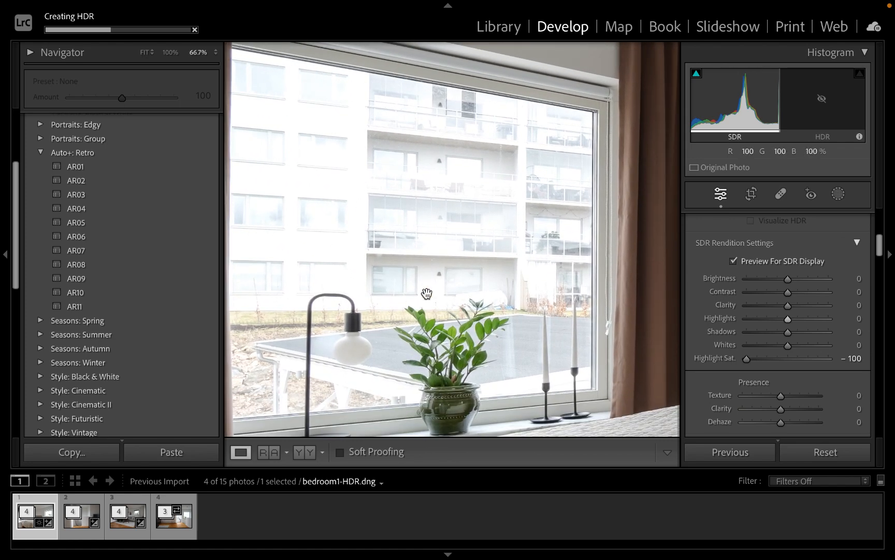
{"action": "left_click", "coordinate": [411, 278]}
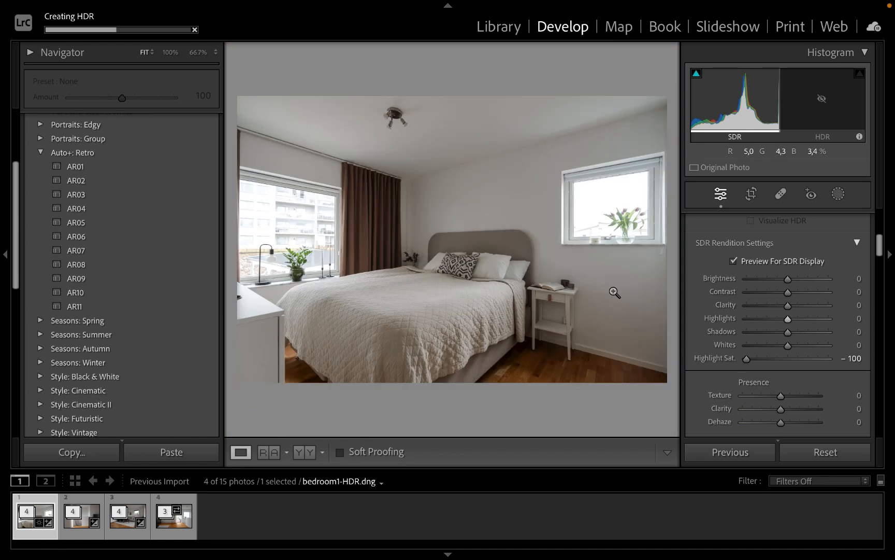
{"action": "left_click_drag", "start_coordinate": [788, 321], "coordinate": [802, 319]}
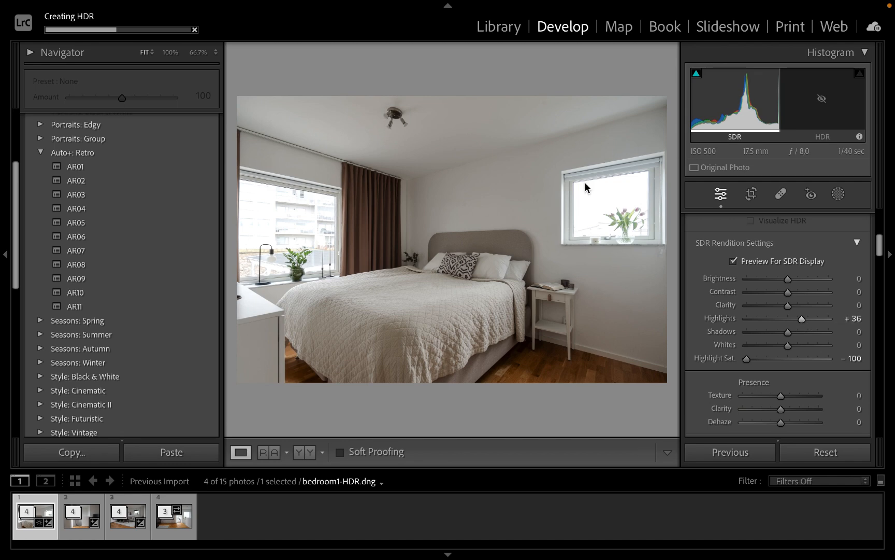
{"action": "left_click", "coordinate": [619, 206]}
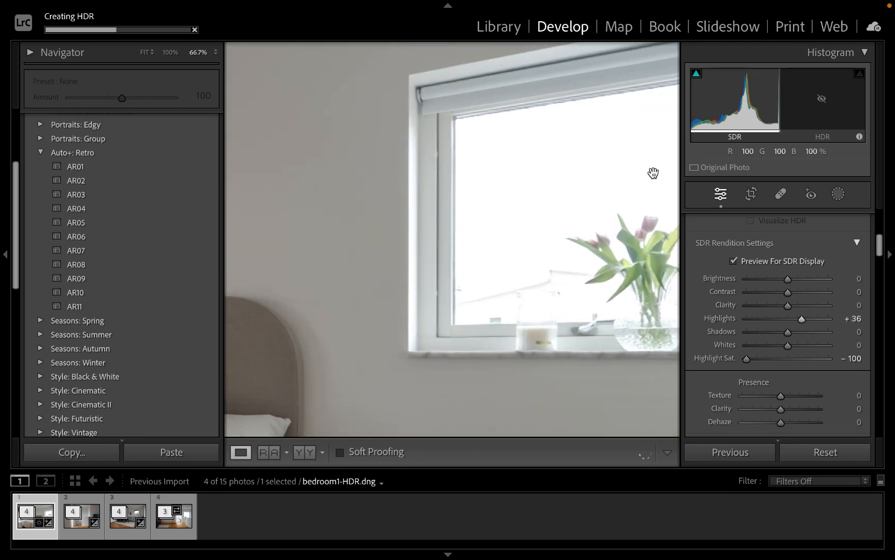
{"action": "left_click", "coordinate": [552, 216]}
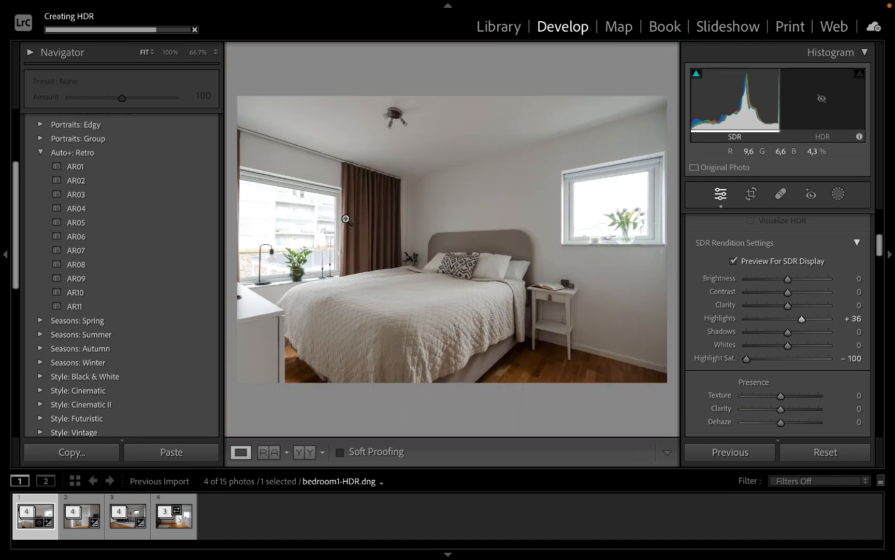
{"action": "left_click", "coordinate": [275, 232]}
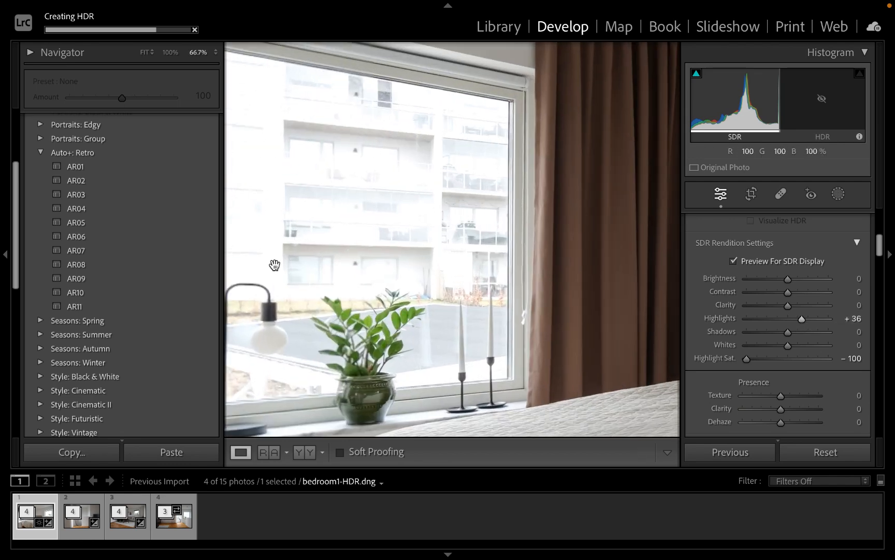
{"action": "left_click", "coordinate": [319, 224]}
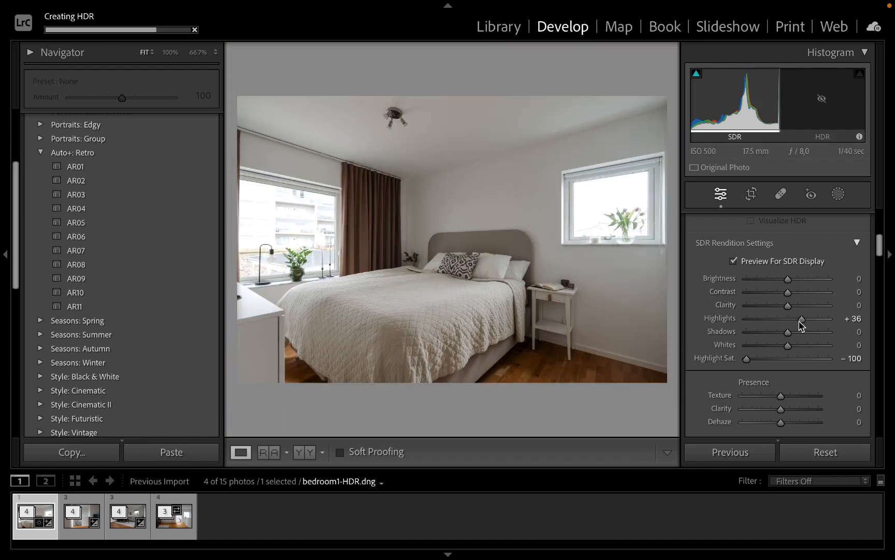
{"action": "left_click_drag", "start_coordinate": [800, 321], "coordinate": [813, 322]}
Set the basic tone Highlights to +24 and Exposure to +0.85, trying a brighter +1.35 exposure first.
{"action": "scroll", "coordinate": [780, 290], "scroll_direction": "up", "scroll_amount": 3}
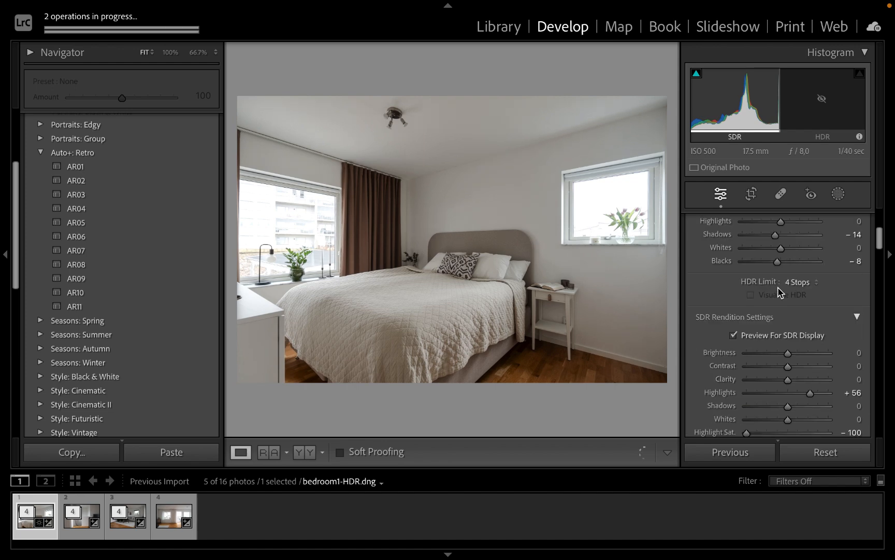
{"action": "scroll", "coordinate": [779, 280], "scroll_direction": "up", "scroll_amount": 2}
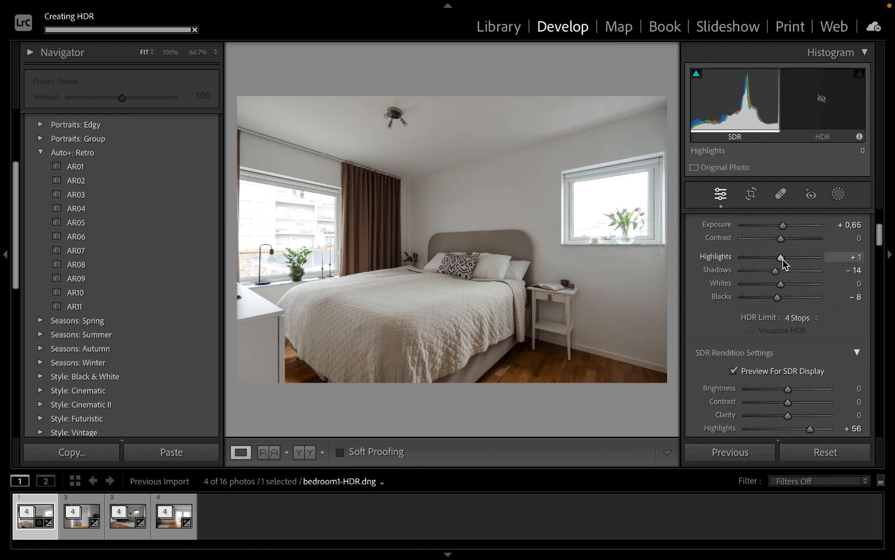
{"action": "left_click_drag", "start_coordinate": [784, 261], "coordinate": [792, 265]}
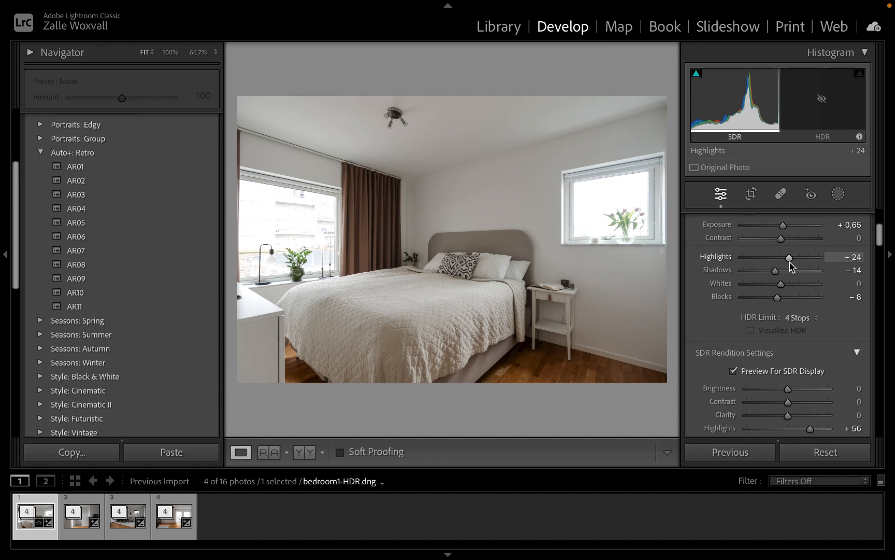
{"action": "scroll", "coordinate": [790, 261], "scroll_direction": "down", "scroll_amount": 2}
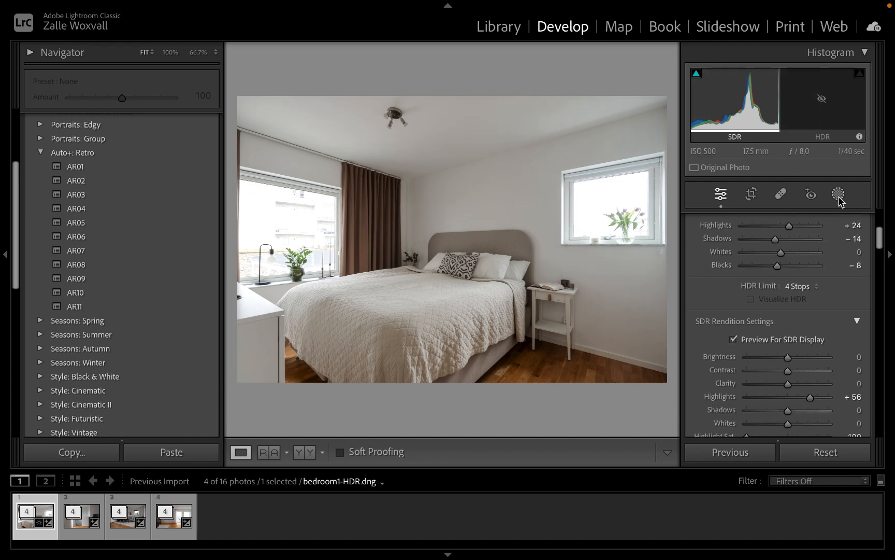
{"action": "scroll", "coordinate": [783, 280], "scroll_direction": "up", "scroll_amount": 5}
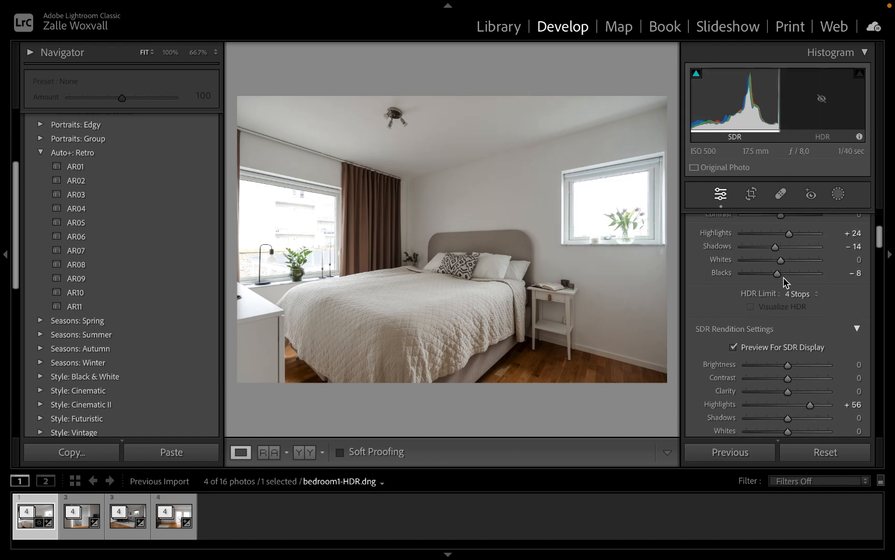
{"action": "left_click_drag", "start_coordinate": [781, 300], "coordinate": [786, 305]}
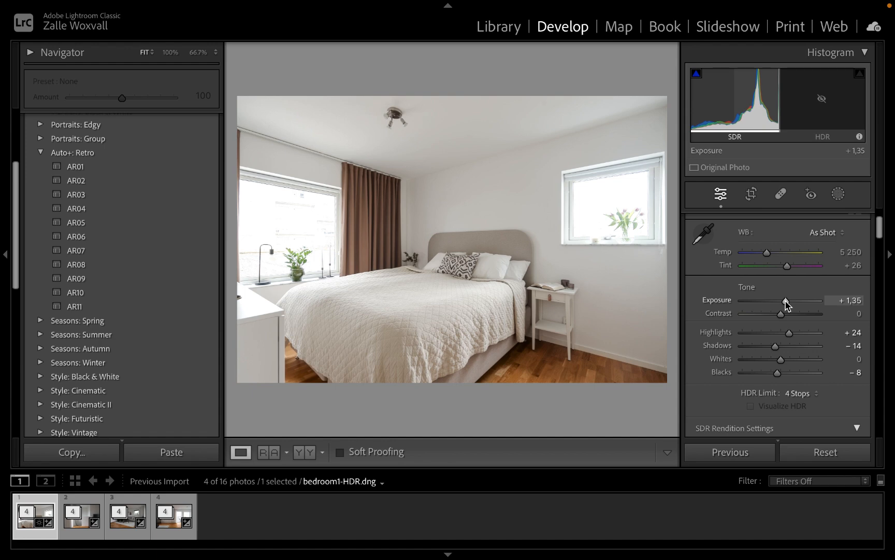
{"action": "key", "text": "XF86MonBrightnessUp"}
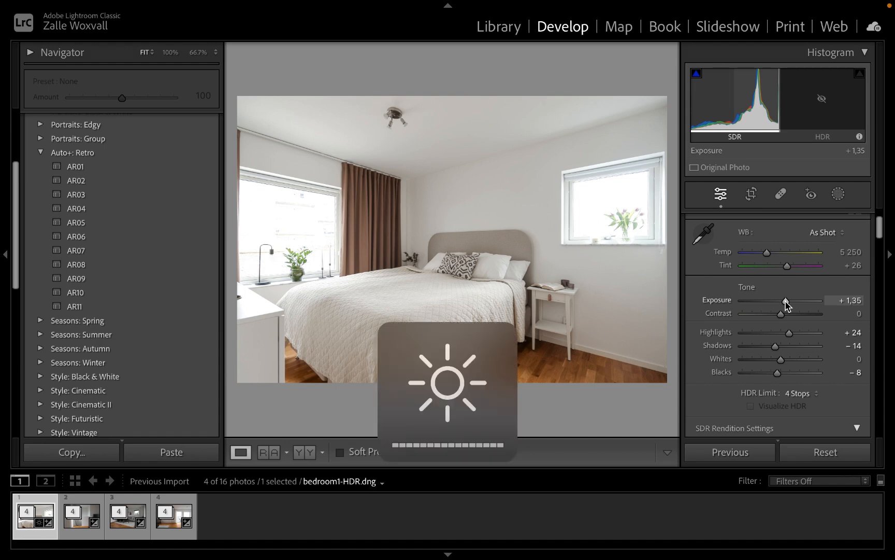
{"action": "left_click_drag", "start_coordinate": [786, 300], "coordinate": [783, 301]}
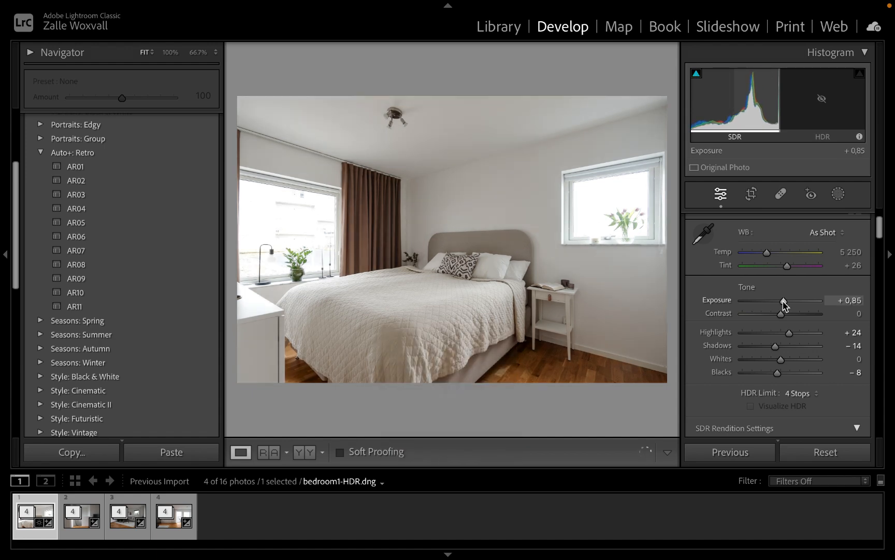
Add a radial gradient mask around the small window beside the bed and centre it on the glass.
{"action": "left_click", "coordinate": [839, 194]}
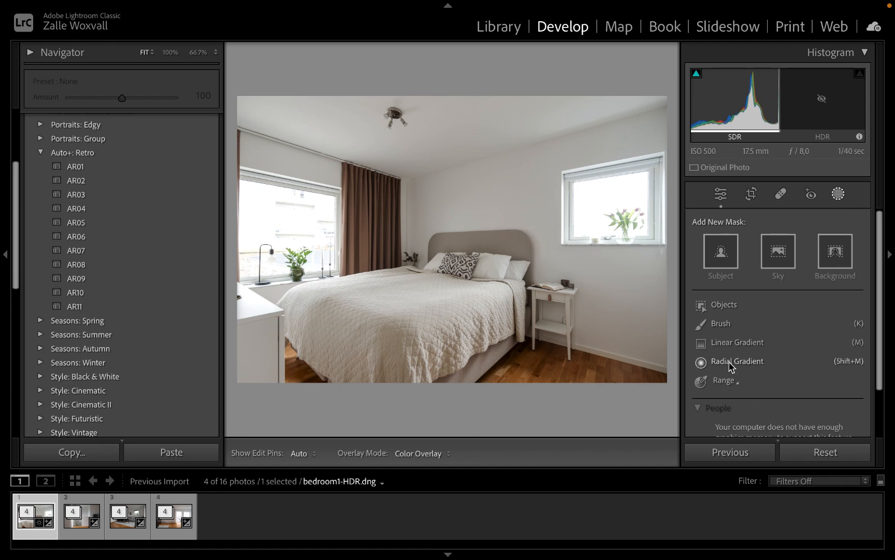
{"action": "left_click", "coordinate": [730, 367]}
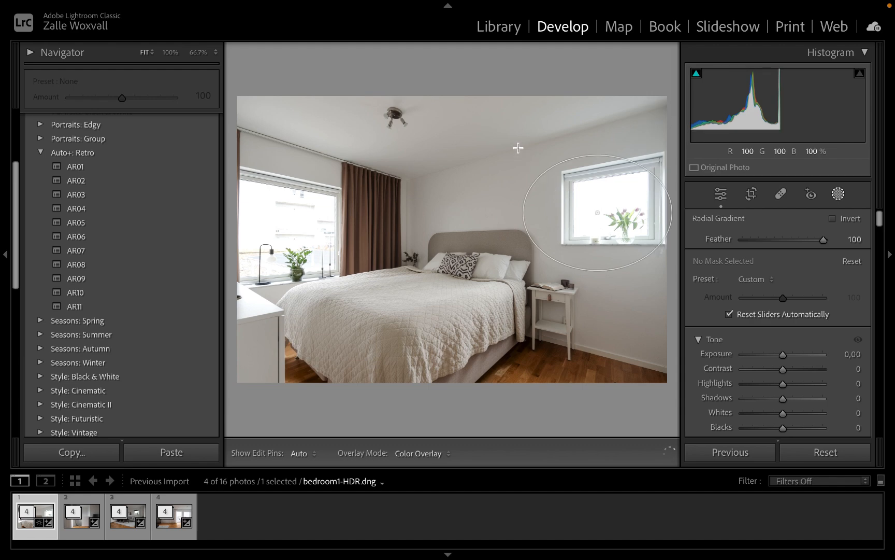
{"action": "left_click_drag", "start_coordinate": [512, 140], "coordinate": [682, 286]}
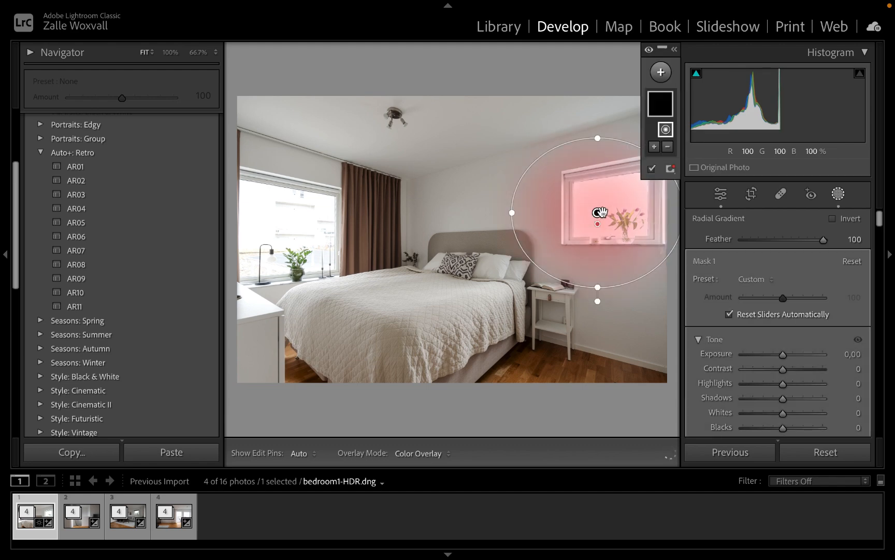
{"action": "left_click_drag", "start_coordinate": [599, 208], "coordinate": [606, 208]}
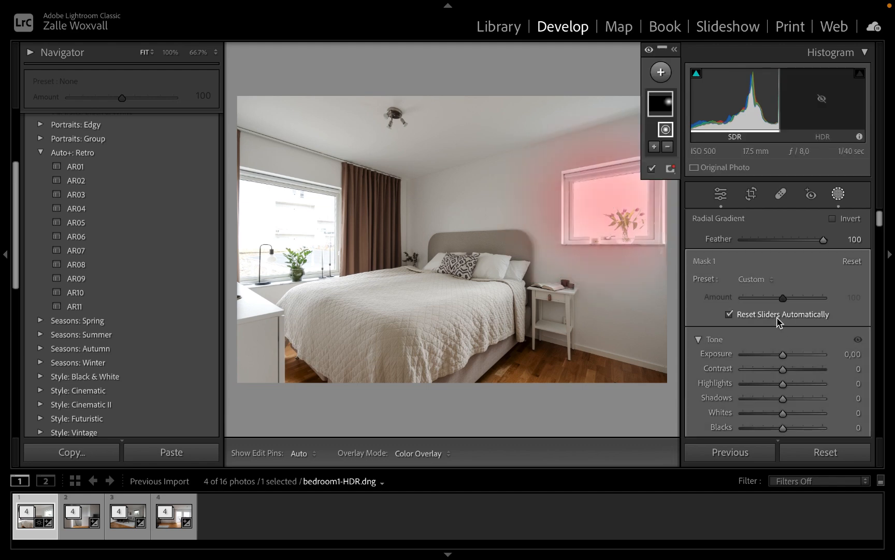
Lower the Highlights of the small window's radial mask to −68.
{"action": "scroll", "coordinate": [777, 317], "scroll_direction": "down", "scroll_amount": 3}
{"action": "scroll", "coordinate": [782, 340], "scroll_direction": "down", "scroll_amount": 1}
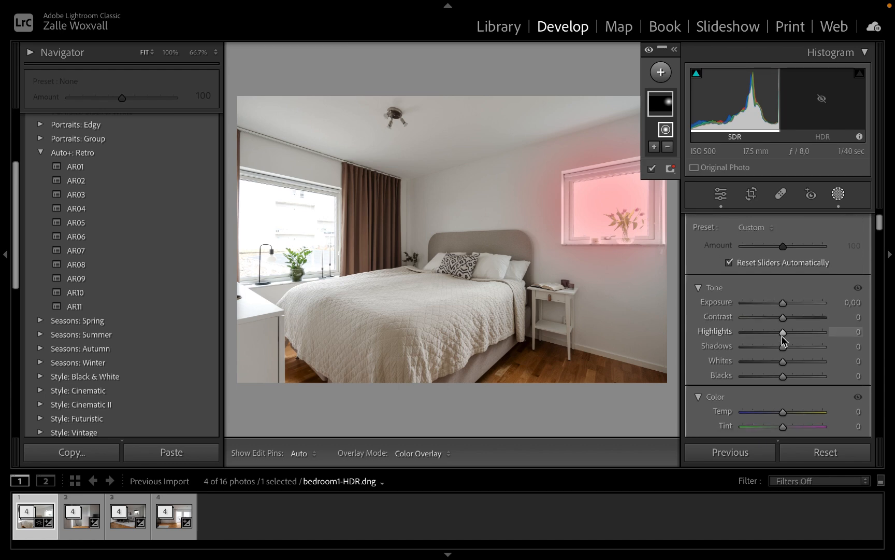
{"action": "left_click_drag", "start_coordinate": [785, 339], "coordinate": [756, 333]}
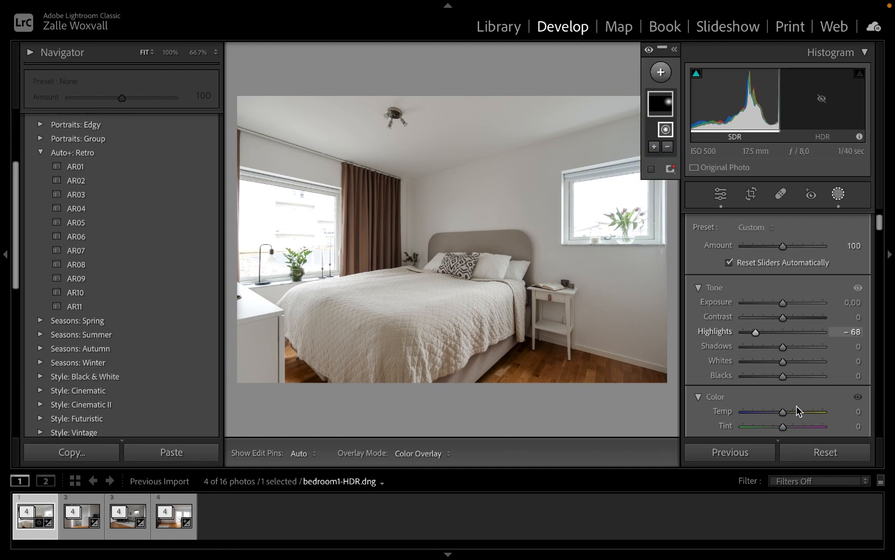
Set the small window mask's Shadows to −35, Contrast to 55 and Blacks to −18.
{"action": "key", "text": "z"}
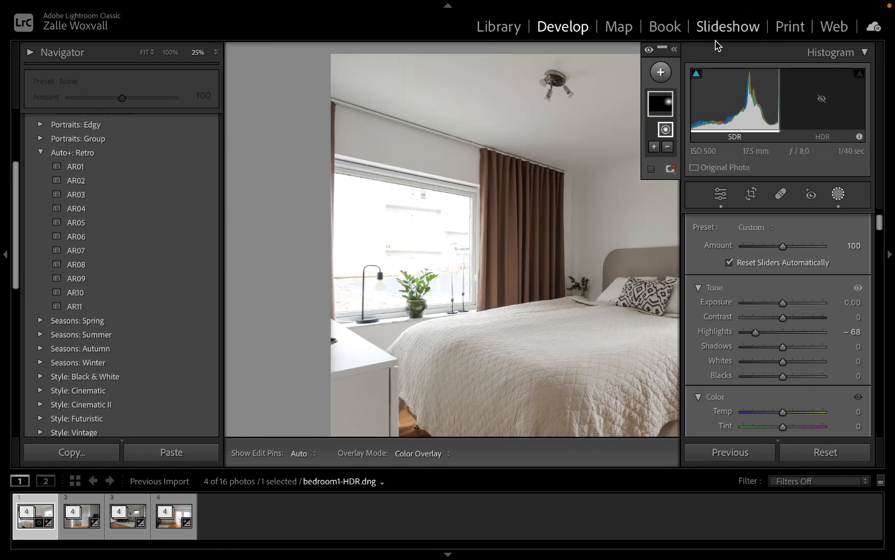
{"action": "left_click", "coordinate": [721, 195]}
{"action": "left_click_drag", "start_coordinate": [585, 274], "coordinate": [379, 266]}
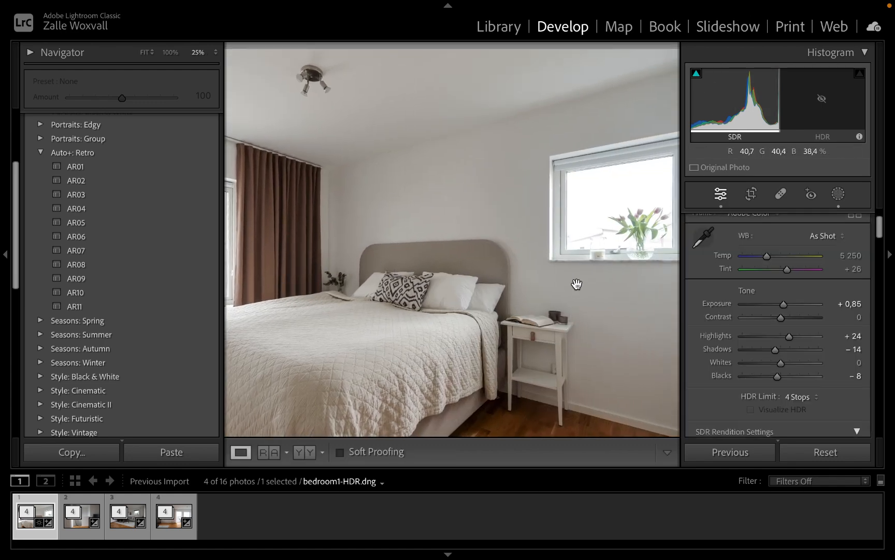
{"action": "left_click_drag", "start_coordinate": [578, 282], "coordinate": [426, 261]}
{"action": "left_click", "coordinate": [846, 199]}
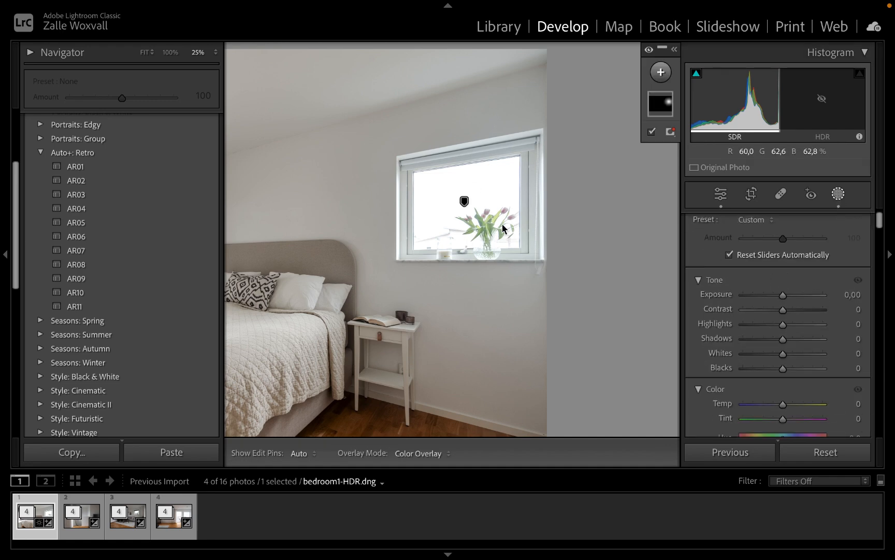
{"action": "left_click", "coordinate": [662, 97]}
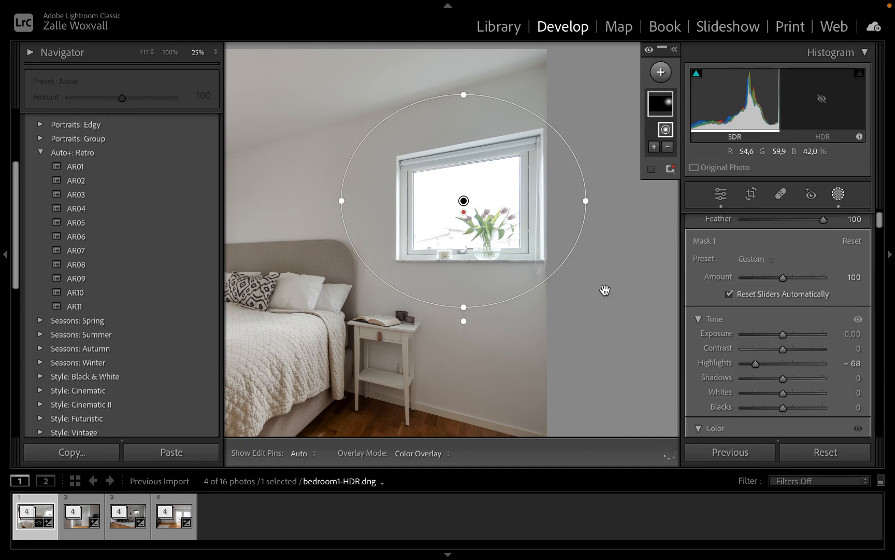
{"action": "scroll", "coordinate": [753, 311], "scroll_direction": "down", "scroll_amount": 1}
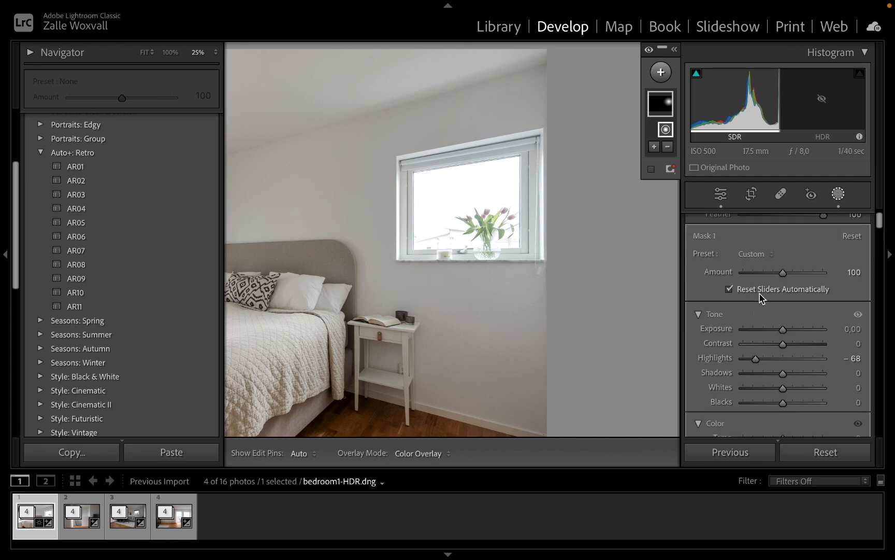
{"action": "scroll", "coordinate": [785, 300], "scroll_direction": "down", "scroll_amount": 1}
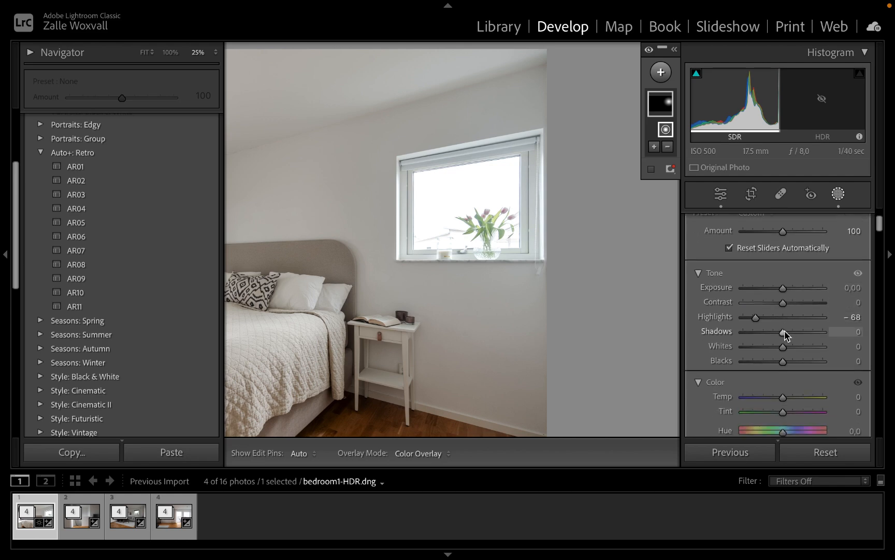
{"action": "mouse_move", "coordinate": [784, 330]}
{"action": "left_mouse_down"}
{"action": "mouse_move", "coordinate": [742, 332]}
{"action": "mouse_move", "coordinate": [785, 332]}
{"action": "mouse_move", "coordinate": [776, 331]}
{"action": "left_mouse_up"}
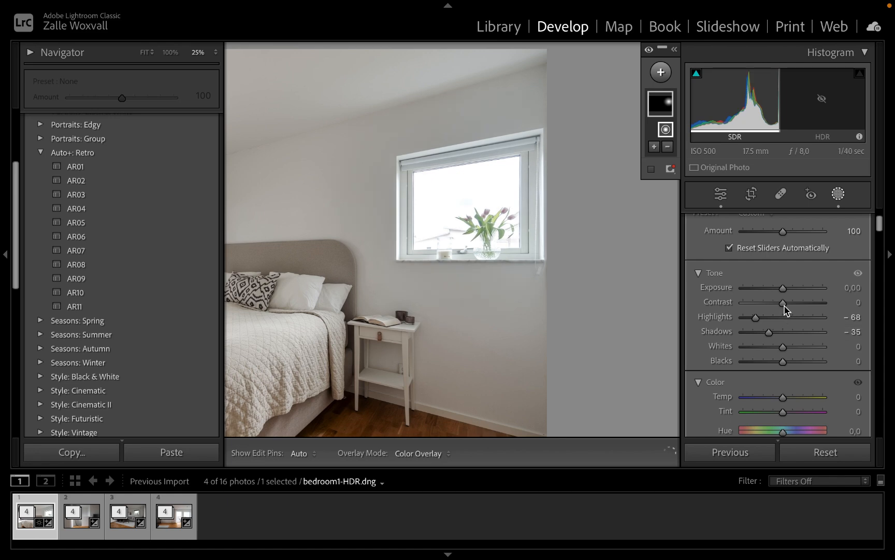
{"action": "left_click_drag", "start_coordinate": [786, 306], "coordinate": [812, 309]}
{"action": "left_click_drag", "start_coordinate": [783, 360], "coordinate": [776, 362]}
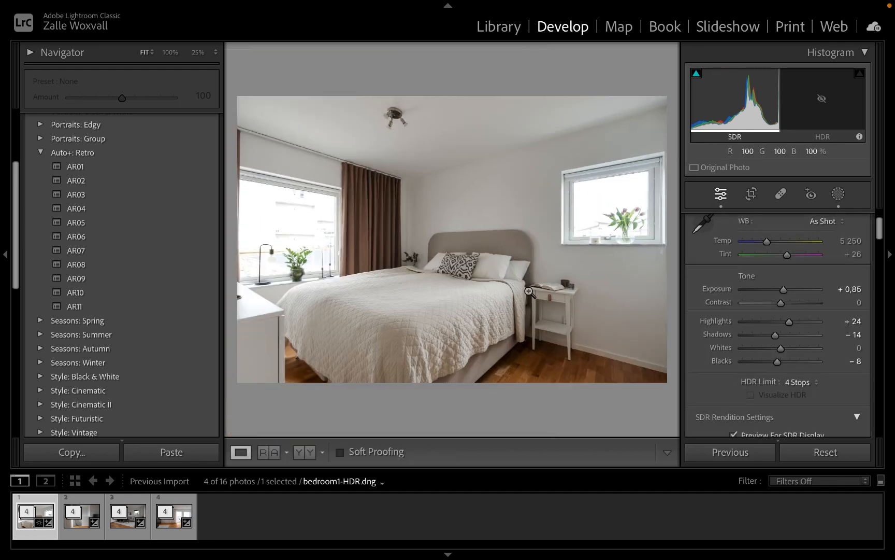
Add a second radial gradient mask centred on the large window beside the curtain, covering the whole glass.
{"action": "left_click", "coordinate": [838, 193]}
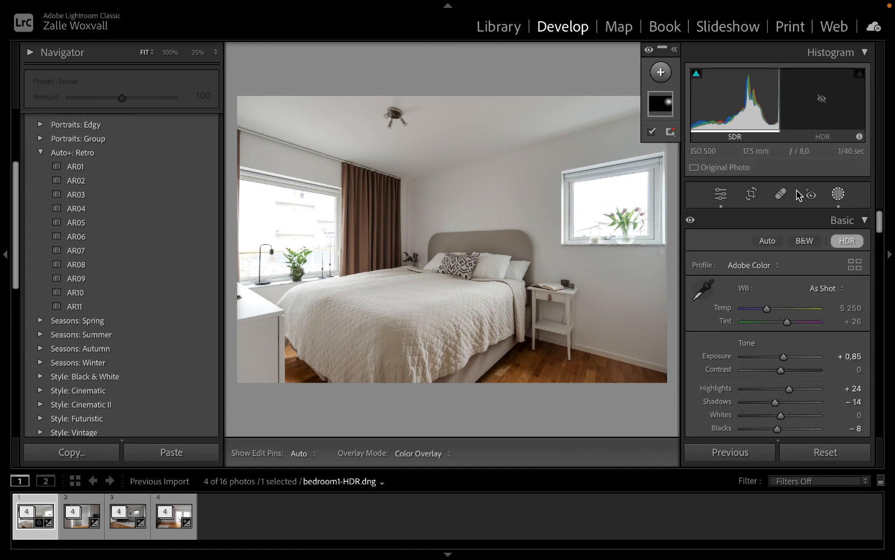
{"action": "left_click", "coordinate": [661, 101]}
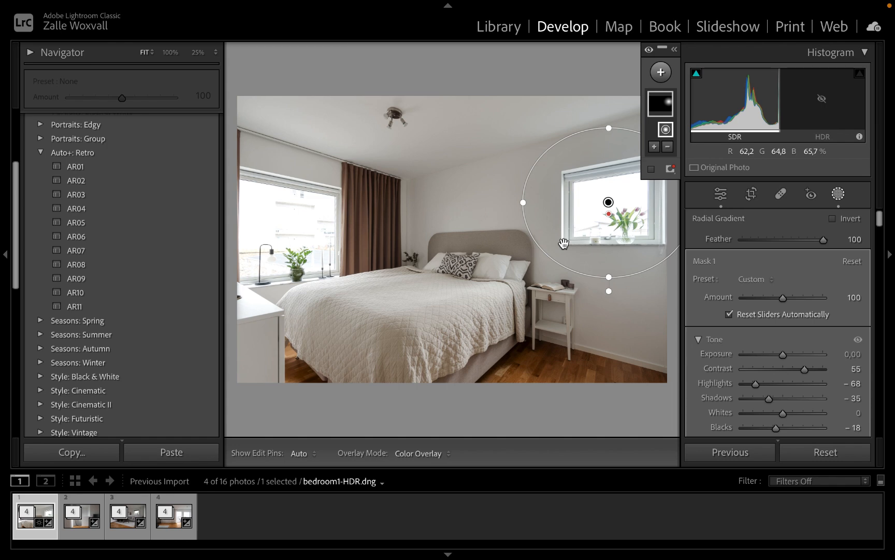
{"action": "left_click", "coordinate": [662, 76]}
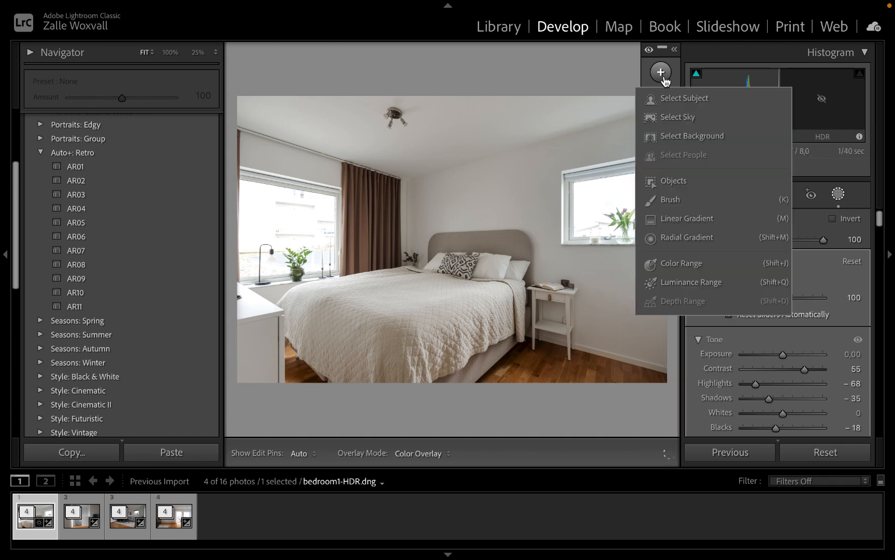
{"action": "left_click", "coordinate": [686, 239]}
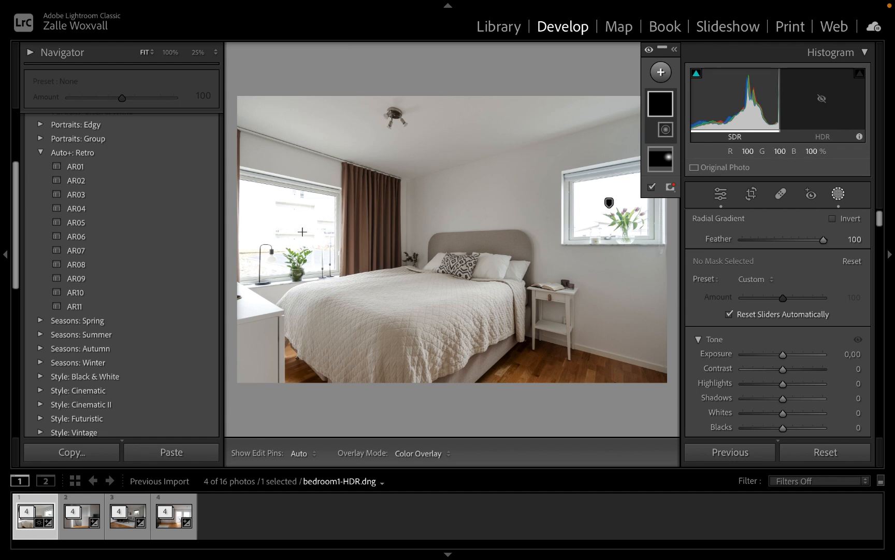
{"action": "left_click_drag", "start_coordinate": [295, 232], "coordinate": [220, 155]}
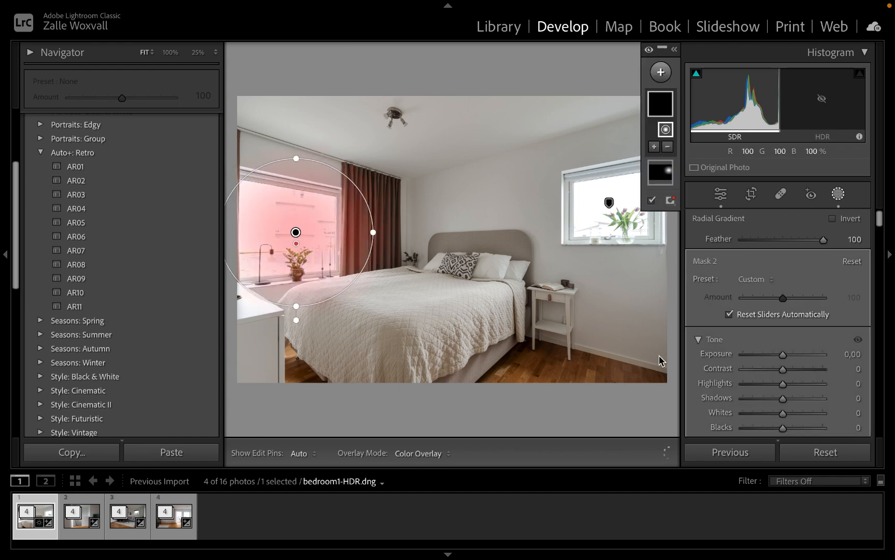
Set the large window mask's Contrast to 28, Shadows to −31 and Highlights to 18.
{"action": "scroll", "coordinate": [871, 311], "scroll_direction": "down", "scroll_amount": 3}
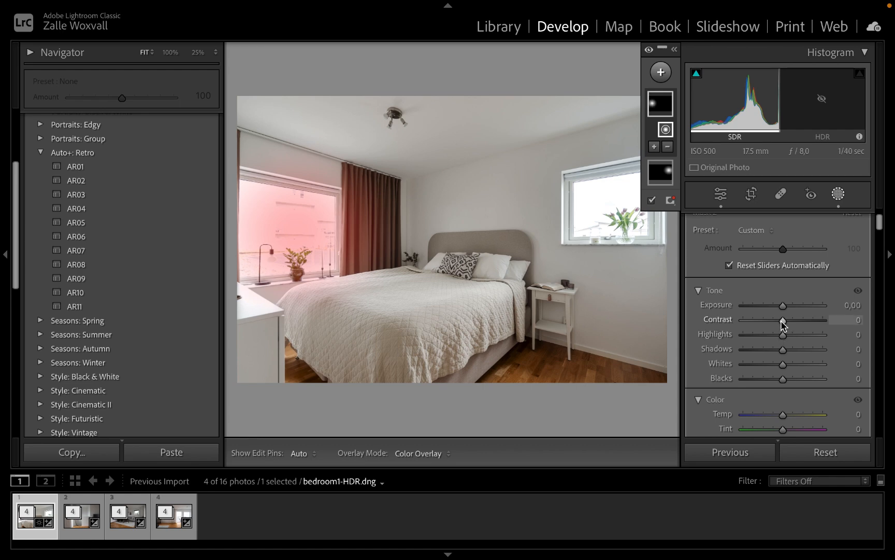
{"action": "left_click", "coordinate": [783, 320]}
{"action": "left_click_drag", "start_coordinate": [784, 320], "coordinate": [794, 322]}
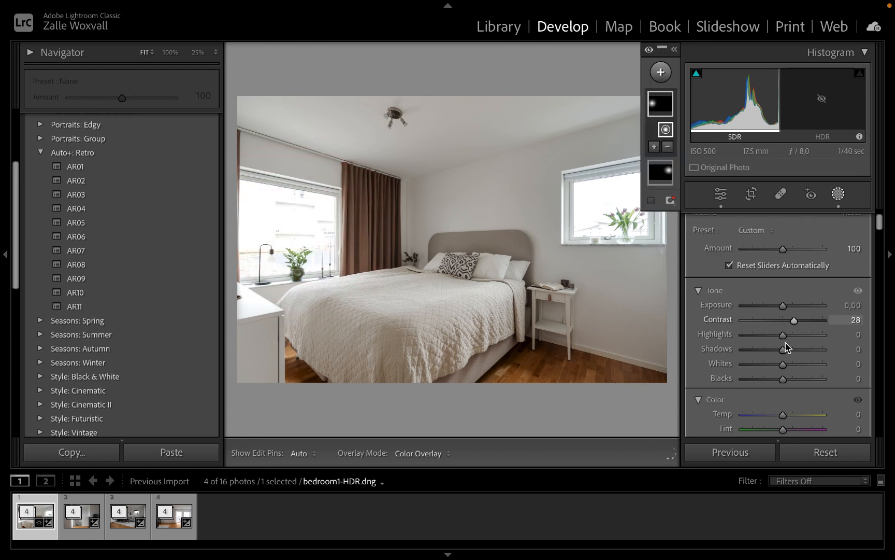
{"action": "mouse_move", "coordinate": [783, 350]}
{"action": "left_mouse_down"}
{"action": "mouse_move", "coordinate": [770, 351]}
{"action": "mouse_move", "coordinate": [790, 337]}
{"action": "left_mouse_up"}
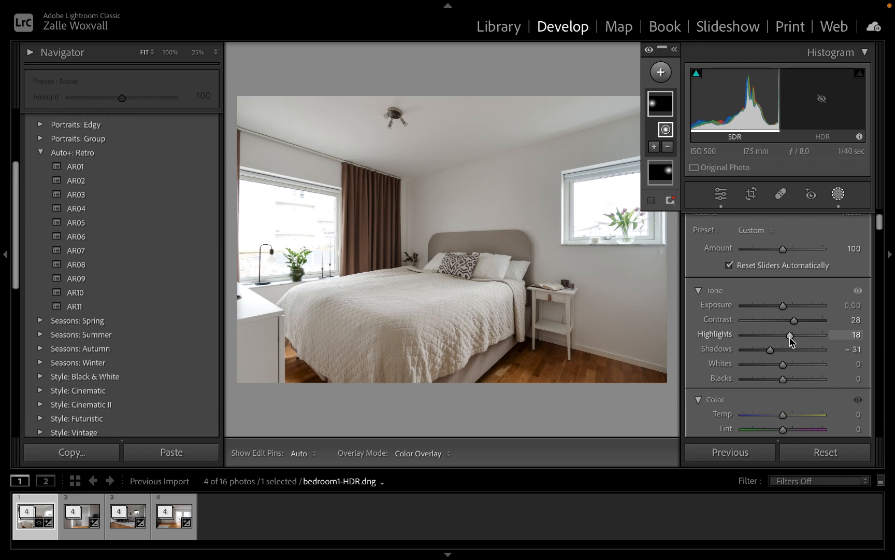
Review the bedroom photo's SDR rendition, lens profile and transform settings, and examine the wooden floor up close.
{"action": "left_click", "coordinate": [721, 195]}
{"action": "scroll", "coordinate": [744, 280], "scroll_direction": "down", "scroll_amount": 10}
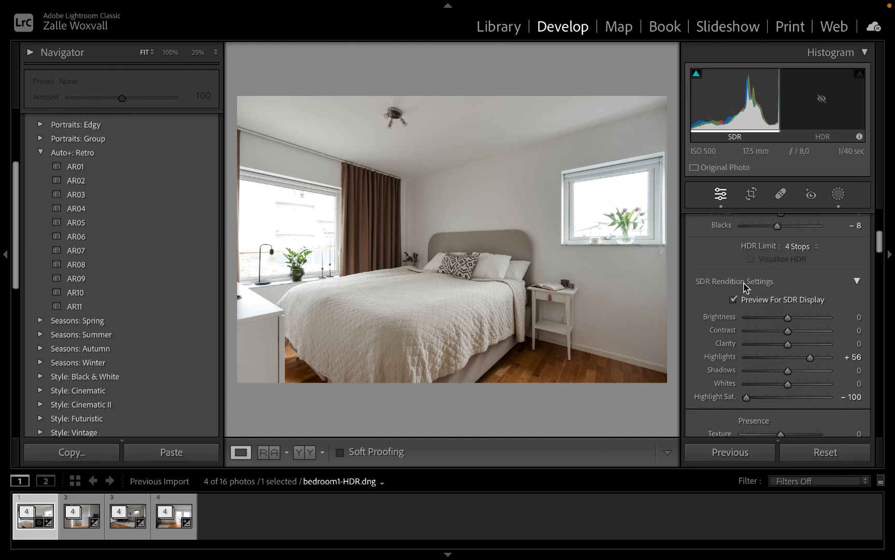
{"action": "scroll", "coordinate": [744, 287], "scroll_direction": "down", "scroll_amount": 15}
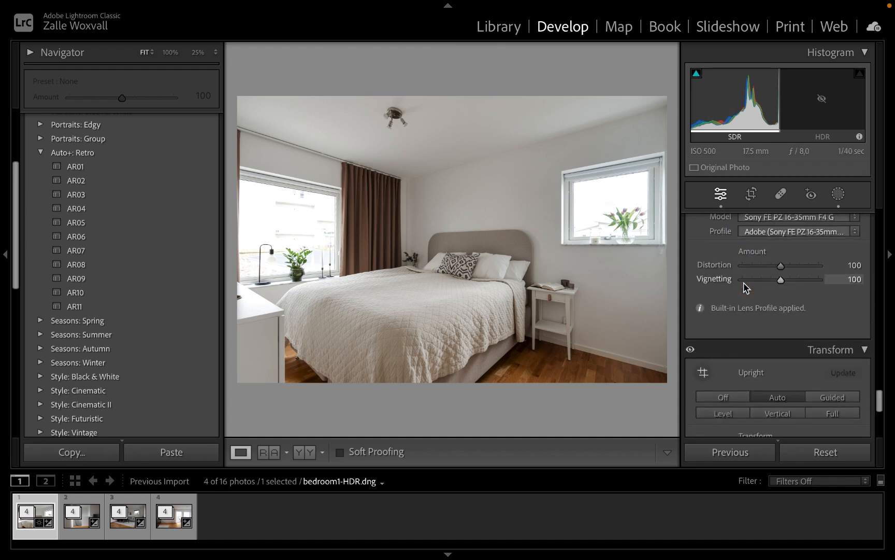
{"action": "scroll", "coordinate": [744, 288], "scroll_direction": "up", "scroll_amount": 8}
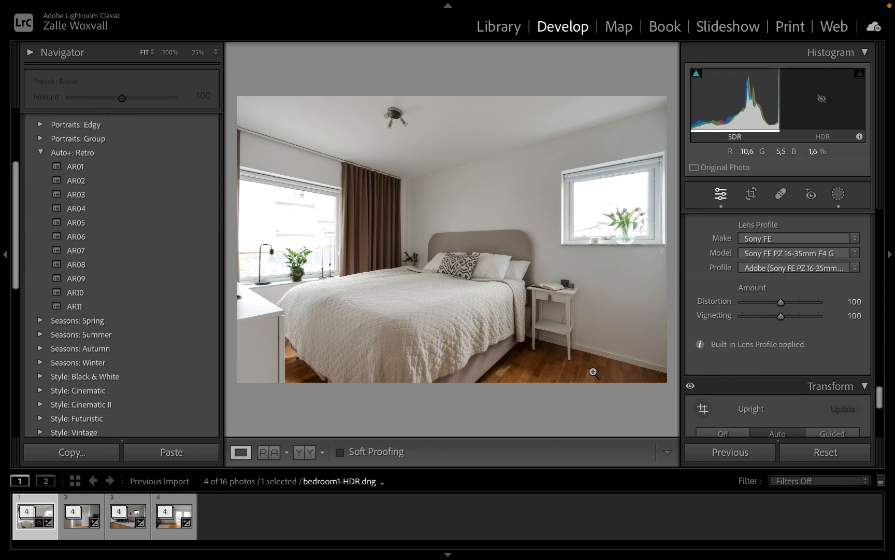
{"action": "left_click", "coordinate": [539, 374]}
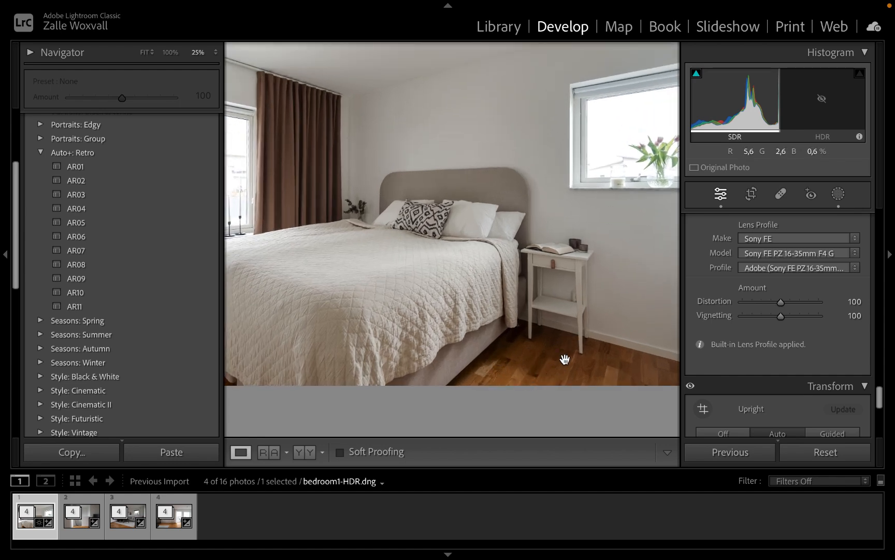
{"action": "left_click", "coordinate": [524, 369]}
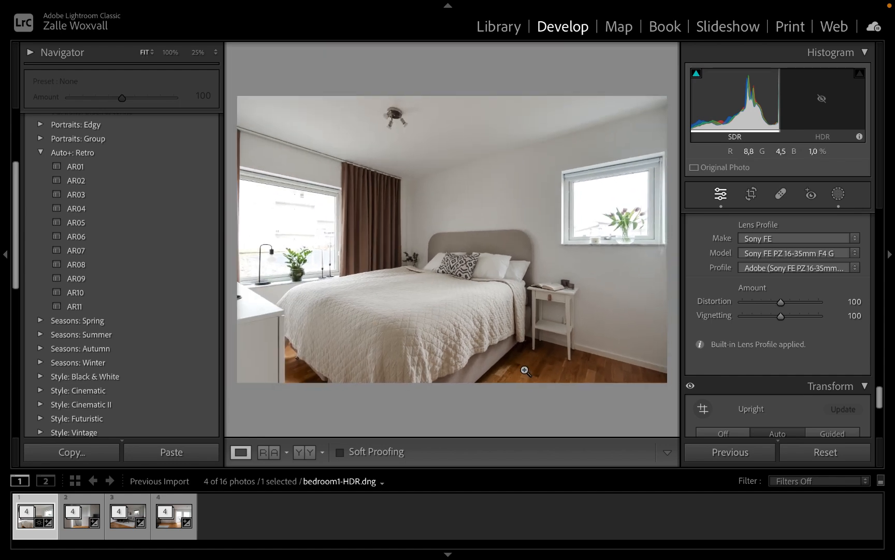
{"action": "scroll", "coordinate": [780, 340], "scroll_direction": "down", "scroll_amount": 4}
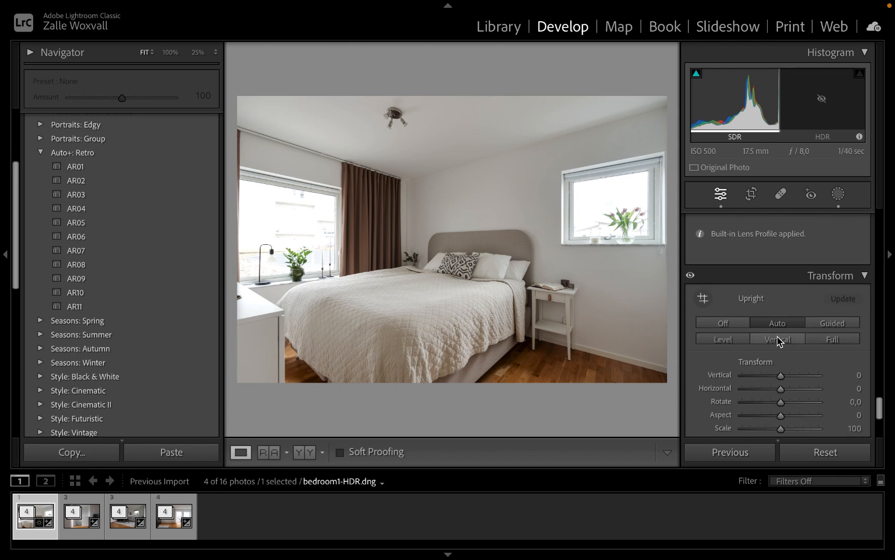
{"action": "scroll", "coordinate": [778, 339], "scroll_direction": "down", "scroll_amount": 3}
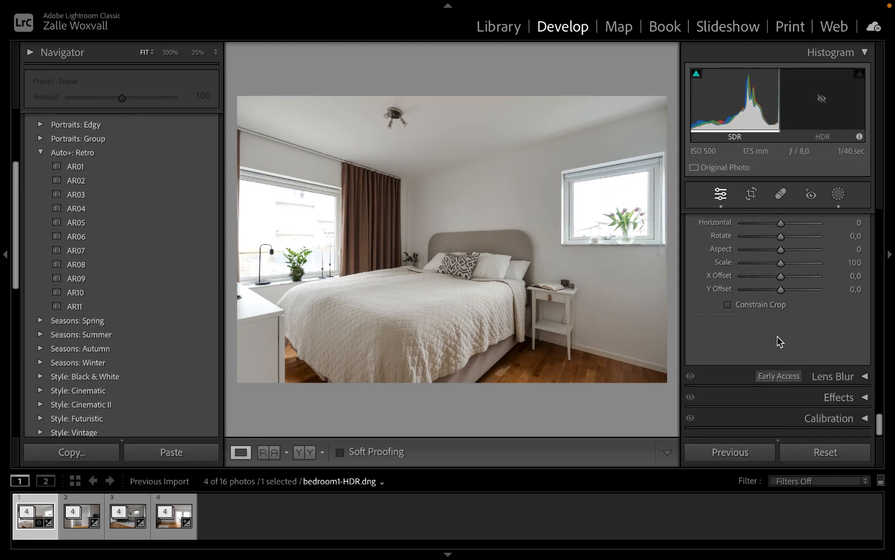
{"action": "scroll", "coordinate": [778, 340], "scroll_direction": "up", "scroll_amount": 6}
{"action": "scroll", "coordinate": [777, 337], "scroll_direction": "up", "scroll_amount": 6}
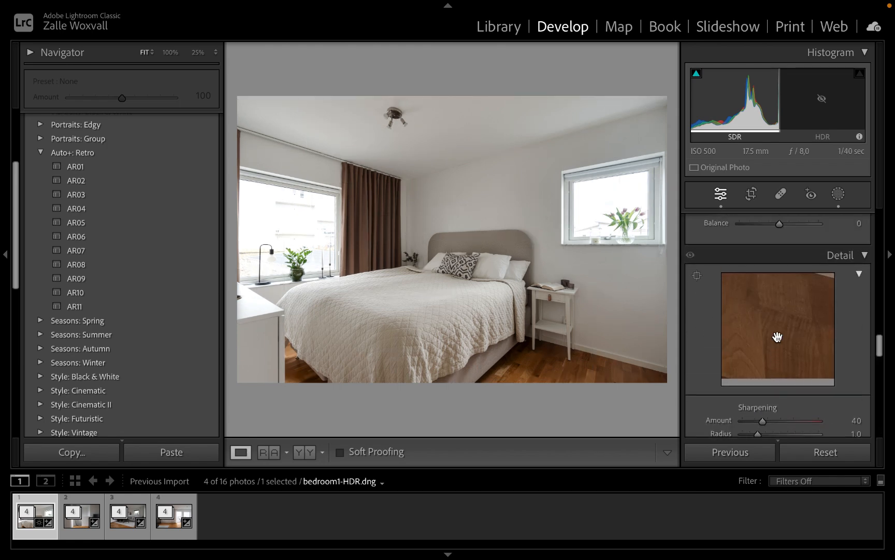
Reduce the colour mixer saturation of Yellow to −18 and Orange to −23.
{"action": "scroll", "coordinate": [777, 340], "scroll_direction": "up", "scroll_amount": 4}
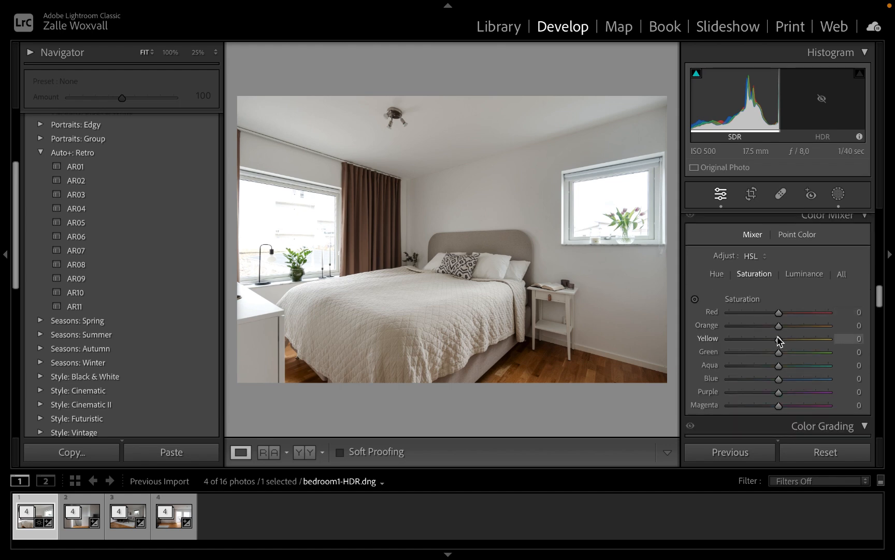
{"action": "left_click", "coordinate": [792, 234]}
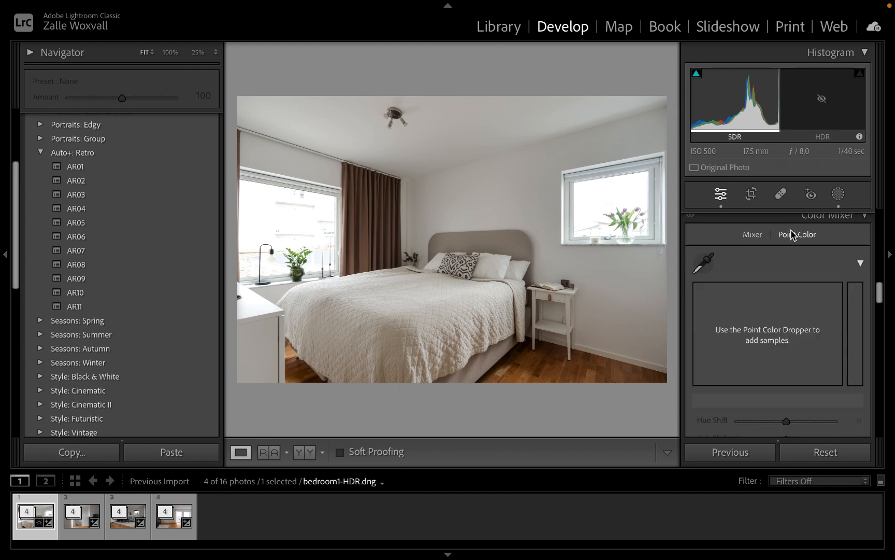
{"action": "left_click", "coordinate": [756, 235]}
{"action": "scroll", "coordinate": [768, 303], "scroll_direction": "down", "scroll_amount": 1}
{"action": "scroll", "coordinate": [768, 303], "scroll_direction": "down", "scroll_amount": 1}
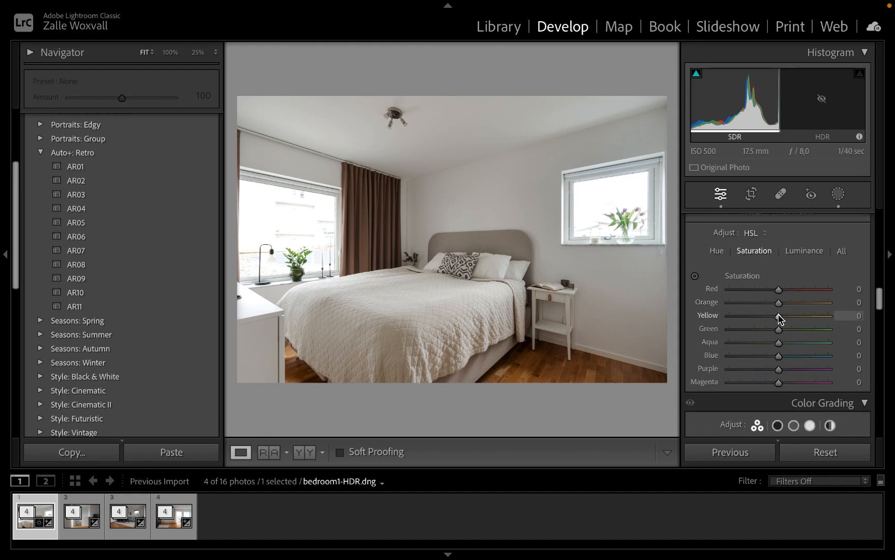
{"action": "left_click_drag", "start_coordinate": [776, 314], "coordinate": [765, 307]}
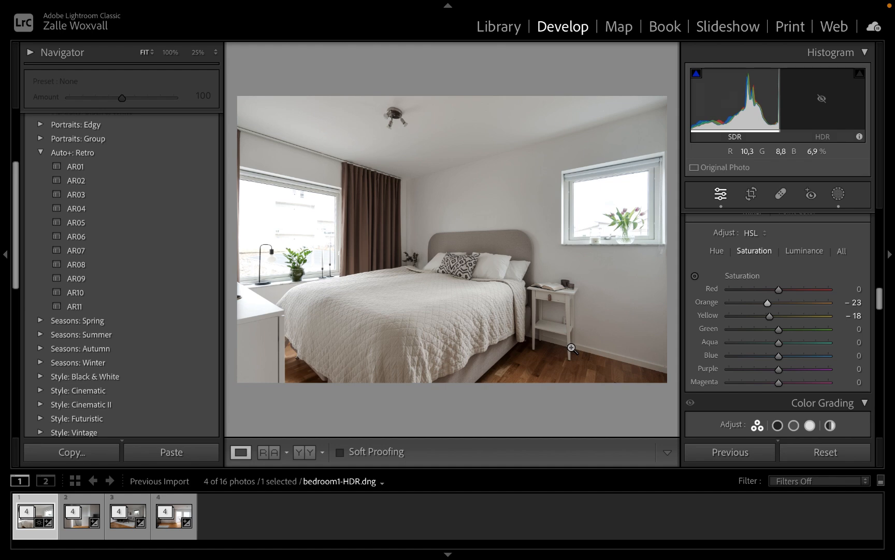
Copy the bedroom photo's develop settings without transform, crop and masking, and paste them onto stair4-HDR.dng.
{"action": "scroll", "coordinate": [754, 272], "scroll_direction": "up", "scroll_amount": 5}
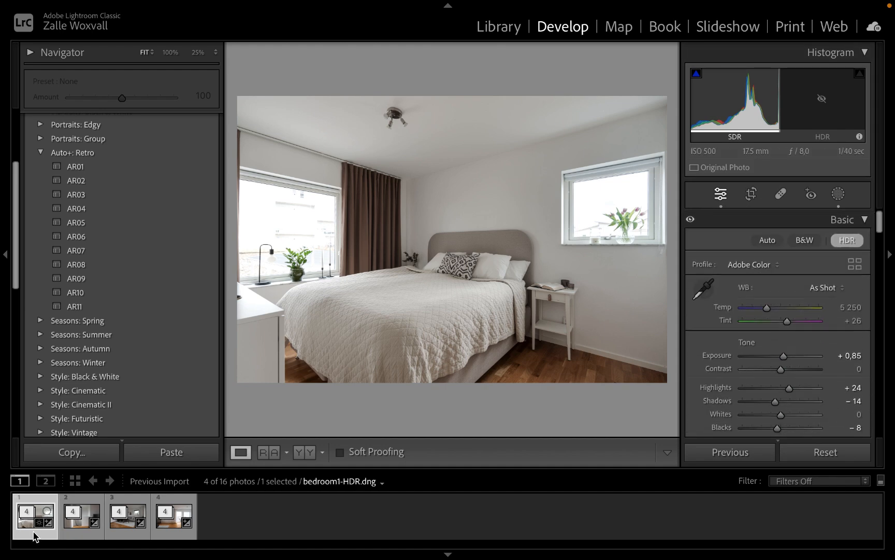
{"action": "key", "text": "super+shift+c"}
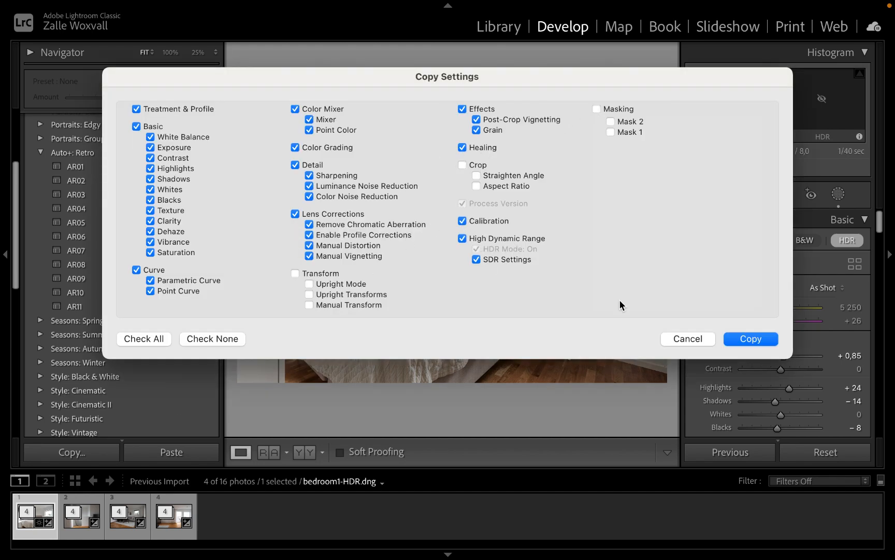
{"action": "left_click", "coordinate": [751, 339]}
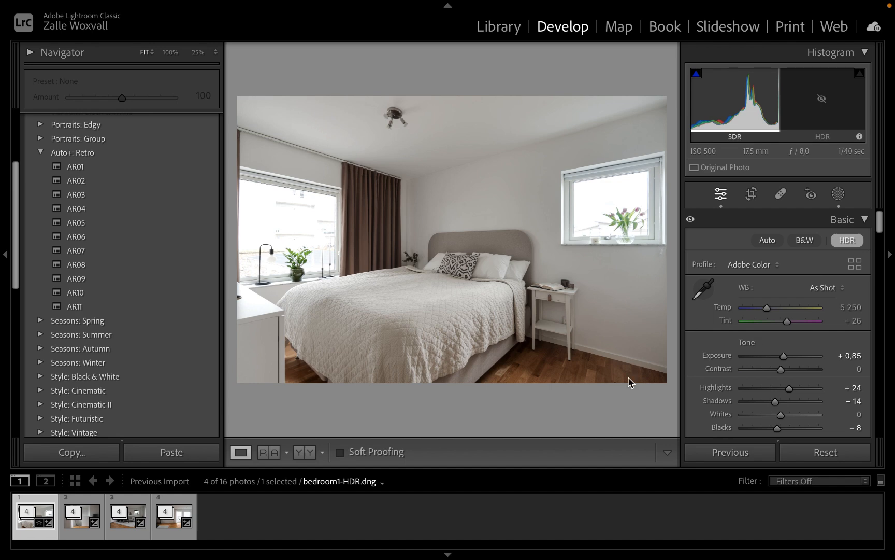
{"action": "left_click", "coordinate": [76, 530]}
{"action": "left_click", "coordinate": [76, 528]}
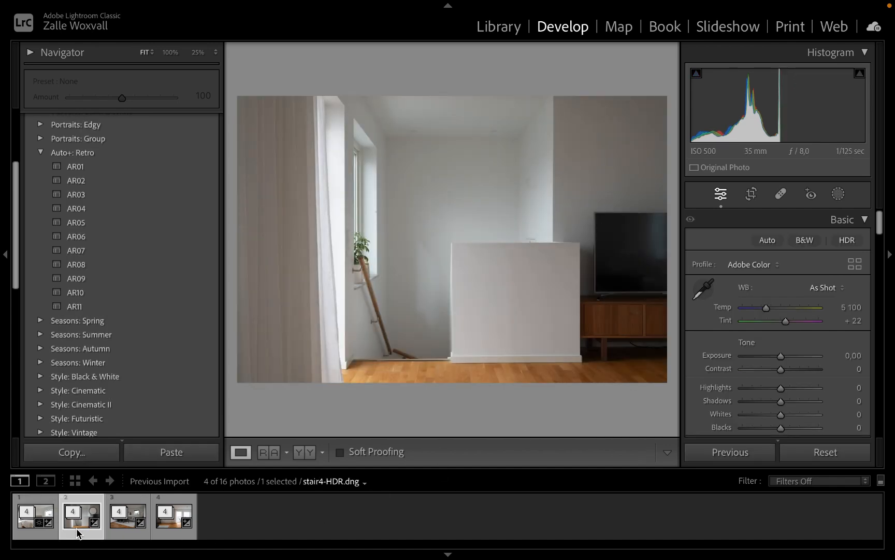
{"action": "key", "text": "ctrl+shift+v"}
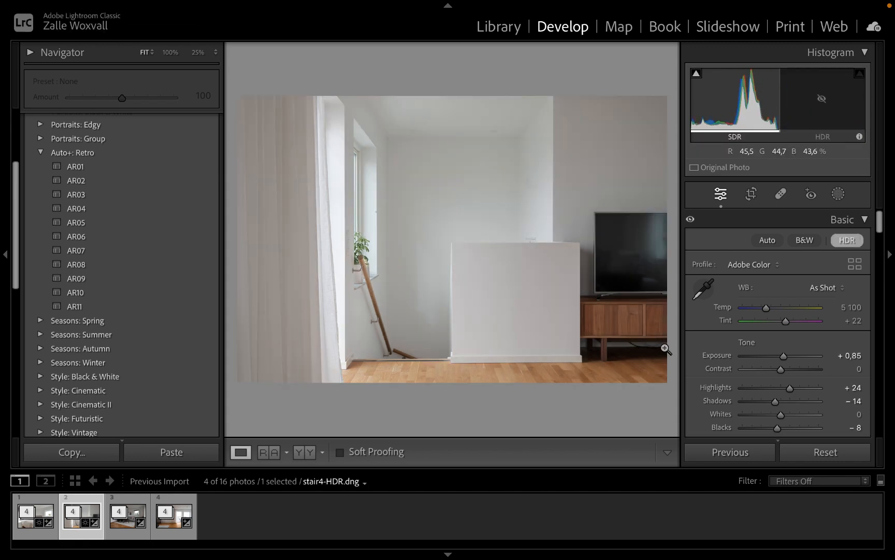
Add a linear gradient mask to stair4-HDR.dng from the TV-side edge to the curtain and set its Shadows to −53.
{"action": "scroll", "coordinate": [792, 337], "scroll_direction": "down", "scroll_amount": 2}
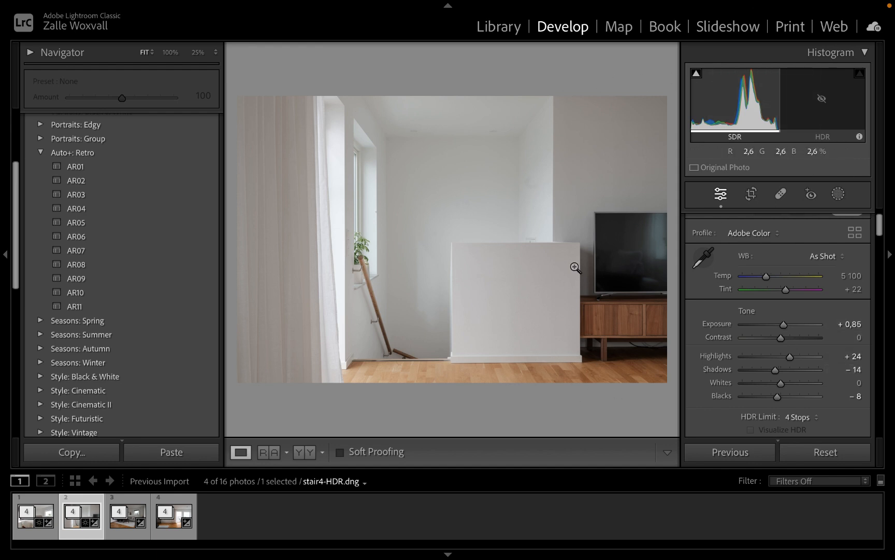
{"action": "left_click", "coordinate": [616, 302]}
{"action": "left_click", "coordinate": [580, 307]}
{"action": "left_click", "coordinate": [840, 195]}
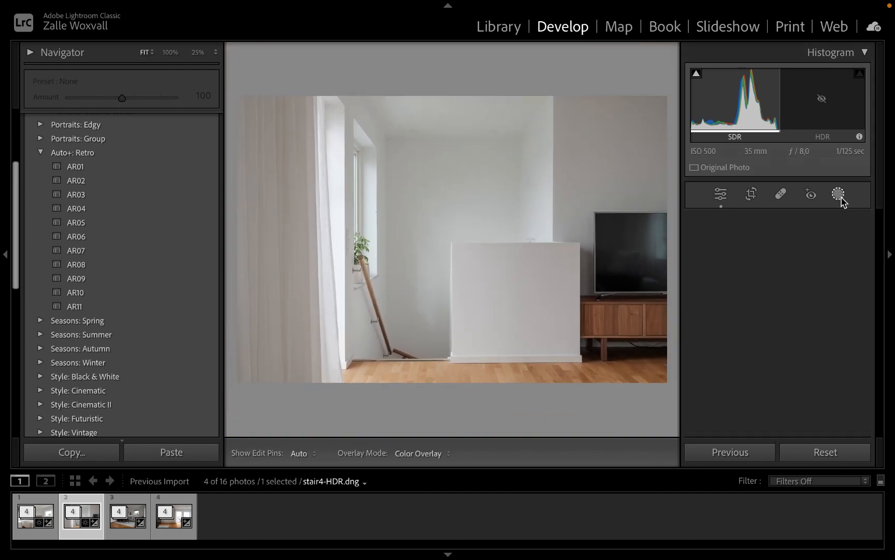
{"action": "left_click", "coordinate": [723, 343]}
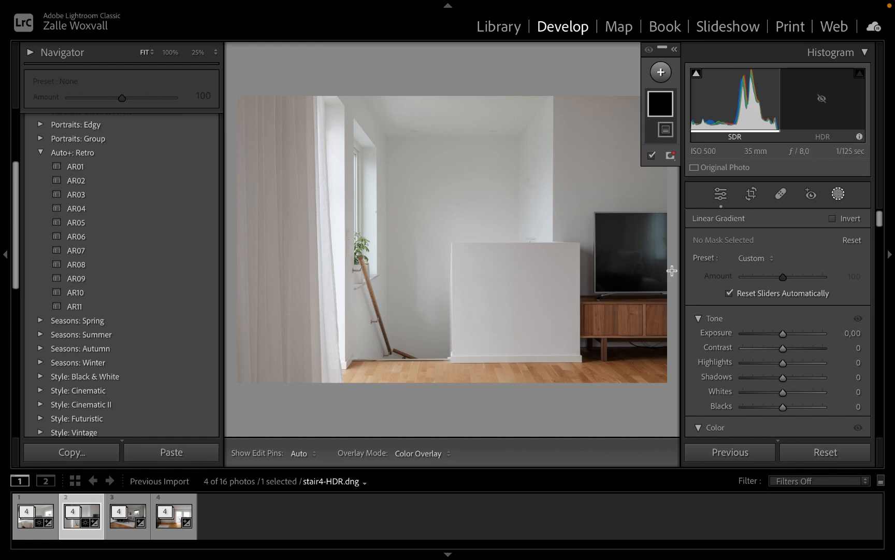
{"action": "left_click_drag", "start_coordinate": [672, 271], "coordinate": [325, 270]}
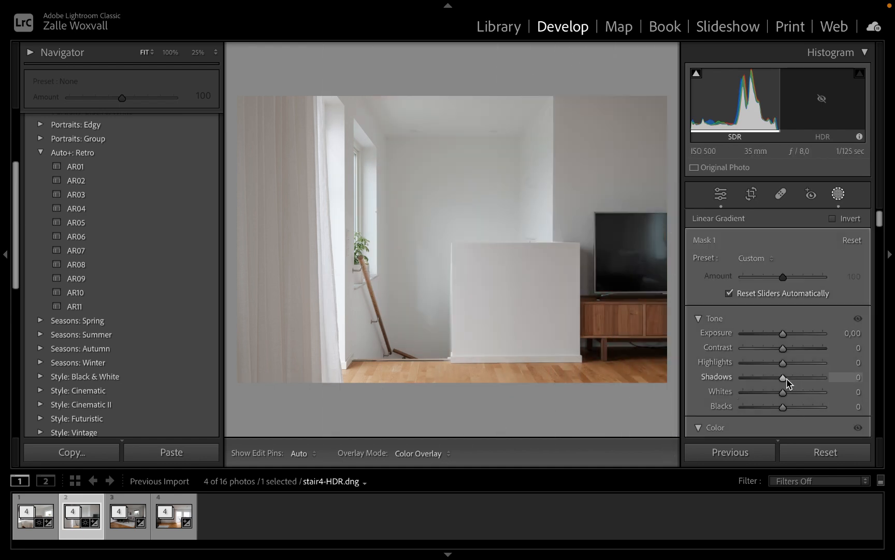
{"action": "left_click_drag", "start_coordinate": [787, 380], "coordinate": [766, 378]}
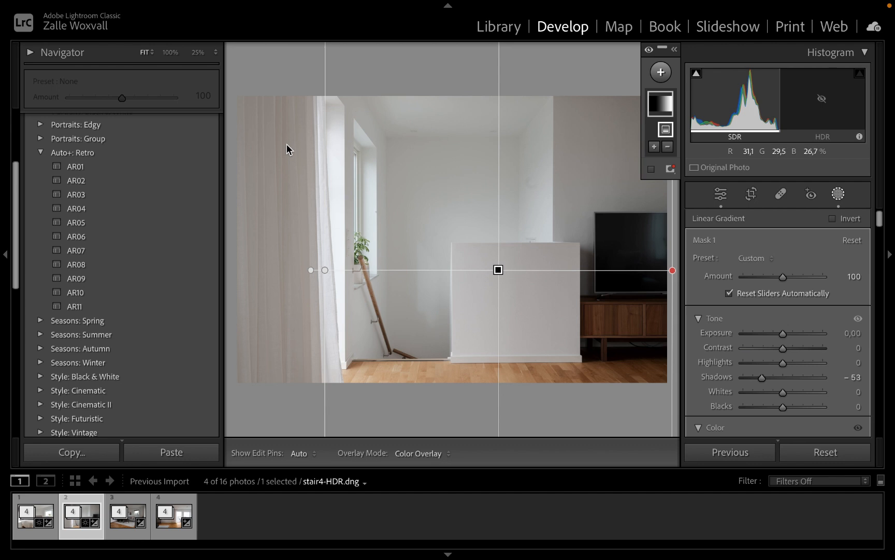
Create a second linear gradient mask covering the curtain, fading from the photo's left edge past the window.
{"action": "left_click", "coordinate": [660, 74]}
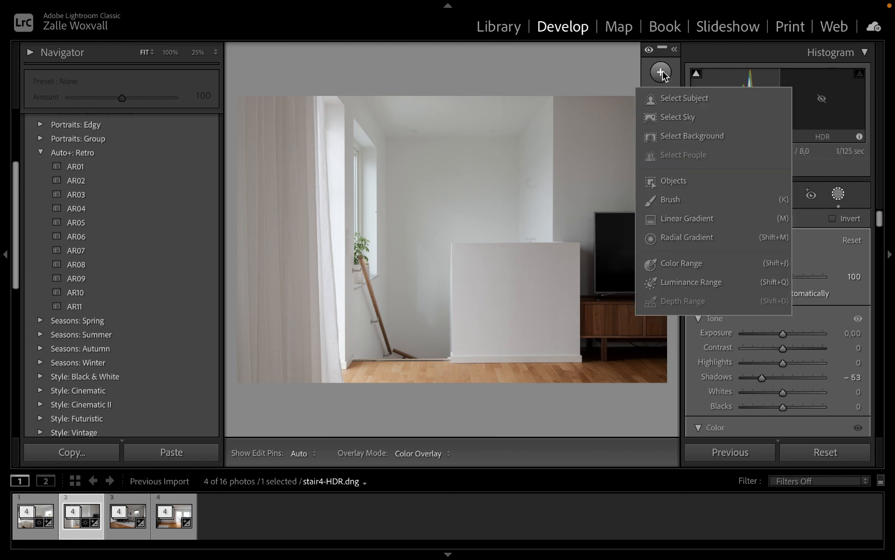
{"action": "left_click", "coordinate": [685, 220]}
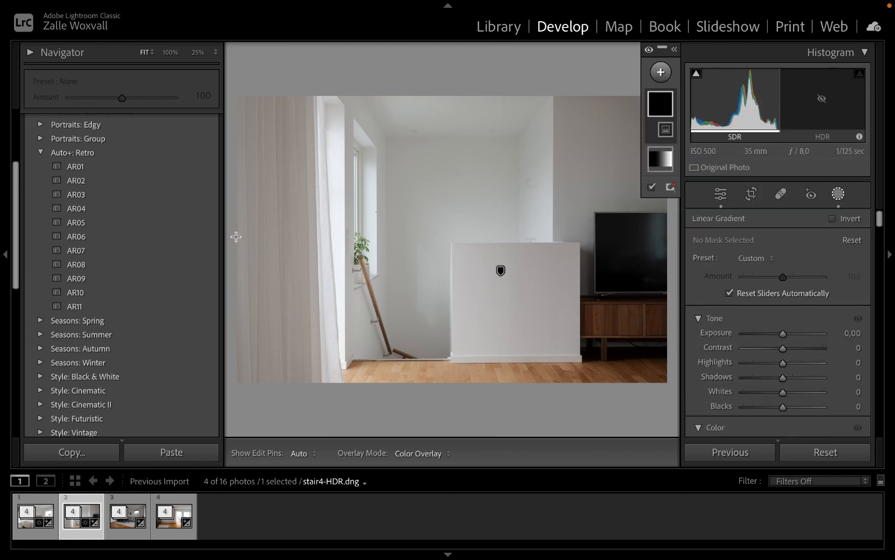
{"action": "left_click_drag", "start_coordinate": [243, 236], "coordinate": [389, 236]}
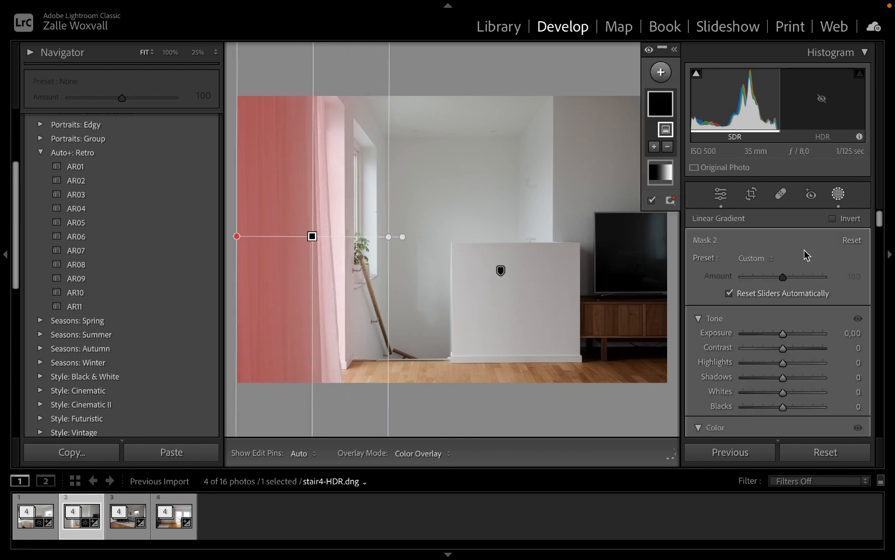
Sample the wall tint beside the stair handrail with Point Color in the curtain mask and set Sat. Shift to −100.
{"action": "scroll", "coordinate": [785, 300], "scroll_direction": "down", "scroll_amount": 10}
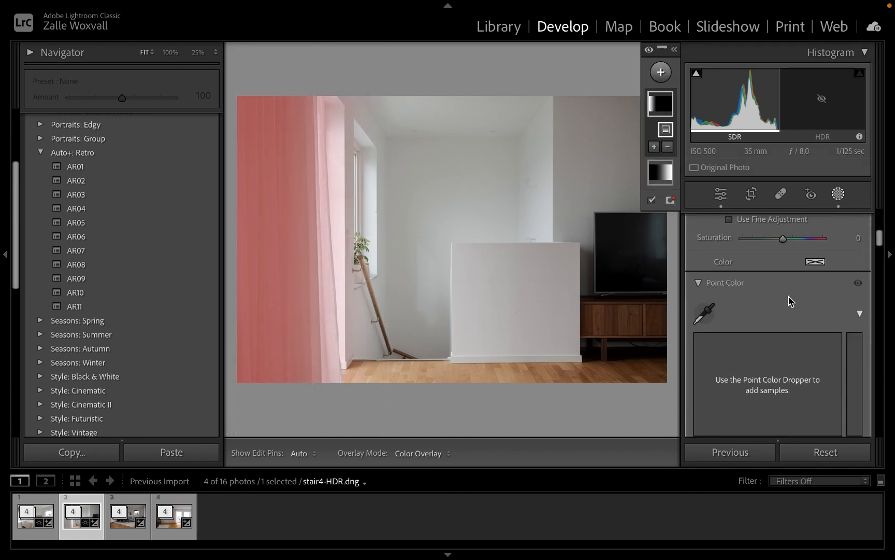
{"action": "left_click", "coordinate": [706, 334]}
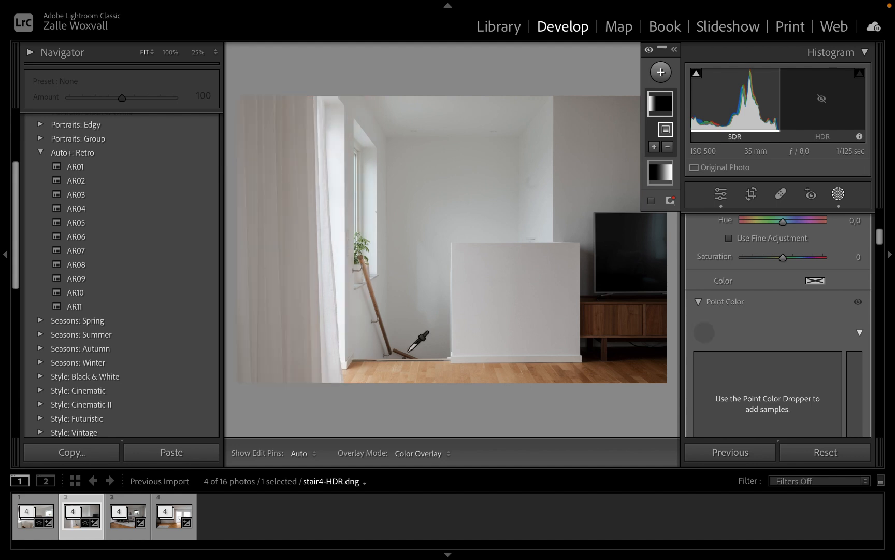
{"action": "left_click", "coordinate": [361, 311]}
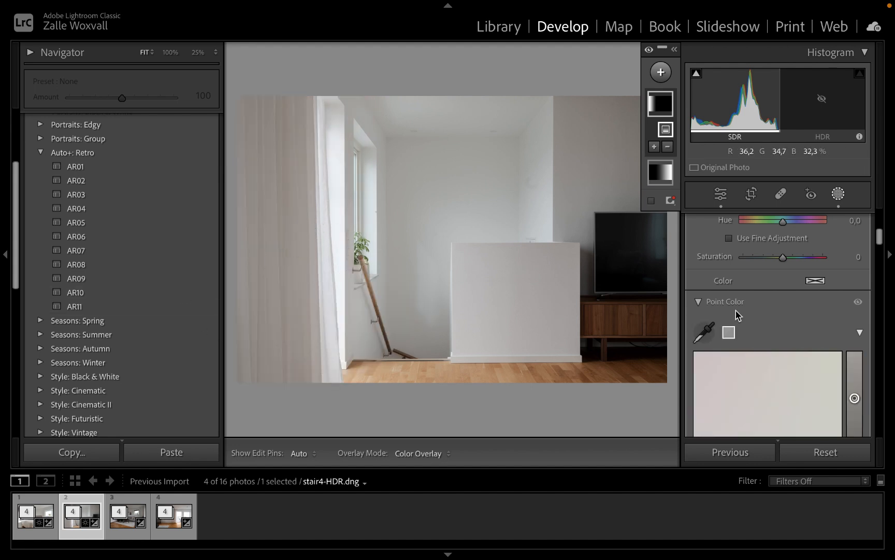
{"action": "scroll", "coordinate": [795, 296], "scroll_direction": "down", "scroll_amount": 3}
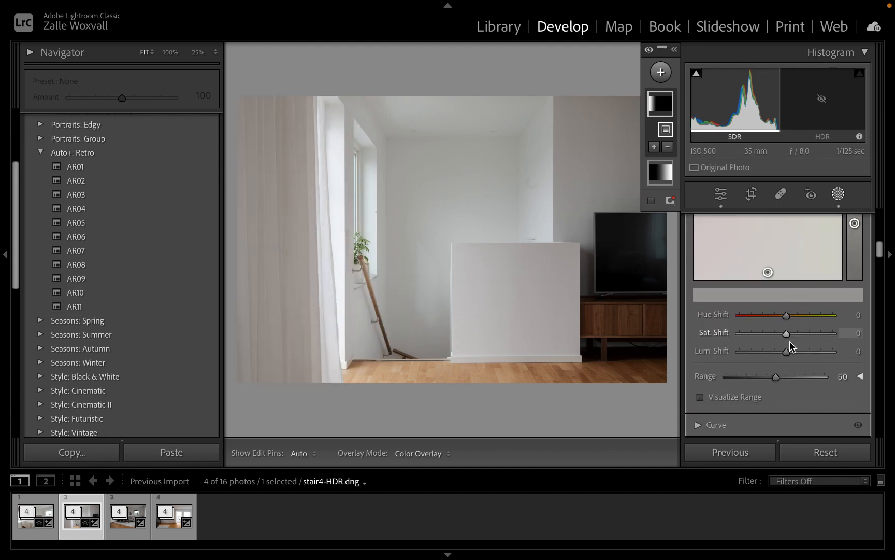
{"action": "left_click_drag", "start_coordinate": [786, 339], "coordinate": [699, 338]}
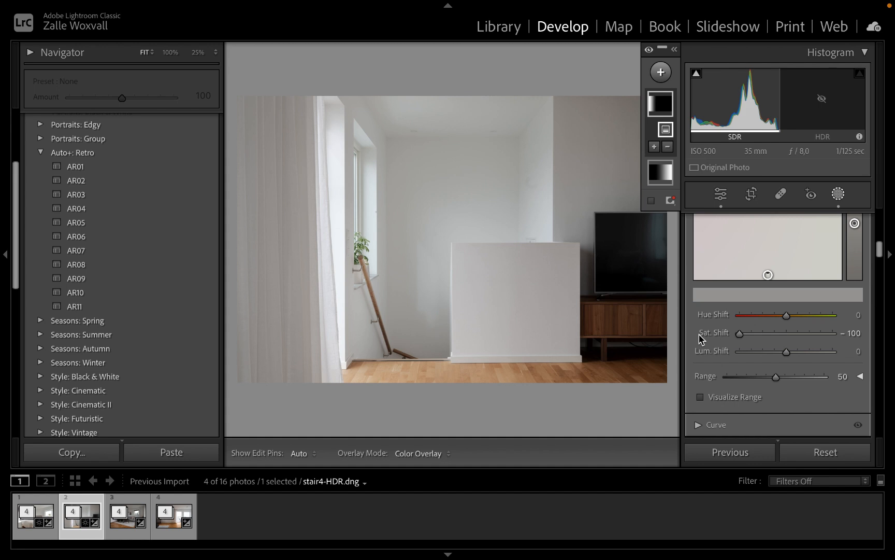
{"action": "scroll", "coordinate": [777, 316], "scroll_direction": "up", "scroll_amount": 10}
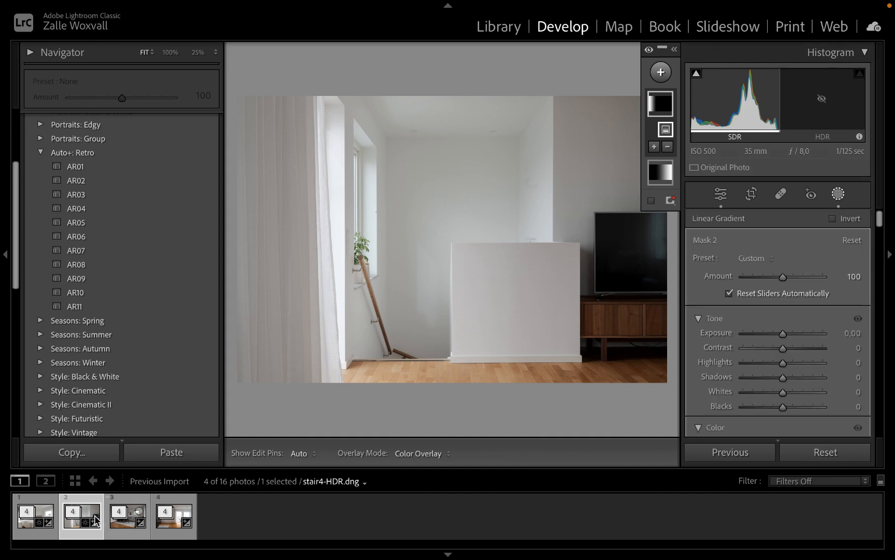
Open sofa1-HDR.dng, leave masking and paste the copied develop settings onto it.
{"action": "left_click", "coordinate": [127, 536]}
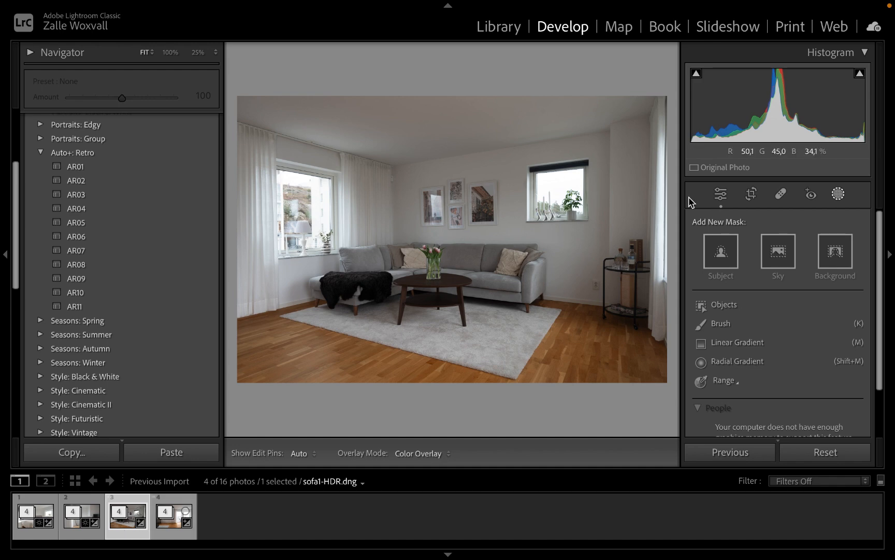
{"action": "left_click", "coordinate": [721, 194]}
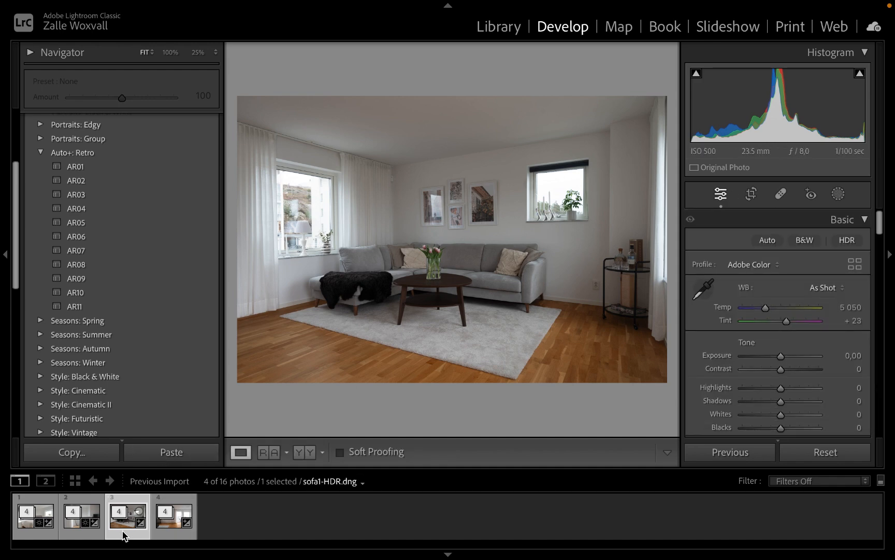
{"action": "key", "text": "ctrl+shift+v"}
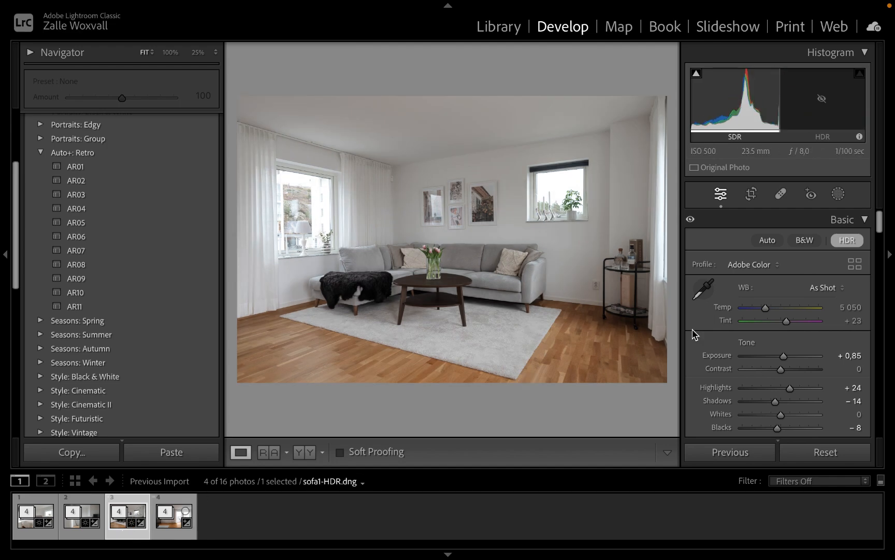
Straighten the sofa photo's perspective with the Auto Upright transform.
{"action": "scroll", "coordinate": [748, 320], "scroll_direction": "down", "scroll_amount": 10}
{"action": "scroll", "coordinate": [751, 311], "scroll_direction": "up", "scroll_amount": 5}
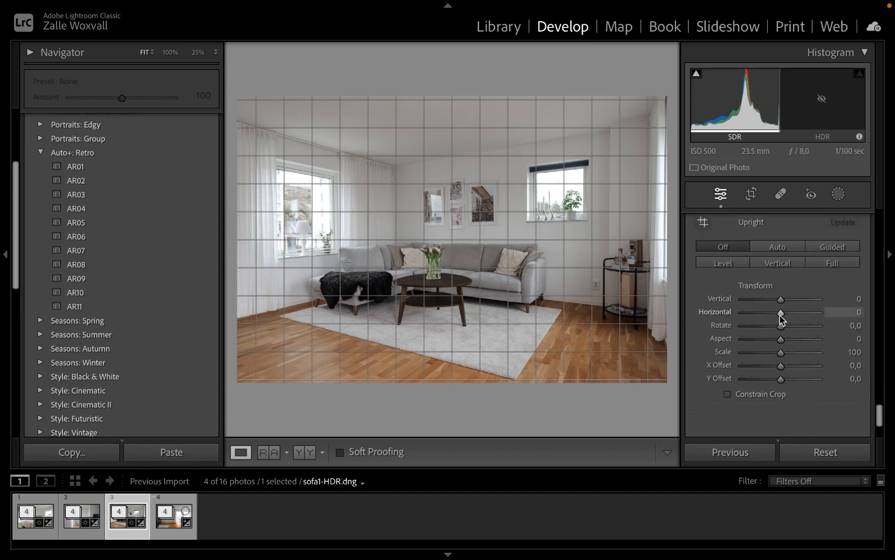
{"action": "left_click", "coordinate": [780, 264]}
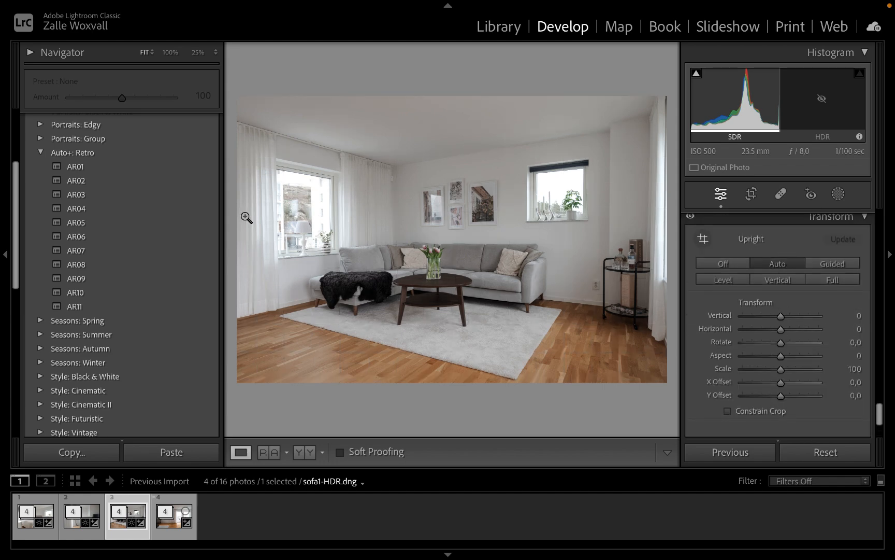
{"action": "scroll", "coordinate": [783, 330], "scroll_direction": "up", "scroll_amount": 6}
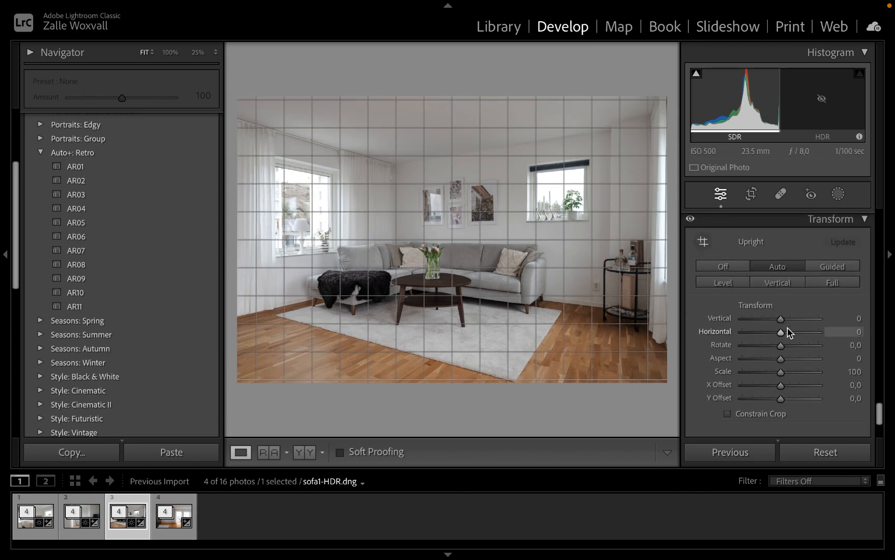
{"action": "scroll", "coordinate": [788, 332], "scroll_direction": "up", "scroll_amount": 1}
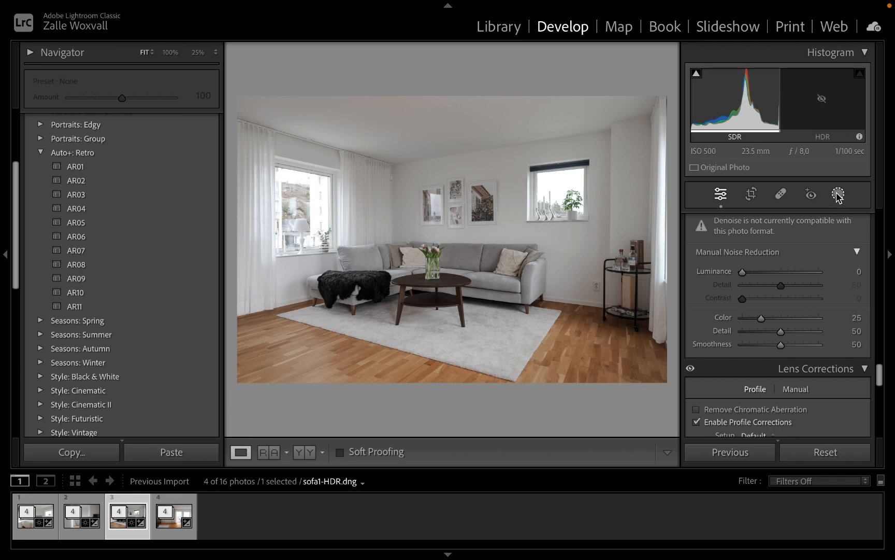
Mask the sofa photo's small window with a radial gradient, then duplicate it onto the other window and stretch it taller.
{"action": "left_click", "coordinate": [838, 194]}
{"action": "left_click", "coordinate": [725, 361]}
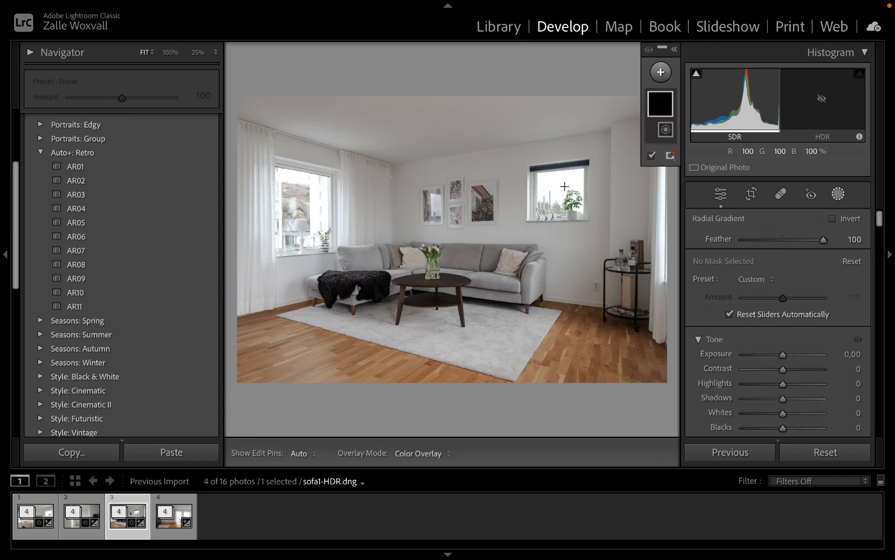
{"action": "left_click_drag", "start_coordinate": [560, 196], "coordinate": [509, 154]}
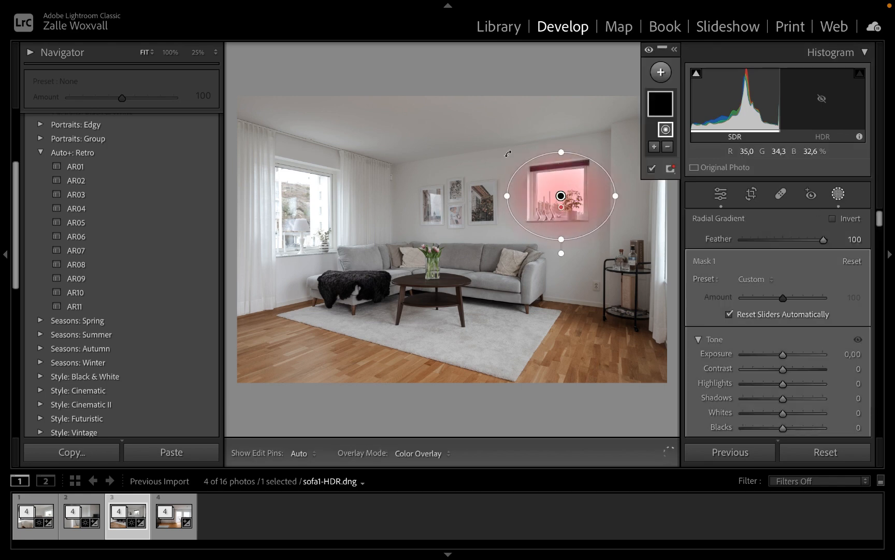
{"action": "key", "text": "ctrl+c"}
{"action": "key", "text": "super+v"}
{"action": "left_click_drag", "start_coordinate": [559, 199], "coordinate": [301, 213]}
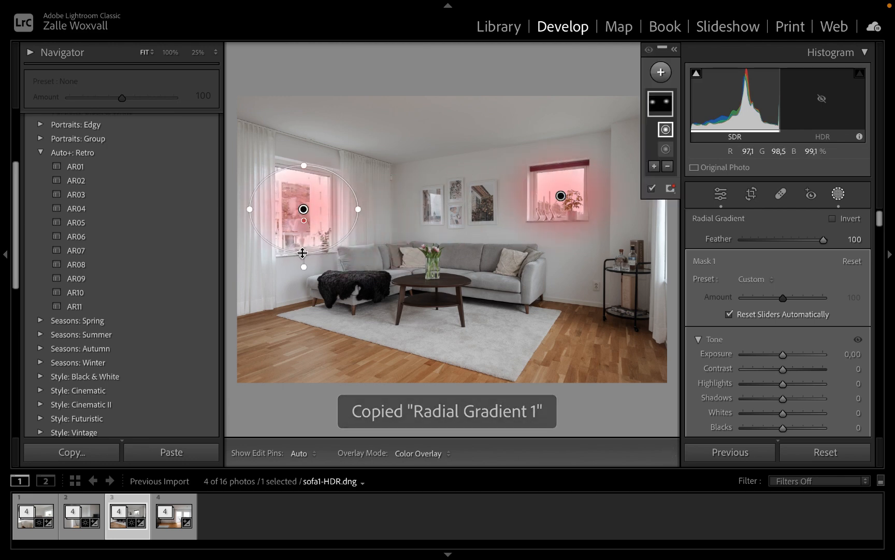
{"action": "left_click_drag", "start_coordinate": [302, 253], "coordinate": [304, 278]}
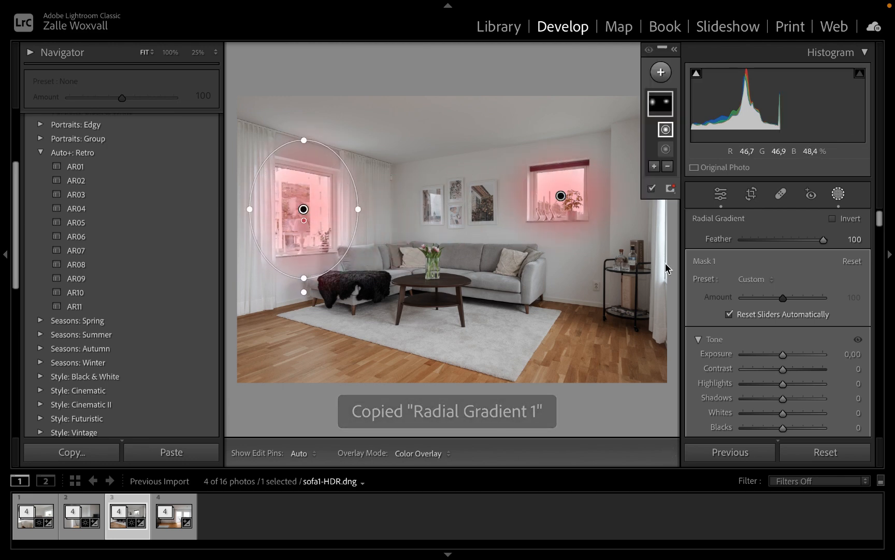
Set the sofa photo's window mask to Highlights 95 and Exposure 0,86, and return to the global edit settings.
{"action": "scroll", "coordinate": [770, 346], "scroll_direction": "down", "scroll_amount": 1}
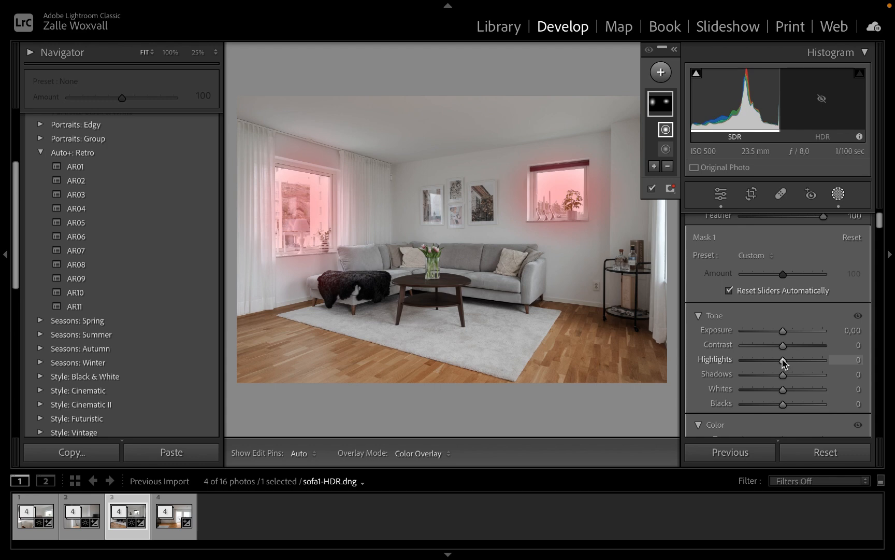
{"action": "left_click_drag", "start_coordinate": [784, 362], "coordinate": [822, 362]}
{"action": "left_click_drag", "start_coordinate": [780, 330], "coordinate": [790, 330]}
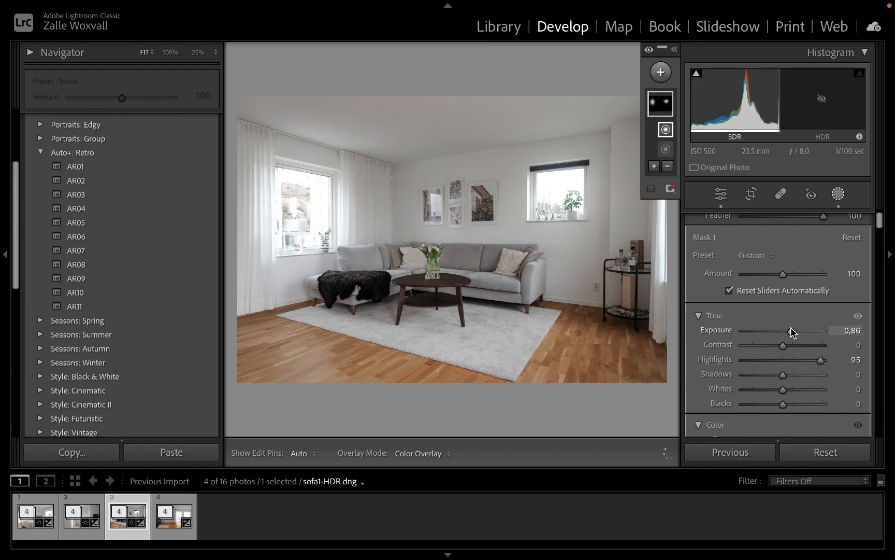
{"action": "left_click", "coordinate": [720, 196]}
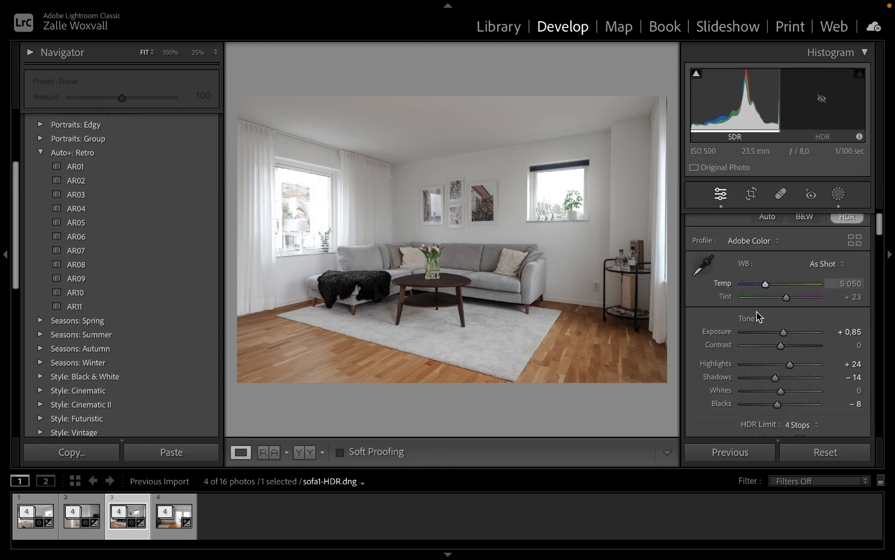
{"action": "scroll", "coordinate": [756, 311], "scroll_direction": "down", "scroll_amount": 1}
{"action": "scroll", "coordinate": [756, 312], "scroll_direction": "down", "scroll_amount": 5}
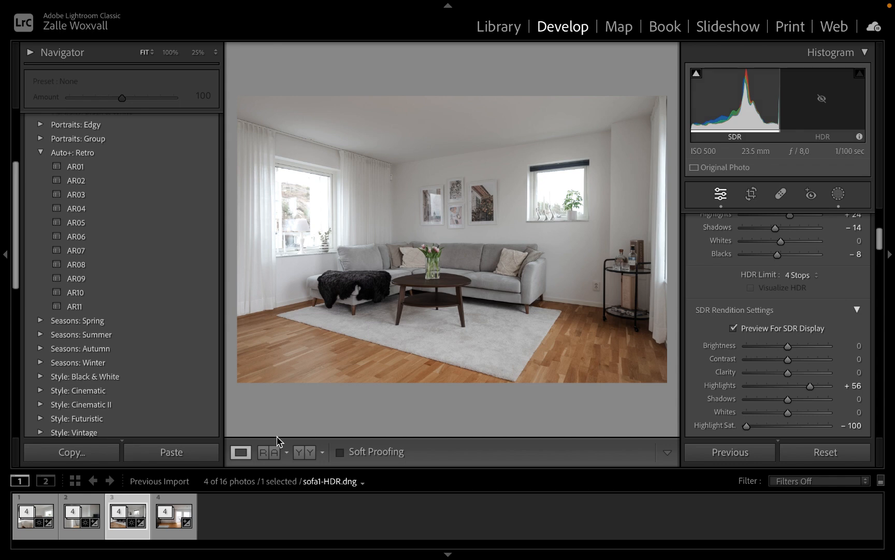
Paste the copied develop settings onto view1-HDR.dng and set its Exposure to +0,45.
{"action": "left_click", "coordinate": [168, 534]}
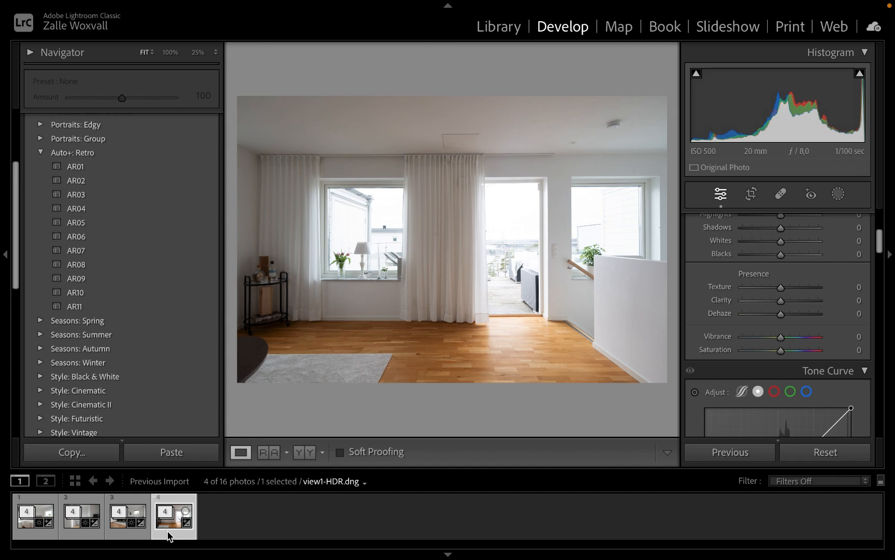
{"action": "key", "text": "ctrl+shift+v"}
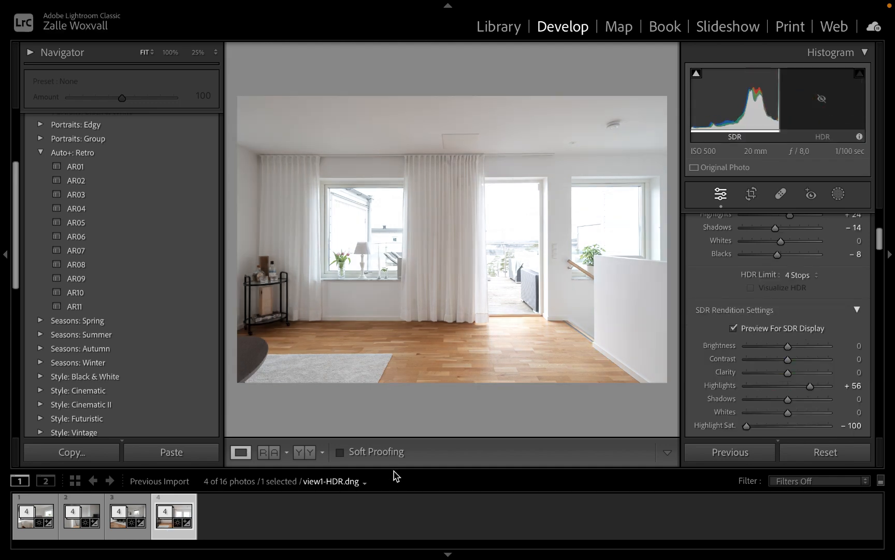
{"action": "scroll", "coordinate": [707, 330], "scroll_direction": "down", "scroll_amount": 1}
{"action": "scroll", "coordinate": [753, 326], "scroll_direction": "up", "scroll_amount": 5}
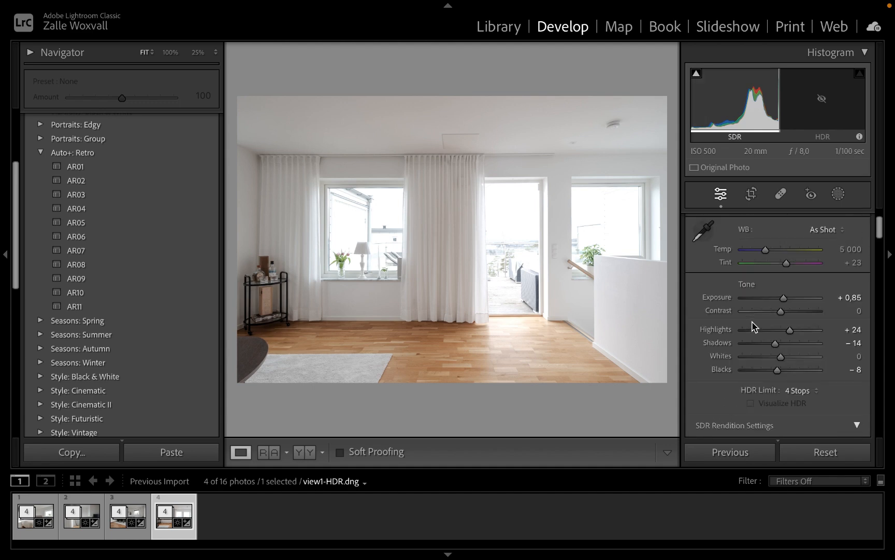
{"action": "left_click_drag", "start_coordinate": [786, 357], "coordinate": [785, 358]}
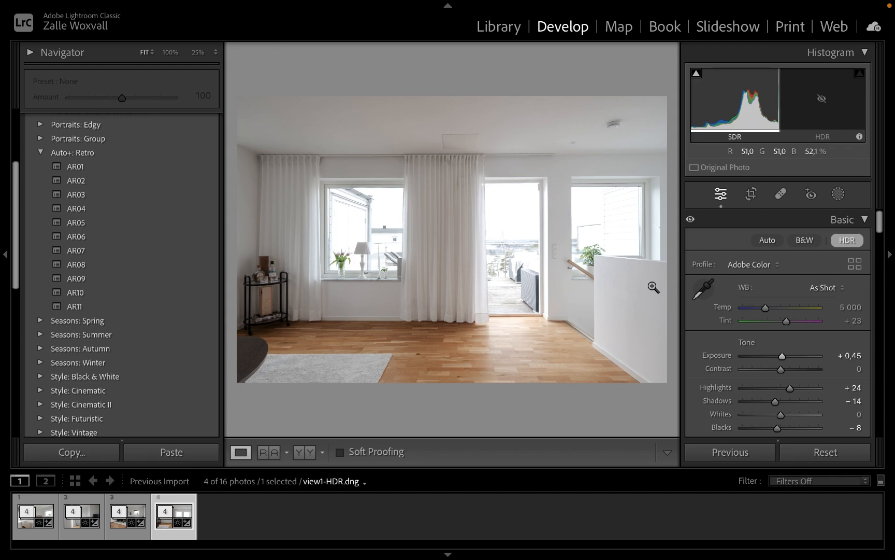
Mask the open balcony door in view1-HDR.dng with a tall radial gradient centred on the doorway.
{"action": "left_click", "coordinate": [837, 194]}
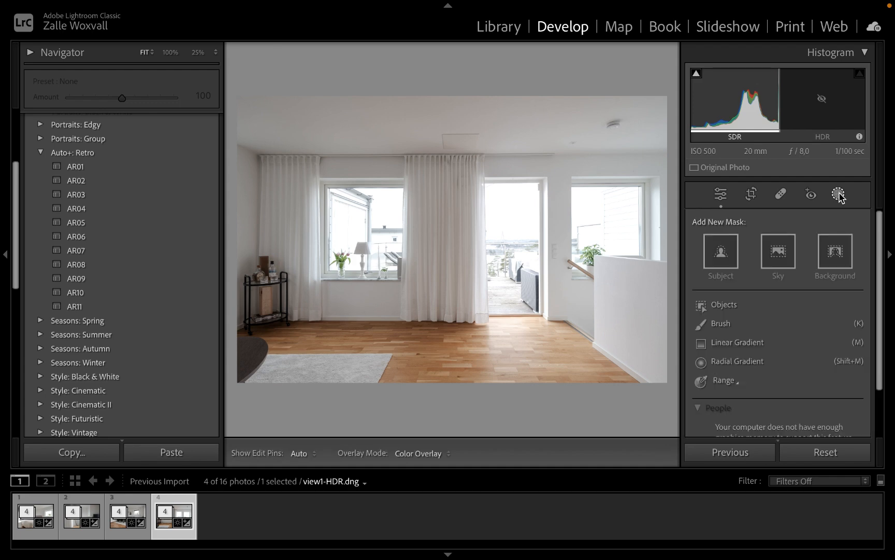
{"action": "left_click", "coordinate": [733, 361]}
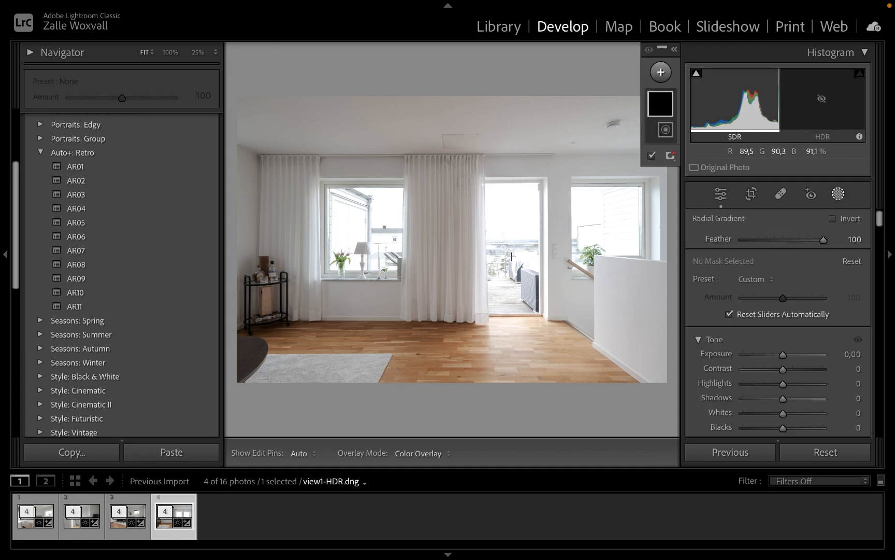
{"action": "left_click_drag", "start_coordinate": [512, 256], "coordinate": [466, 150]}
Duplicate the door's radial gradient onto the left window at a reduced height, and copy that one onto the window above the stairs.
{"action": "key", "text": "super+c"}
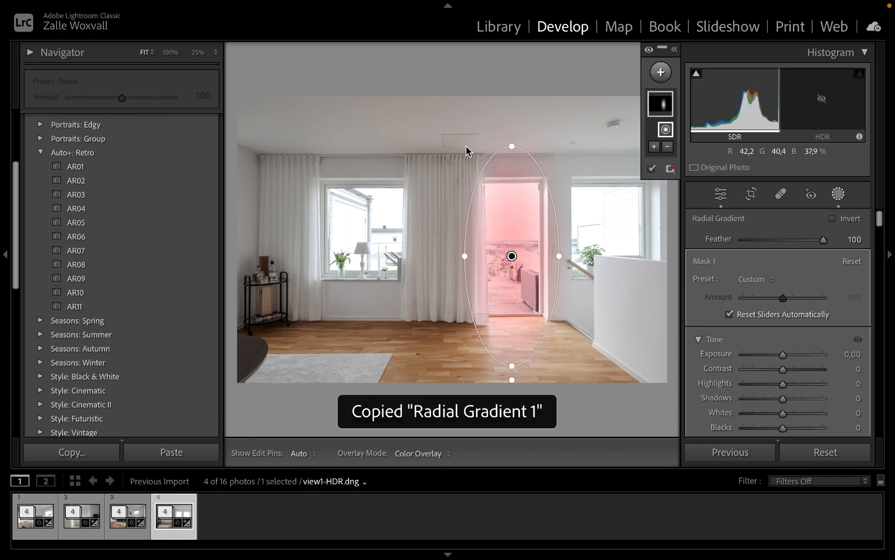
{"action": "key", "text": "super+v"}
{"action": "left_click_drag", "start_coordinate": [512, 256], "coordinate": [368, 234]}
{"action": "left_click_drag", "start_coordinate": [367, 120], "coordinate": [367, 160]}
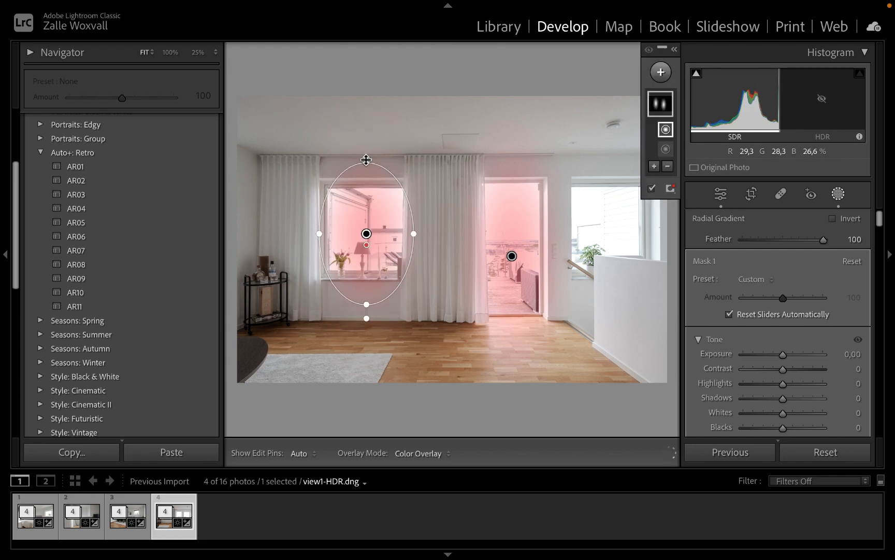
{"action": "key", "text": "super+c"}
{"action": "key", "text": "super+v"}
{"action": "left_click_drag", "start_coordinate": [366, 234], "coordinate": [665, 232]}
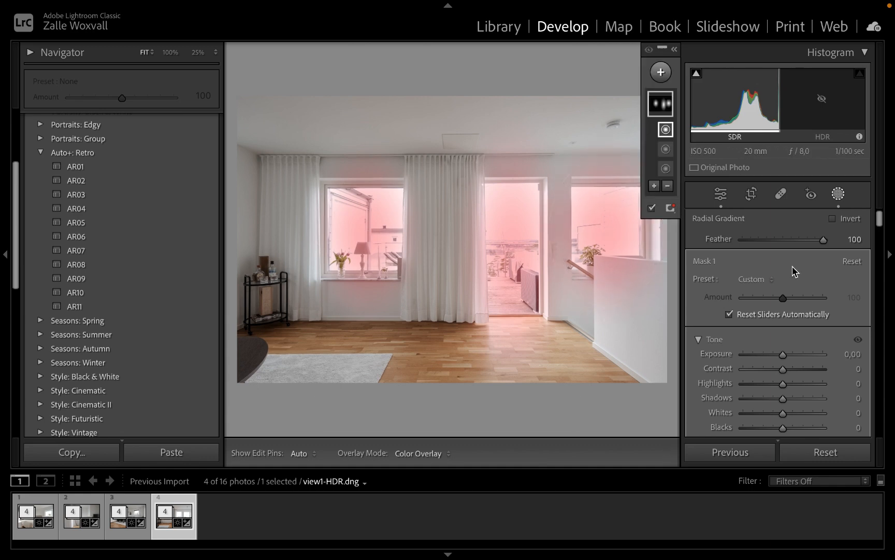
Set the window mask's Exposure to -2,34 and Highlights to -40.
{"action": "scroll", "coordinate": [787, 306], "scroll_direction": "down", "scroll_amount": 2}
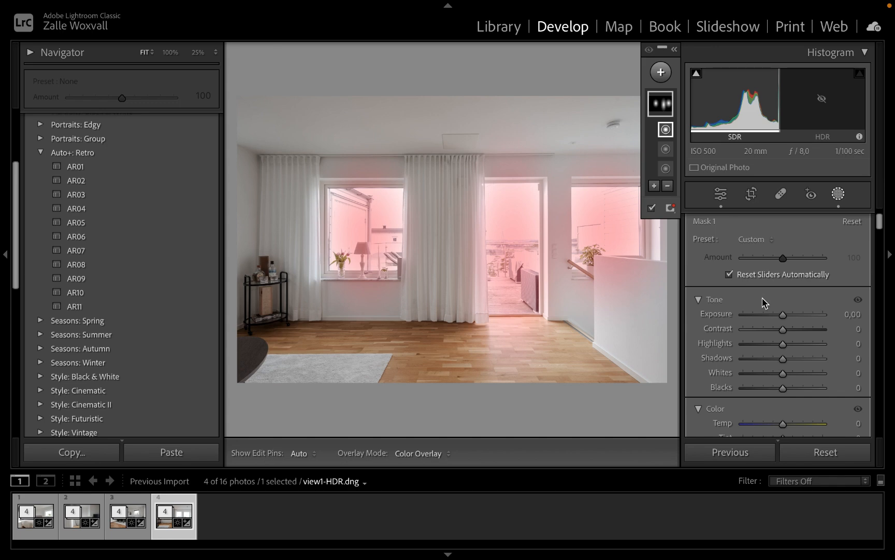
{"action": "scroll", "coordinate": [766, 297], "scroll_direction": "down", "scroll_amount": 1}
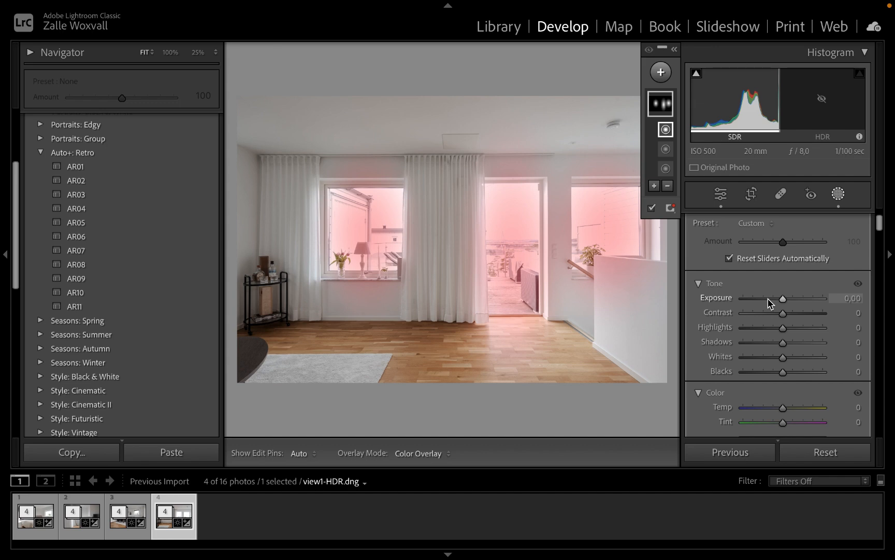
{"action": "left_click_drag", "start_coordinate": [783, 299], "coordinate": [760, 299]}
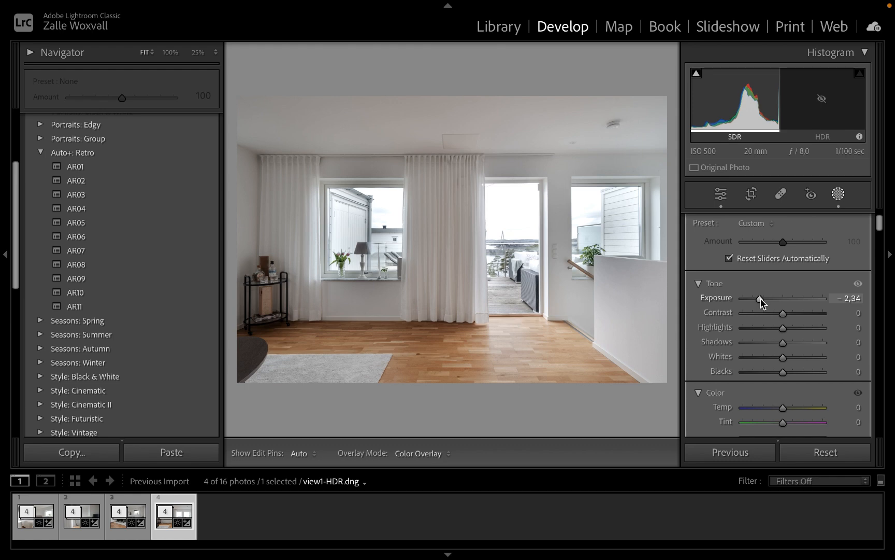
{"action": "left_click_drag", "start_coordinate": [760, 299], "coordinate": [761, 299]}
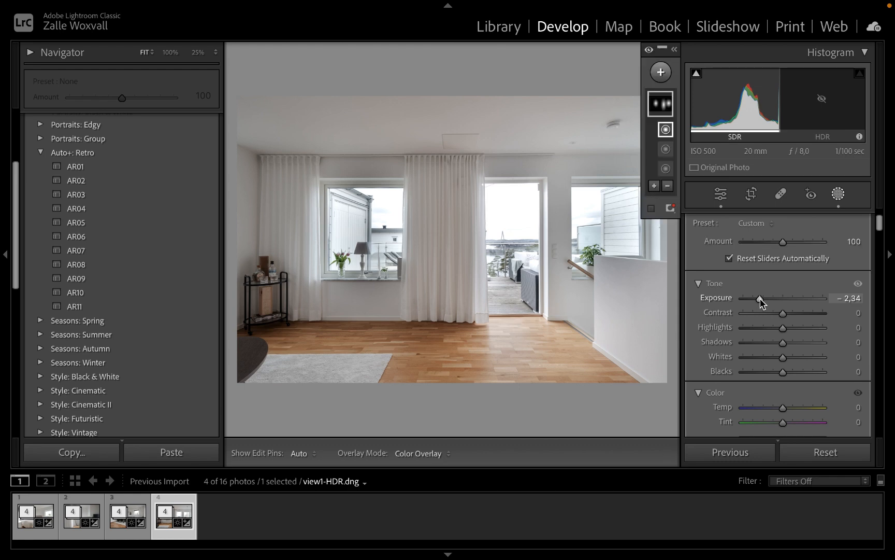
{"action": "mouse_move", "coordinate": [783, 332]}
{"action": "left_mouse_down"}
{"action": "mouse_move", "coordinate": [743, 331]}
{"action": "mouse_move", "coordinate": [766, 328]}
{"action": "left_mouse_up"}
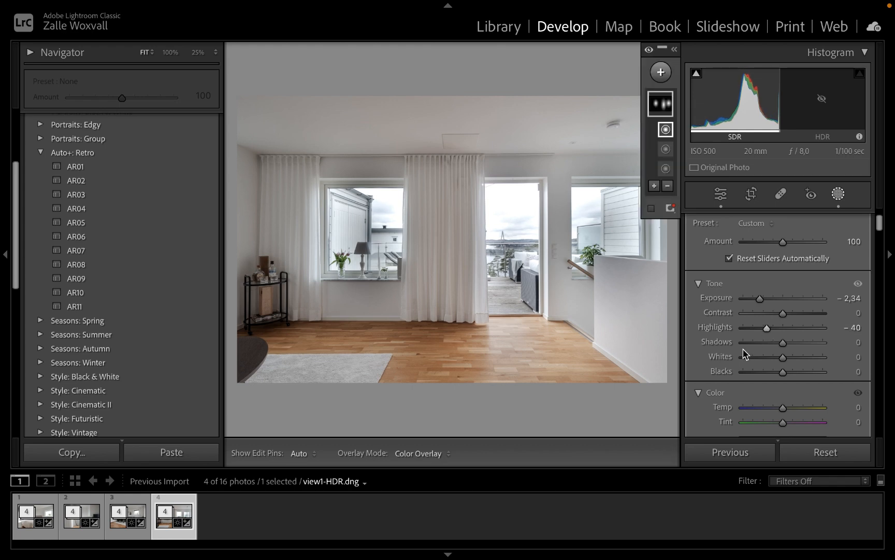
Add a size 5,0 brush with Flow 29 to the window mask and paint over the views through the balcony door and the stair window.
{"action": "scroll", "coordinate": [764, 329], "scroll_direction": "up", "scroll_amount": 3}
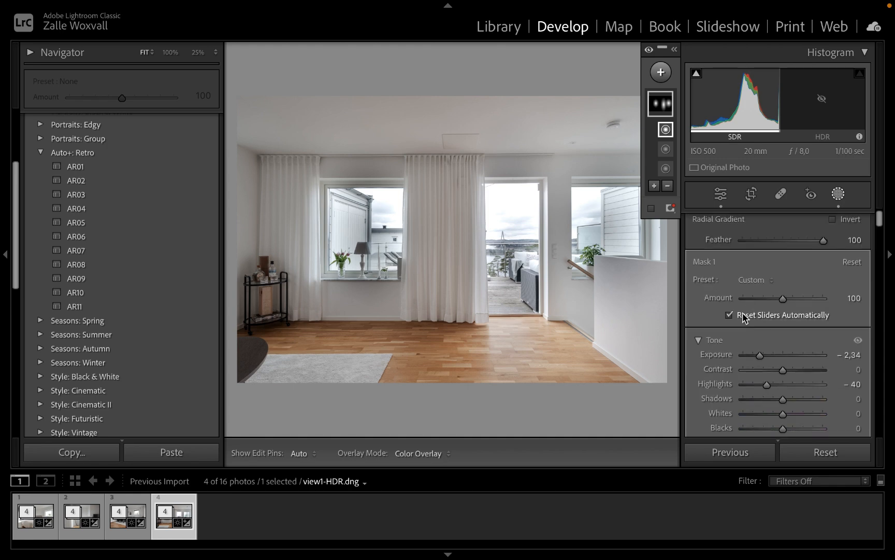
{"action": "mouse_move", "coordinate": [666, 105]}
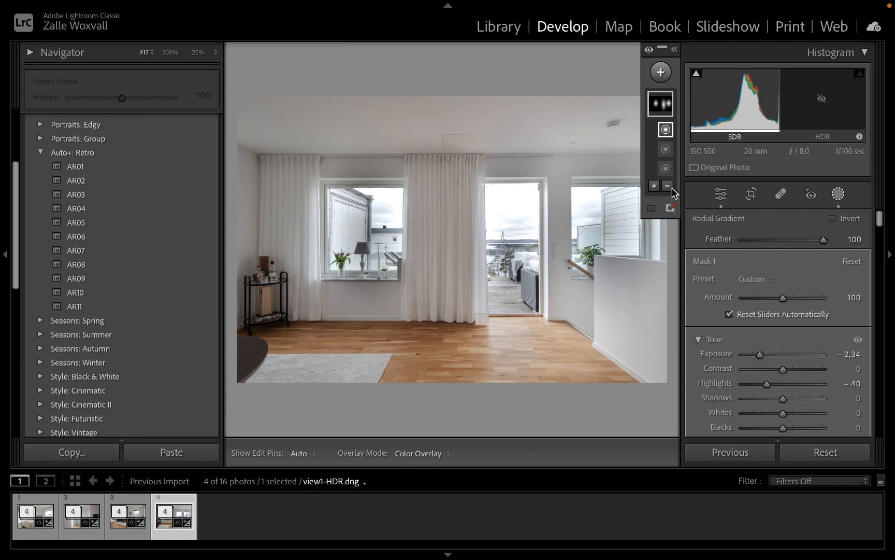
{"action": "left_click", "coordinate": [655, 186]}
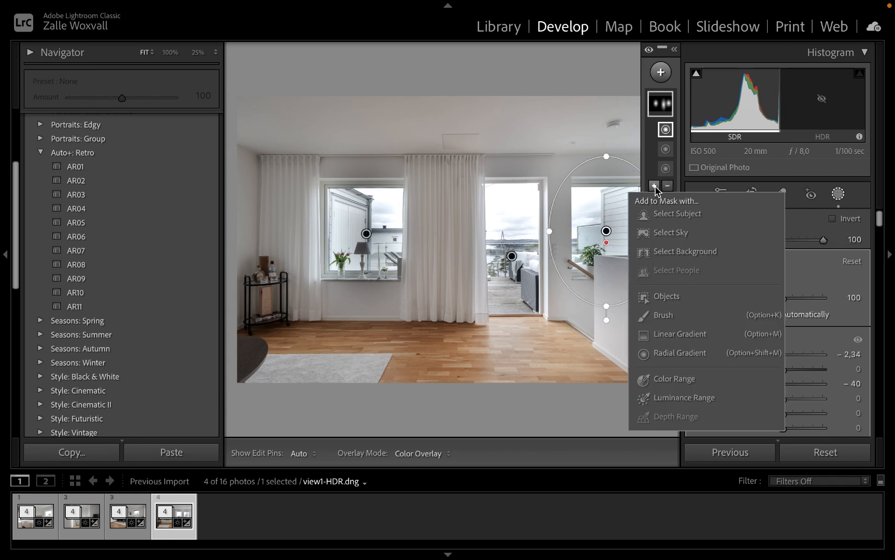
{"action": "left_click", "coordinate": [664, 315]}
{"action": "scroll", "coordinate": [512, 210], "scroll_direction": "down", "scroll_amount": 6}
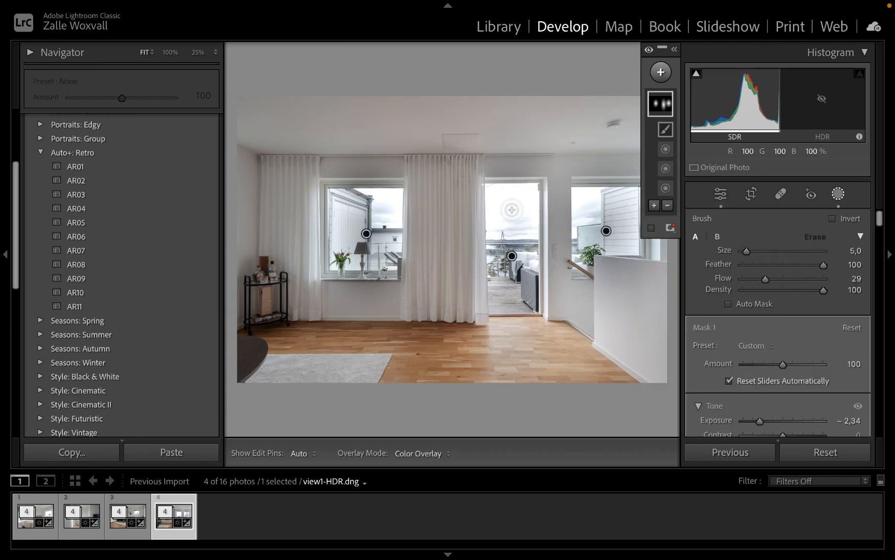
{"action": "mouse_move", "coordinate": [526, 206]}
{"action": "left_mouse_down"}
{"action": "mouse_move", "coordinate": [528, 219]}
{"action": "mouse_move", "coordinate": [526, 203]}
{"action": "mouse_move", "coordinate": [491, 191]}
{"action": "mouse_move", "coordinate": [519, 191]}
{"action": "mouse_move", "coordinate": [499, 191]}
{"action": "mouse_move", "coordinate": [519, 214]}
{"action": "mouse_move", "coordinate": [488, 190]}
{"action": "mouse_move", "coordinate": [492, 260]}
{"action": "mouse_move", "coordinate": [496, 227]}
{"action": "mouse_move", "coordinate": [486, 187]}
{"action": "mouse_move", "coordinate": [505, 199]}
{"action": "left_mouse_up"}
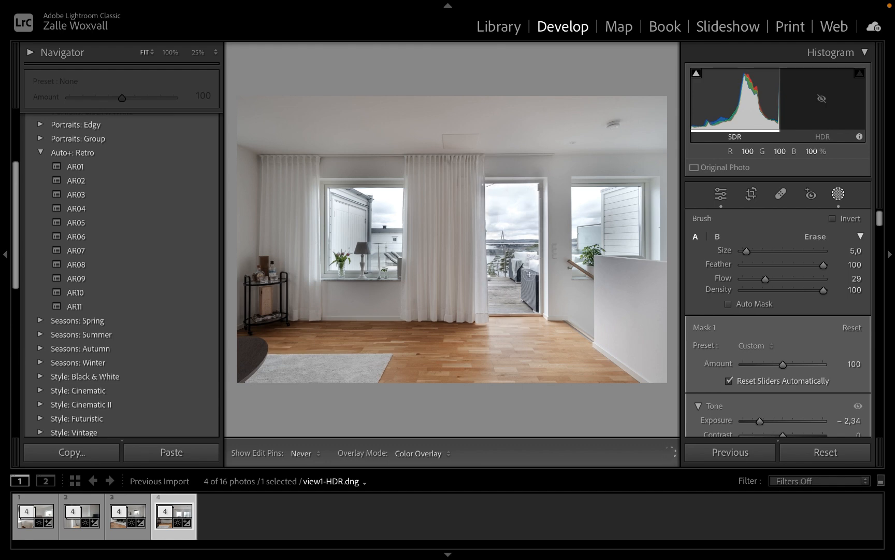
{"action": "left_click_drag", "start_coordinate": [529, 274], "coordinate": [528, 224]}
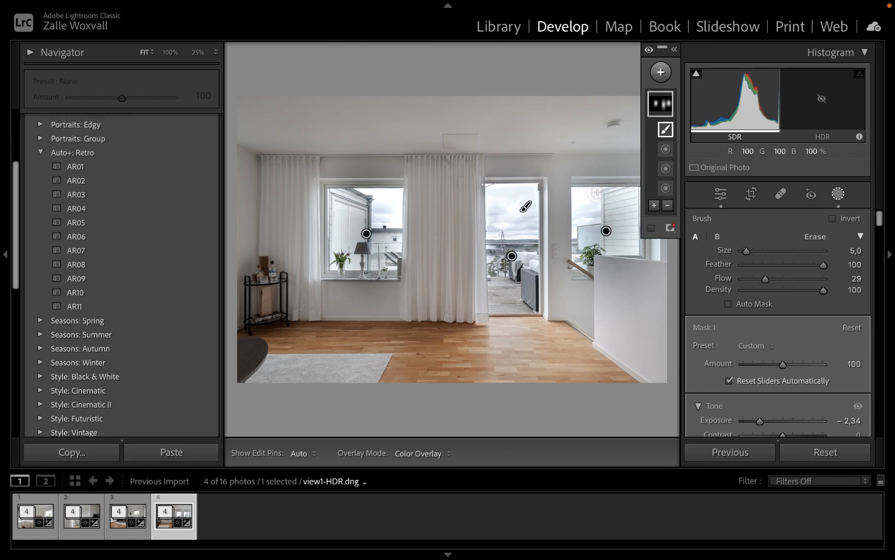
{"action": "mouse_move", "coordinate": [597, 193]}
{"action": "left_mouse_down"}
{"action": "mouse_move", "coordinate": [620, 197]}
{"action": "mouse_move", "coordinate": [573, 191]}
{"action": "left_mouse_up"}
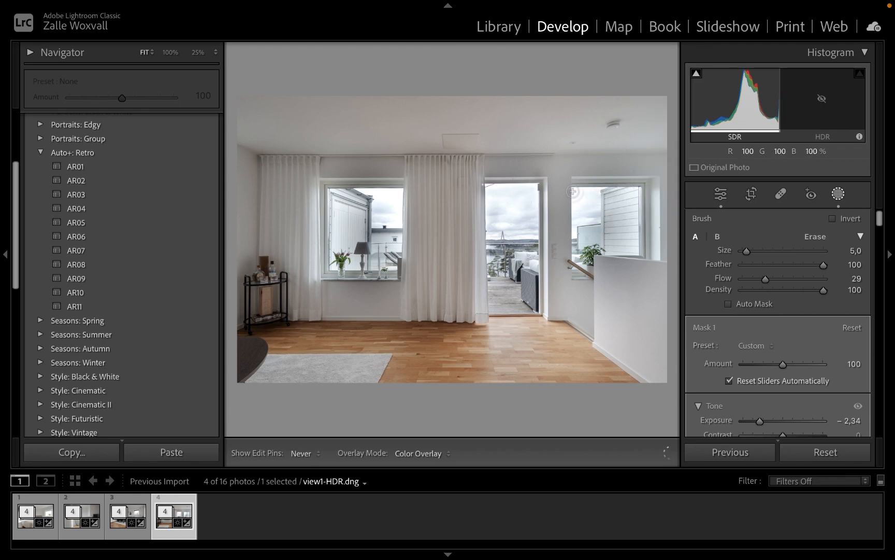
{"action": "mouse_move", "coordinate": [576, 252]}
{"action": "left_mouse_down"}
{"action": "mouse_move", "coordinate": [579, 196]}
{"action": "mouse_move", "coordinate": [619, 190]}
{"action": "mouse_move", "coordinate": [594, 187]}
{"action": "mouse_move", "coordinate": [586, 227]}
{"action": "mouse_move", "coordinate": [636, 228]}
{"action": "mouse_move", "coordinate": [637, 208]}
{"action": "mouse_move", "coordinate": [597, 190]}
{"action": "mouse_move", "coordinate": [585, 232]}
{"action": "left_mouse_up"}
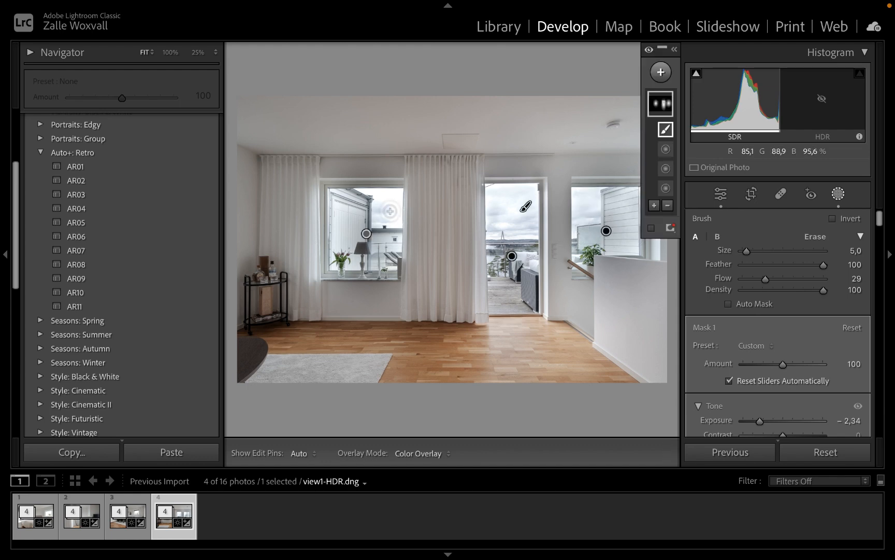
Brush over the view through the left window, undo the last stroke, and return to the global edit settings.
{"action": "key", "text": "h"}
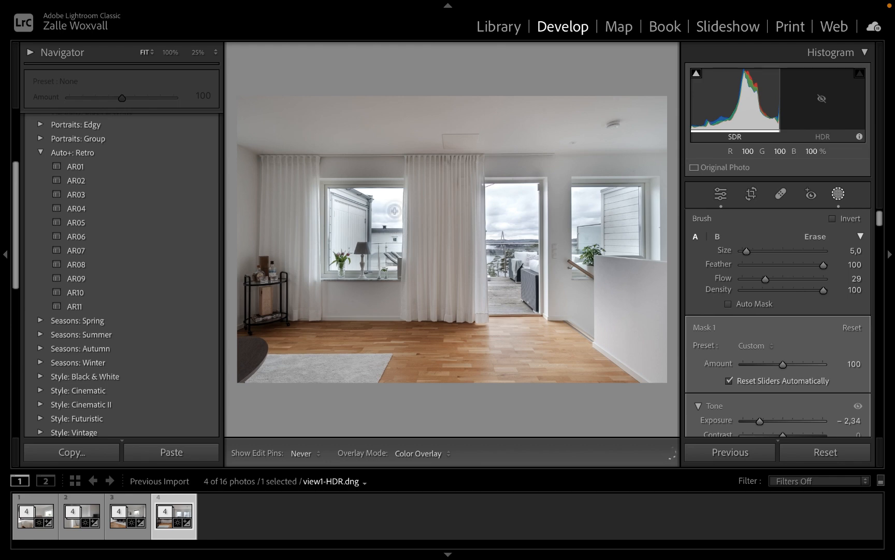
{"action": "mouse_move", "coordinate": [394, 211]}
{"action": "left_mouse_down"}
{"action": "mouse_move", "coordinate": [396, 233]}
{"action": "mouse_move", "coordinate": [397, 202]}
{"action": "mouse_move", "coordinate": [396, 233]}
{"action": "mouse_move", "coordinate": [400, 193]}
{"action": "mouse_move", "coordinate": [398, 208]}
{"action": "mouse_move", "coordinate": [394, 192]}
{"action": "mouse_move", "coordinate": [369, 188]}
{"action": "mouse_move", "coordinate": [413, 193]}
{"action": "mouse_move", "coordinate": [336, 189]}
{"action": "mouse_move", "coordinate": [346, 227]}
{"action": "left_mouse_up"}
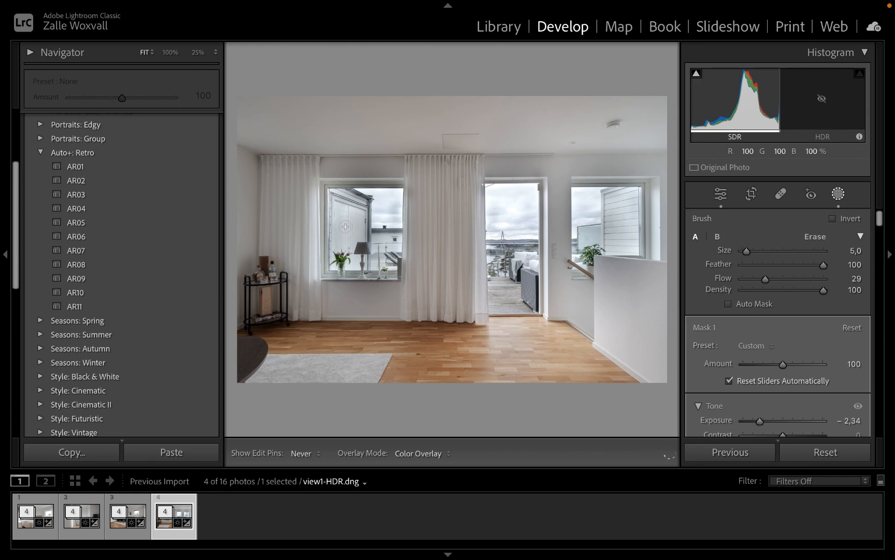
{"action": "key", "text": "h"}
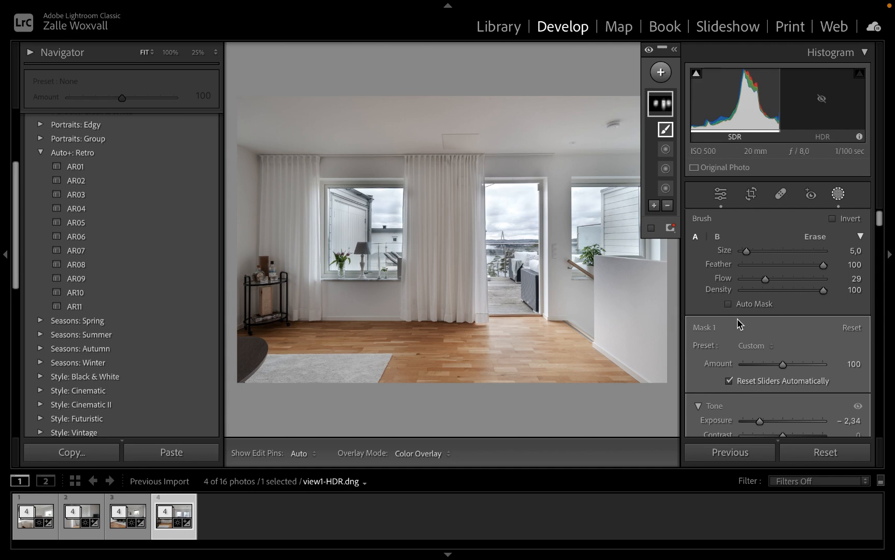
{"action": "key", "text": "ctrl+z"}
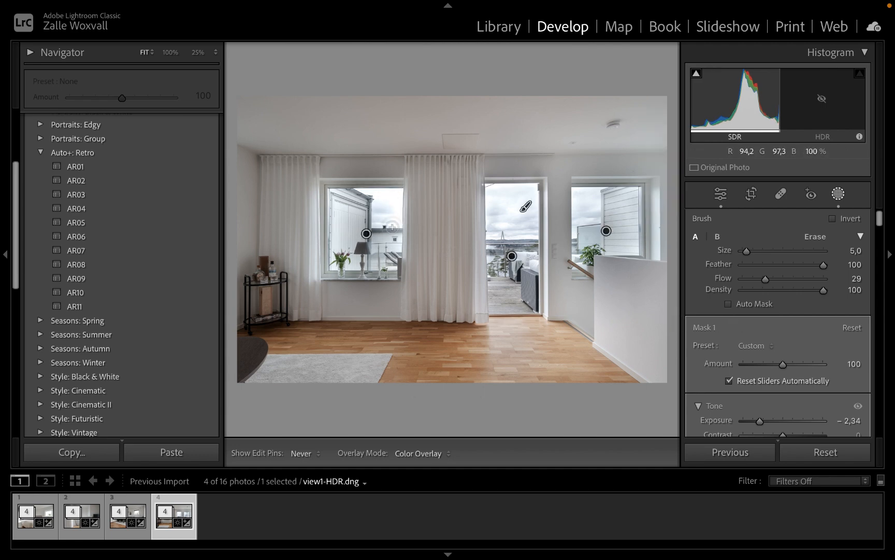
{"action": "key", "text": "h"}
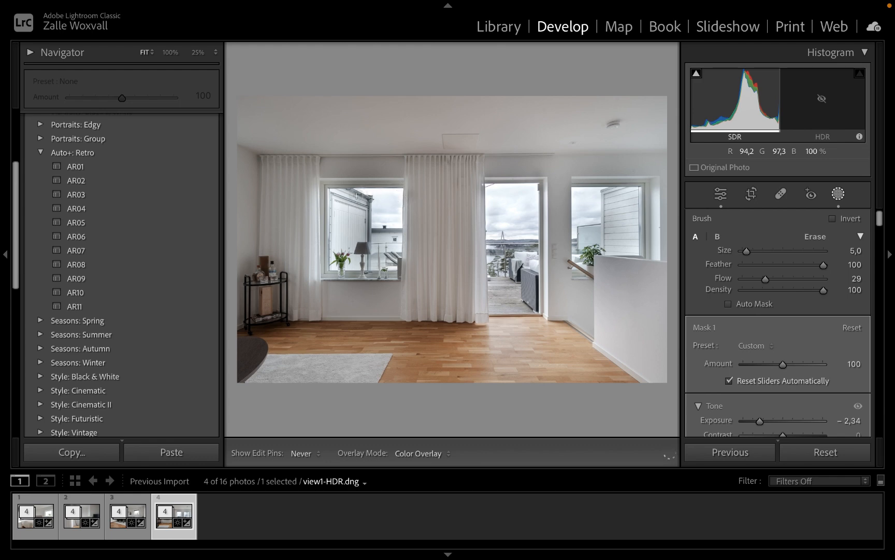
{"action": "key", "text": "h"}
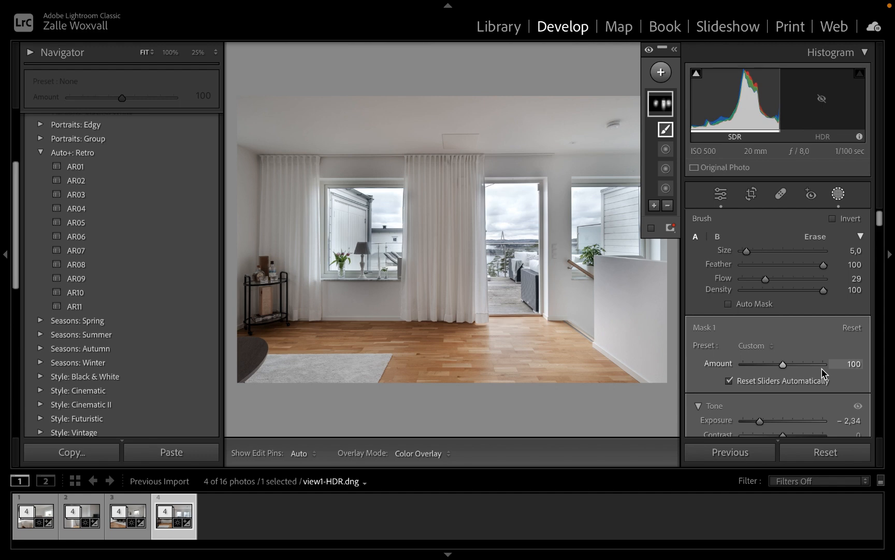
{"action": "left_click", "coordinate": [720, 194]}
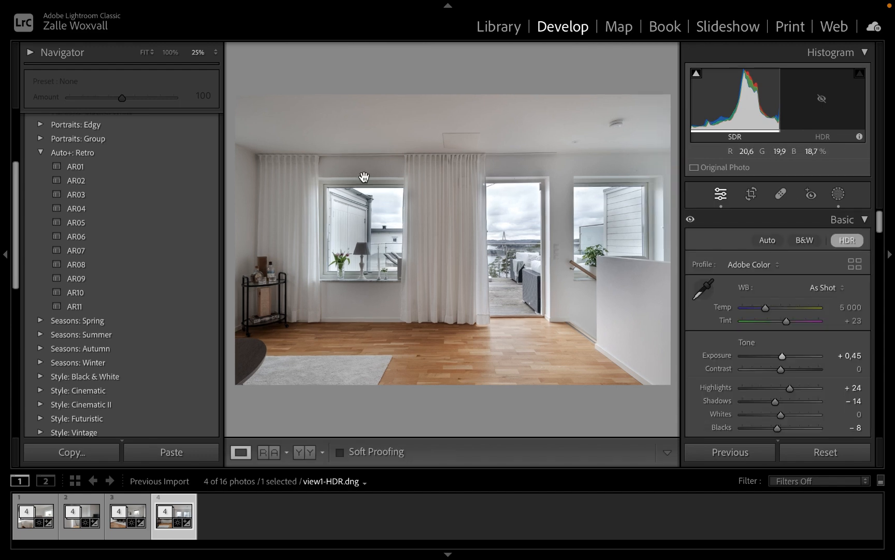
Subtract the wall and curtain around the left window and the wall beside the balcony door from Mask 1 with a size 5,0 brush at Flow 12.
{"action": "left_click", "coordinate": [364, 178]}
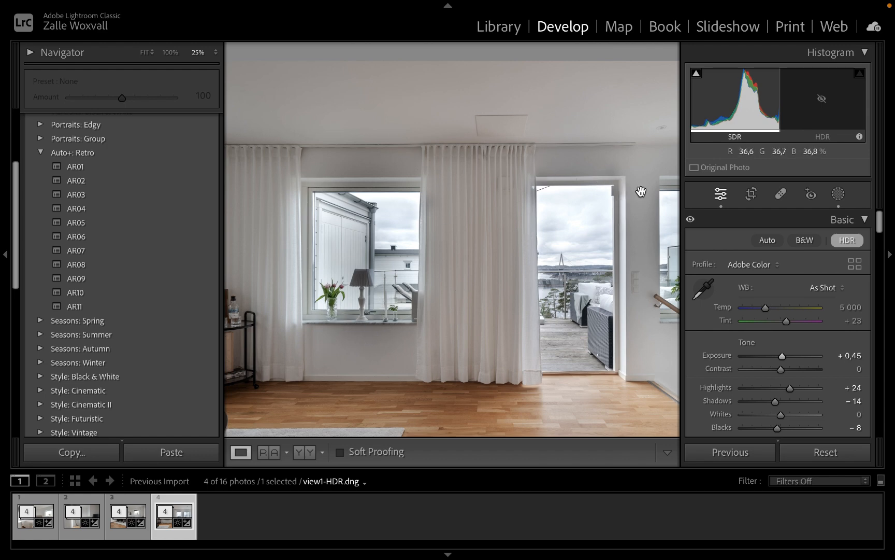
{"action": "left_click_drag", "start_coordinate": [646, 169], "coordinate": [613, 173]}
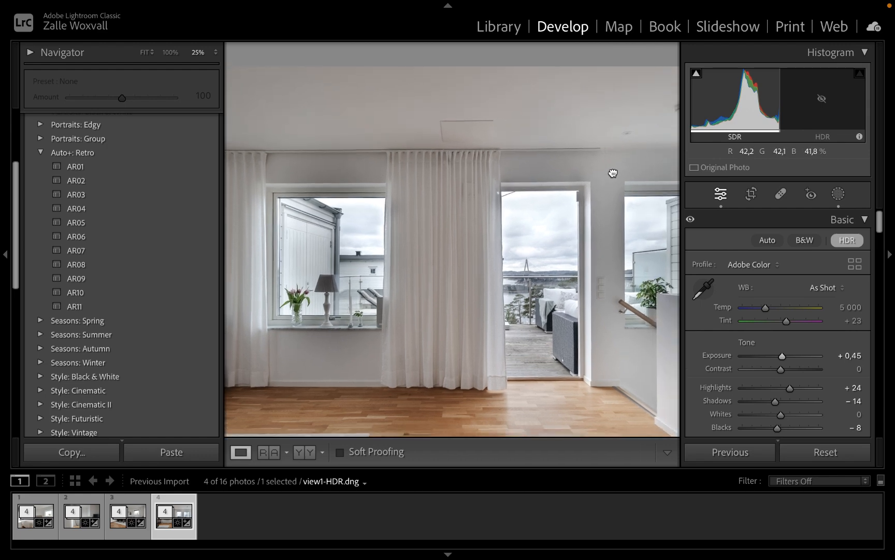
{"action": "left_click", "coordinate": [838, 195]}
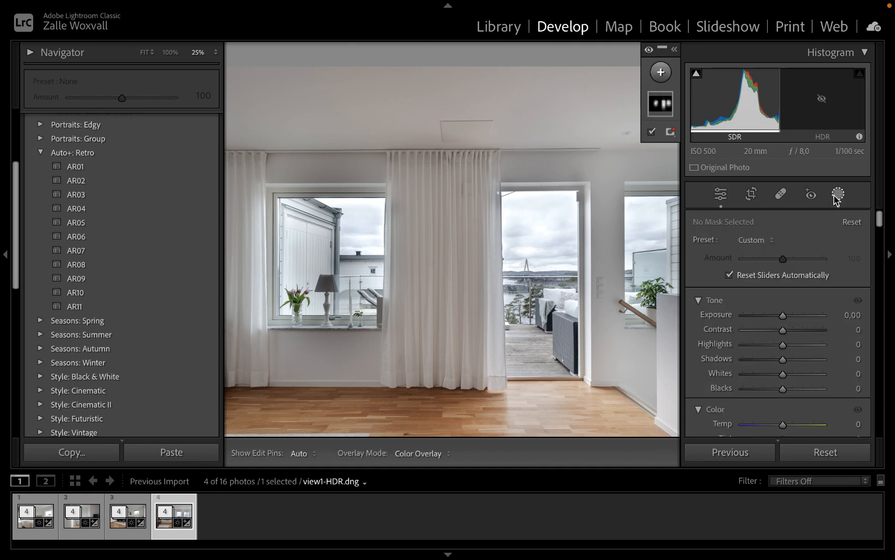
{"action": "left_click", "coordinate": [664, 106]}
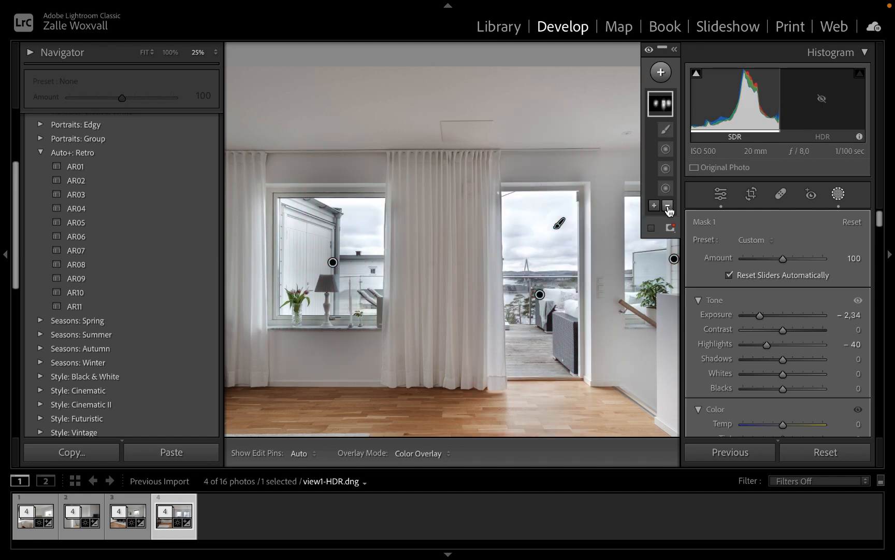
{"action": "left_click", "coordinate": [668, 206]}
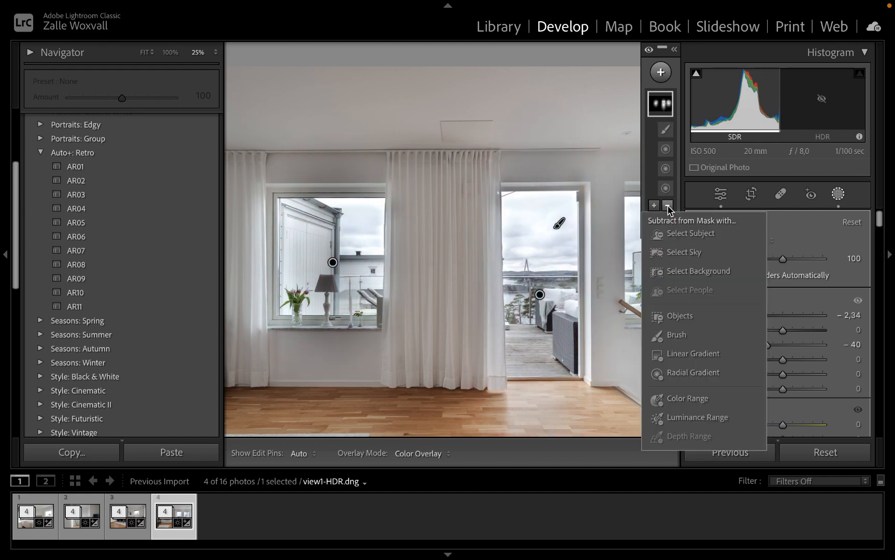
{"action": "left_click", "coordinate": [675, 338]}
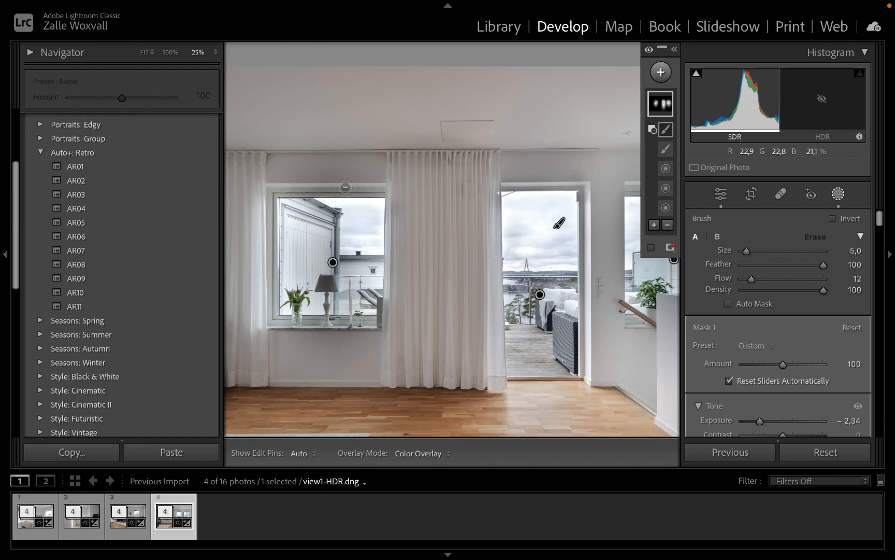
{"action": "key", "text": "h"}
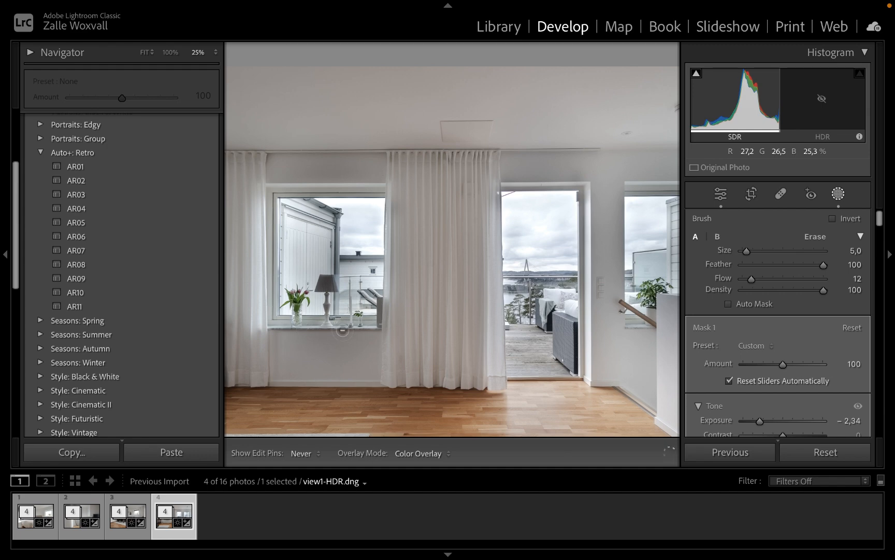
{"action": "key", "text": "h"}
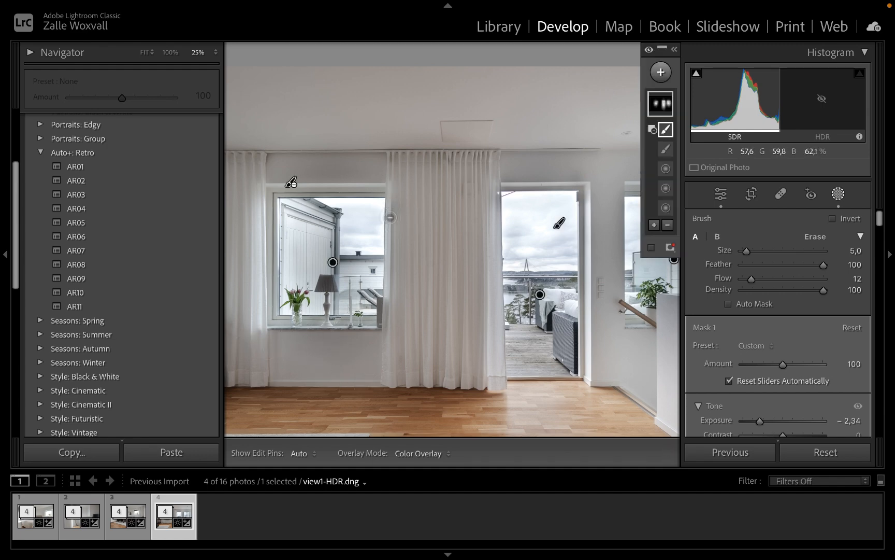
{"action": "key", "text": "h"}
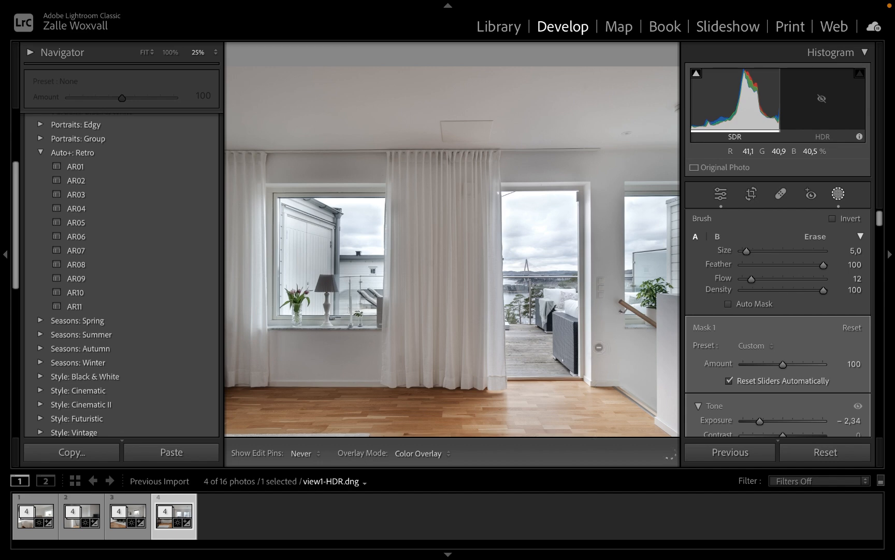
{"action": "key", "text": "h"}
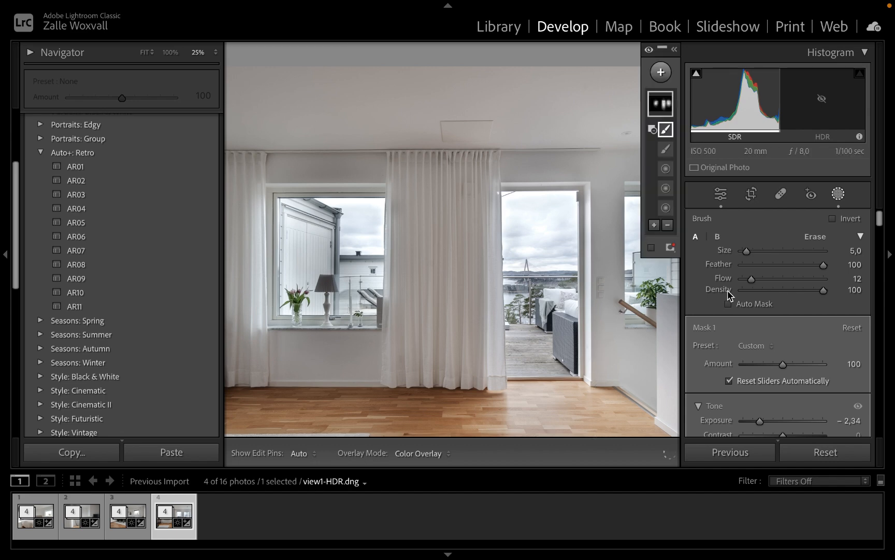
Subtract the upper part of the white half wall below the stair window from Mask 1 with a size 5,0 brush at Flow 12.
{"action": "left_click", "coordinate": [721, 194]}
{"action": "left_click_drag", "start_coordinate": [625, 249], "coordinate": [420, 238]}
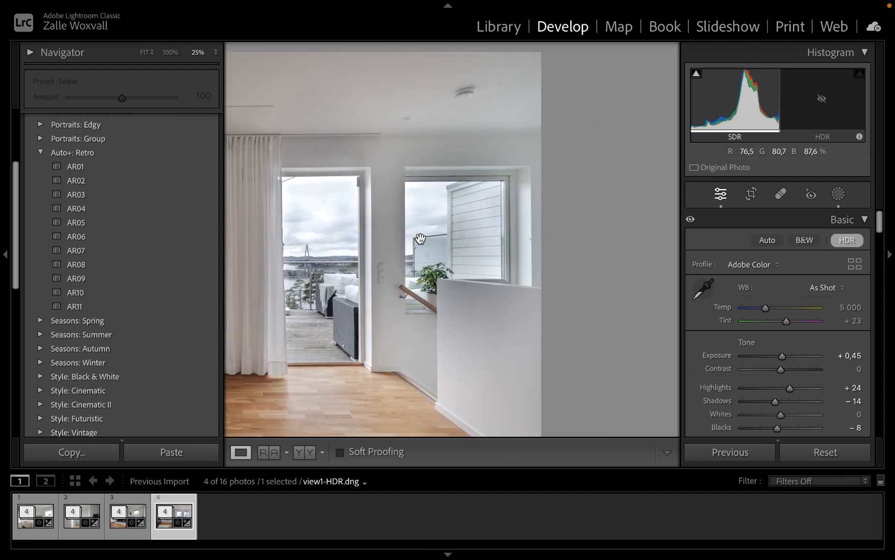
{"action": "left_click", "coordinate": [456, 300]}
{"action": "left_click_drag", "start_coordinate": [456, 299], "coordinate": [471, 254]}
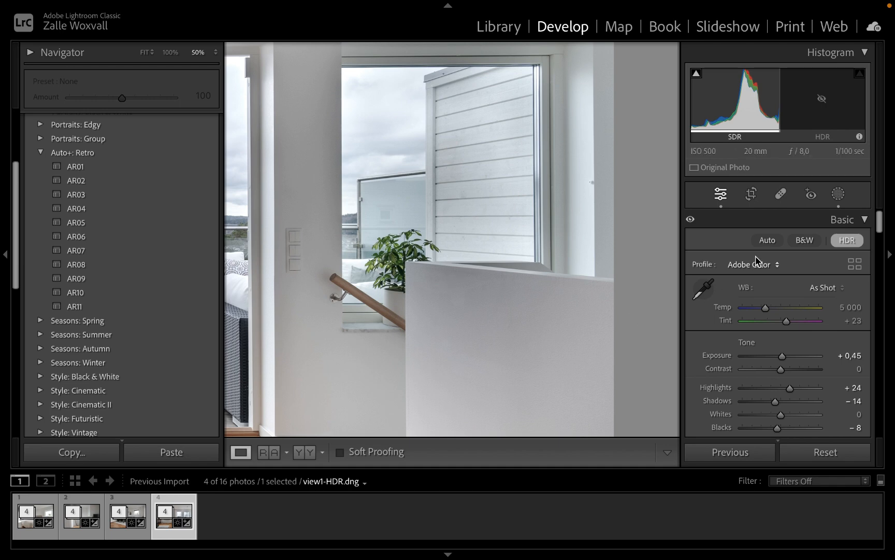
{"action": "left_click", "coordinate": [839, 194]}
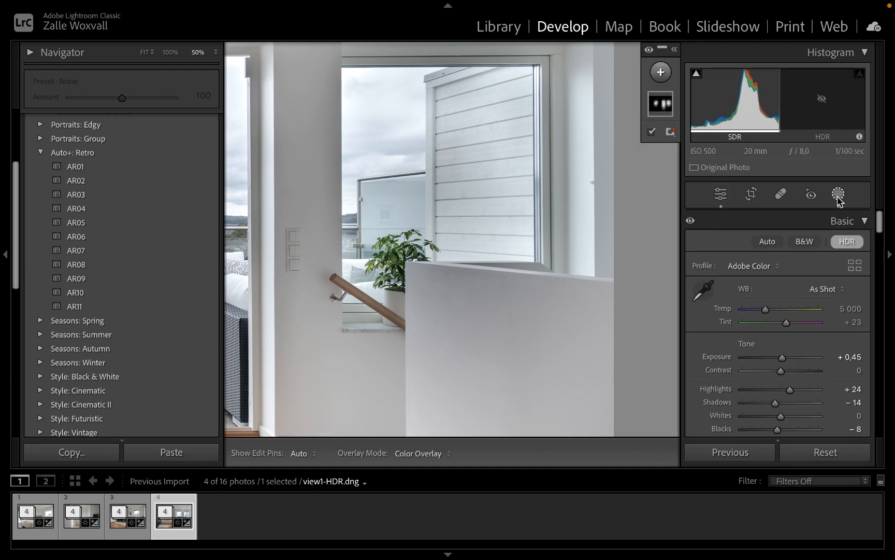
{"action": "left_click", "coordinate": [666, 107]}
{"action": "left_click", "coordinate": [667, 224]}
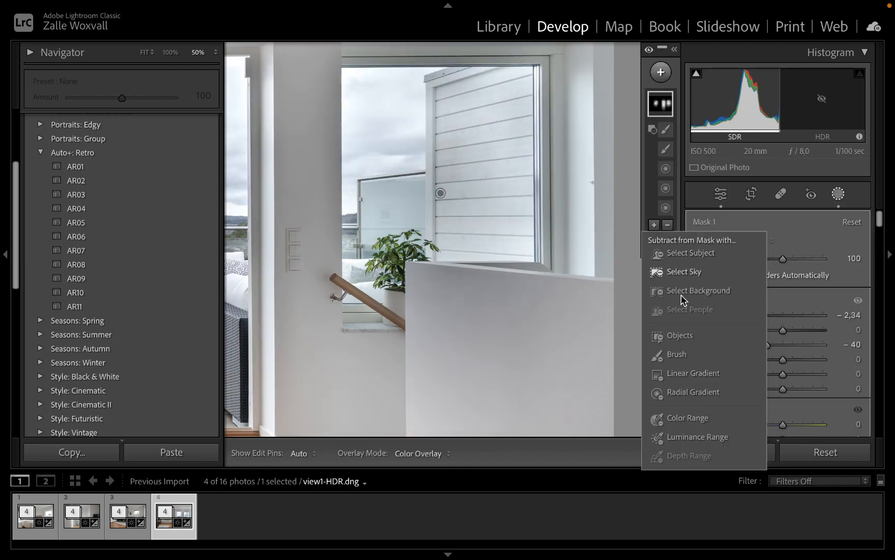
{"action": "left_click", "coordinate": [676, 354]}
{"action": "left_click_drag", "start_coordinate": [521, 285], "coordinate": [493, 280]}
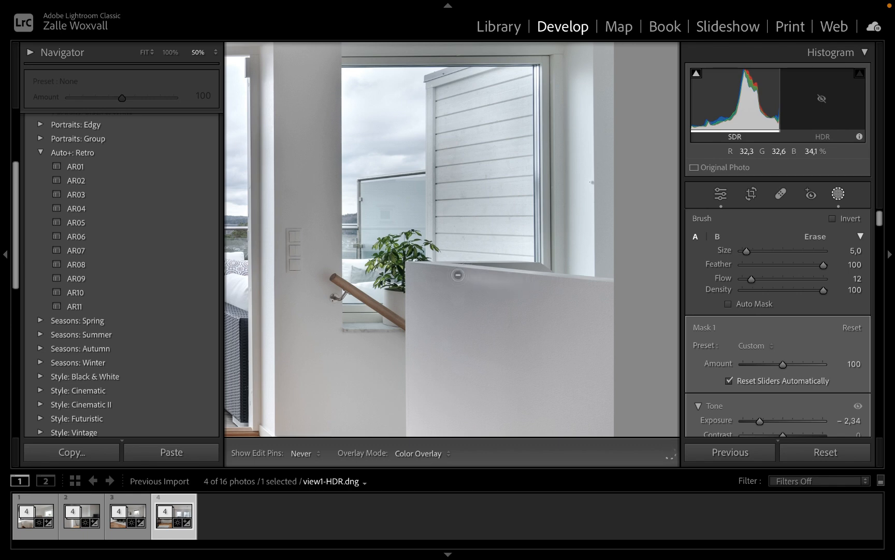
{"action": "mouse_move", "coordinate": [500, 290]}
{"action": "left_mouse_down"}
{"action": "mouse_move", "coordinate": [443, 274]}
{"action": "mouse_move", "coordinate": [513, 286]}
{"action": "mouse_move", "coordinate": [434, 271]}
{"action": "mouse_move", "coordinate": [479, 286]}
{"action": "left_mouse_up"}
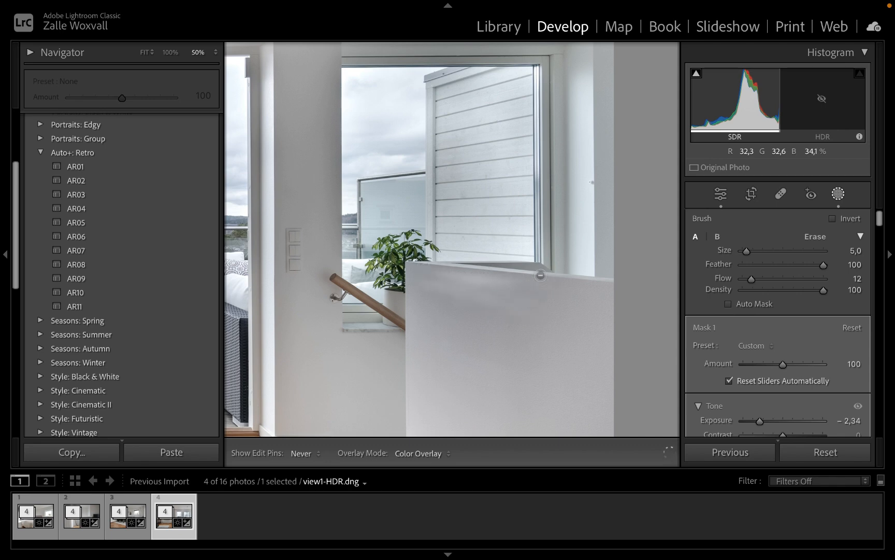
{"action": "mouse_move", "coordinate": [524, 270]}
{"action": "left_mouse_down"}
{"action": "mouse_move", "coordinate": [512, 260]}
{"action": "mouse_move", "coordinate": [467, 275]}
{"action": "left_mouse_up"}
{"action": "mouse_move", "coordinate": [529, 271]}
{"action": "left_mouse_down"}
{"action": "mouse_move", "coordinate": [471, 272]}
{"action": "mouse_move", "coordinate": [506, 261]}
{"action": "mouse_move", "coordinate": [533, 272]}
{"action": "left_mouse_up"}
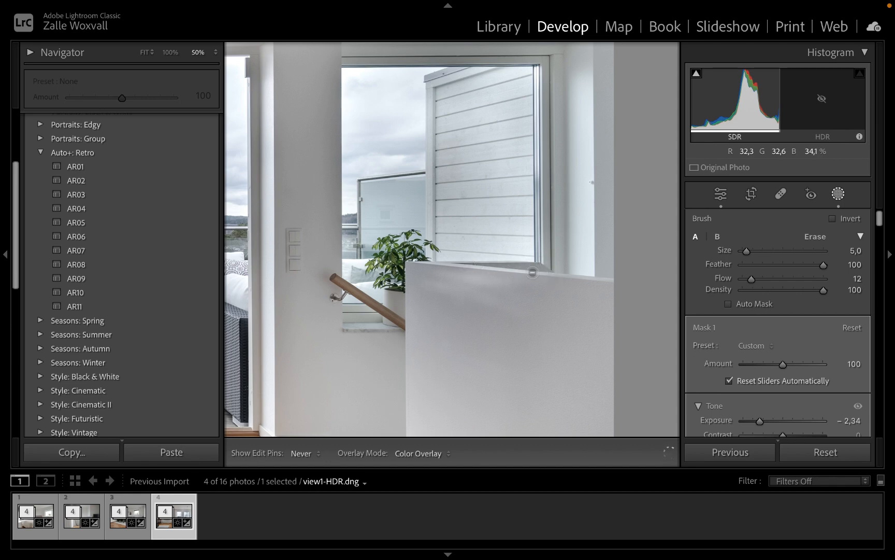
{"action": "left_click_drag", "start_coordinate": [476, 330], "coordinate": [501, 316]}
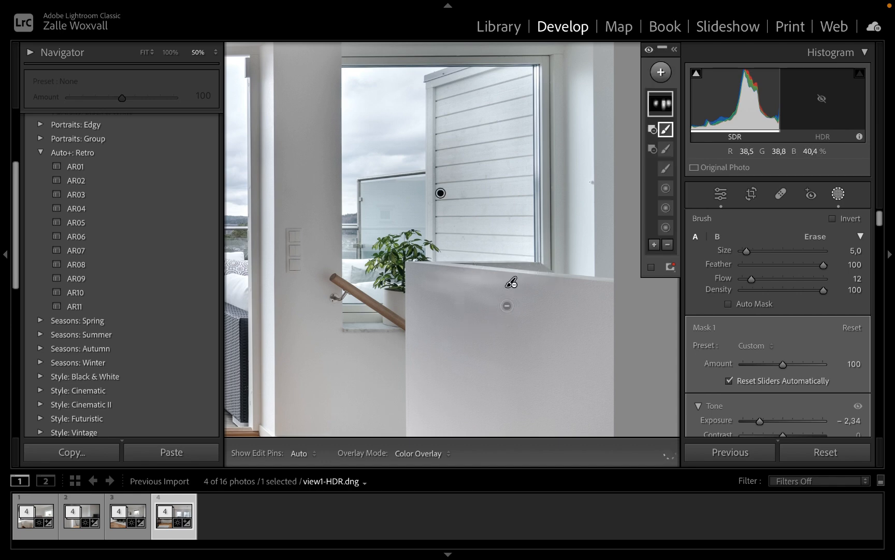
Enlarge the subtracting brush to size 26,0 and brush evenly over the face of the white half wall.
{"action": "scroll", "coordinate": [506, 309], "scroll_direction": "up", "scroll_amount": 2}
{"action": "scroll", "coordinate": [506, 312], "scroll_direction": "up", "scroll_amount": 5}
{"action": "mouse_move", "coordinate": [531, 317]}
{"action": "left_mouse_down"}
{"action": "mouse_move", "coordinate": [556, 330]}
{"action": "mouse_move", "coordinate": [500, 307]}
{"action": "left_mouse_up"}
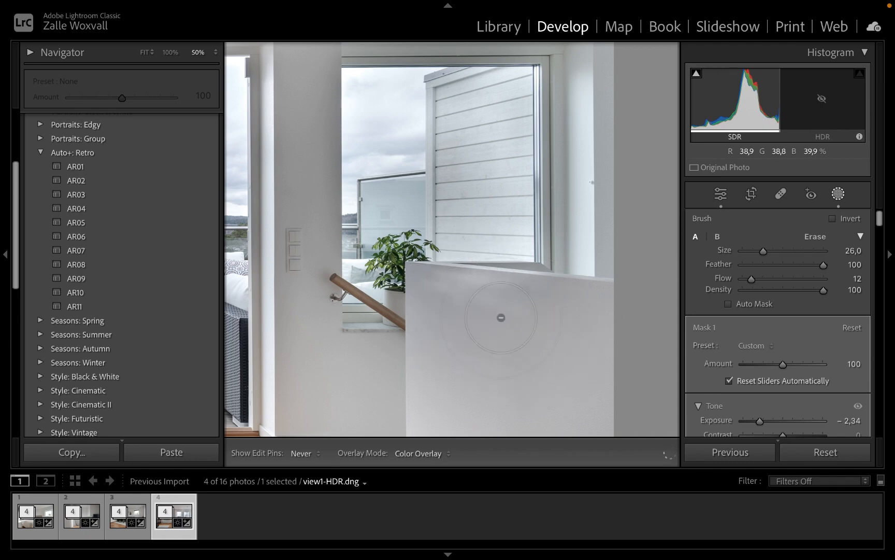
{"action": "mouse_move", "coordinate": [515, 300]}
{"action": "left_mouse_down"}
{"action": "mouse_move", "coordinate": [469, 294]}
{"action": "mouse_move", "coordinate": [534, 314]}
{"action": "mouse_move", "coordinate": [540, 307]}
{"action": "mouse_move", "coordinate": [476, 277]}
{"action": "mouse_move", "coordinate": [465, 287]}
{"action": "mouse_move", "coordinate": [485, 323]}
{"action": "mouse_move", "coordinate": [423, 297]}
{"action": "mouse_move", "coordinate": [423, 273]}
{"action": "mouse_move", "coordinate": [435, 298]}
{"action": "mouse_move", "coordinate": [487, 335]}
{"action": "mouse_move", "coordinate": [408, 257]}
{"action": "mouse_move", "coordinate": [500, 305]}
{"action": "mouse_move", "coordinate": [419, 279]}
{"action": "mouse_move", "coordinate": [482, 304]}
{"action": "mouse_move", "coordinate": [426, 264]}
{"action": "mouse_move", "coordinate": [483, 266]}
{"action": "mouse_move", "coordinate": [545, 315]}
{"action": "mouse_move", "coordinate": [445, 273]}
{"action": "mouse_move", "coordinate": [508, 292]}
{"action": "mouse_move", "coordinate": [406, 280]}
{"action": "mouse_move", "coordinate": [521, 297]}
{"action": "mouse_move", "coordinate": [463, 267]}
{"action": "mouse_move", "coordinate": [473, 265]}
{"action": "mouse_move", "coordinate": [547, 282]}
{"action": "mouse_move", "coordinate": [515, 286]}
{"action": "left_mouse_up"}
Reduce the subtracting brush to size 9,0 and brush along the half wall's top edge and the wall between balcony door and stair window.
{"action": "scroll", "coordinate": [516, 284], "scroll_direction": "down", "scroll_amount": 3}
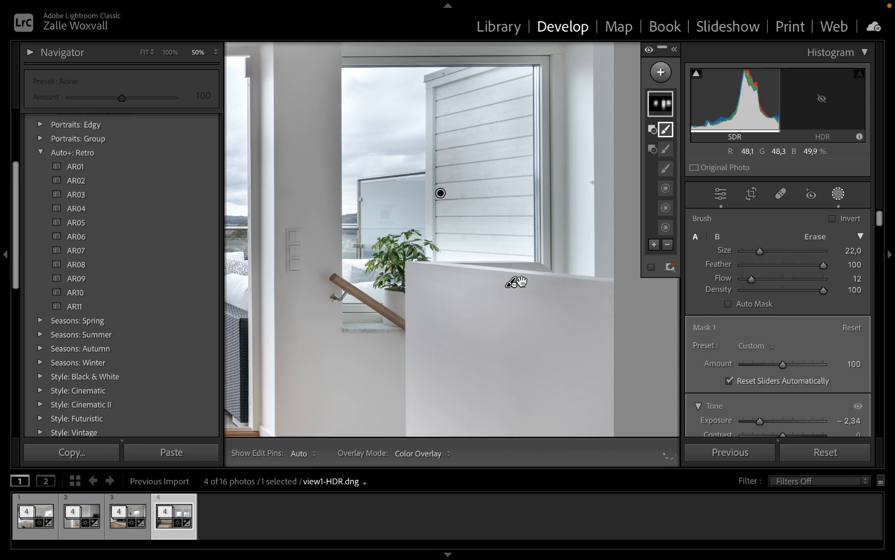
{"action": "scroll", "coordinate": [512, 283], "scroll_direction": "down", "scroll_amount": 2}
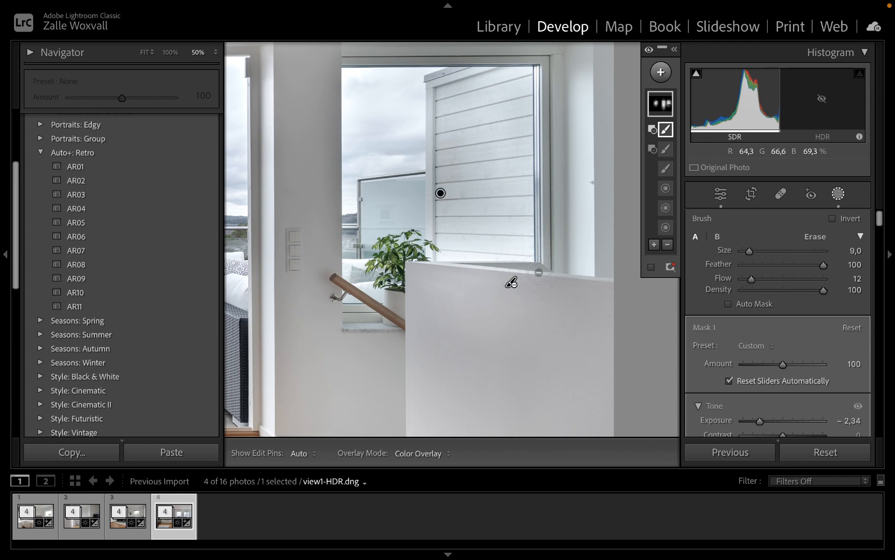
{"action": "key", "text": "h"}
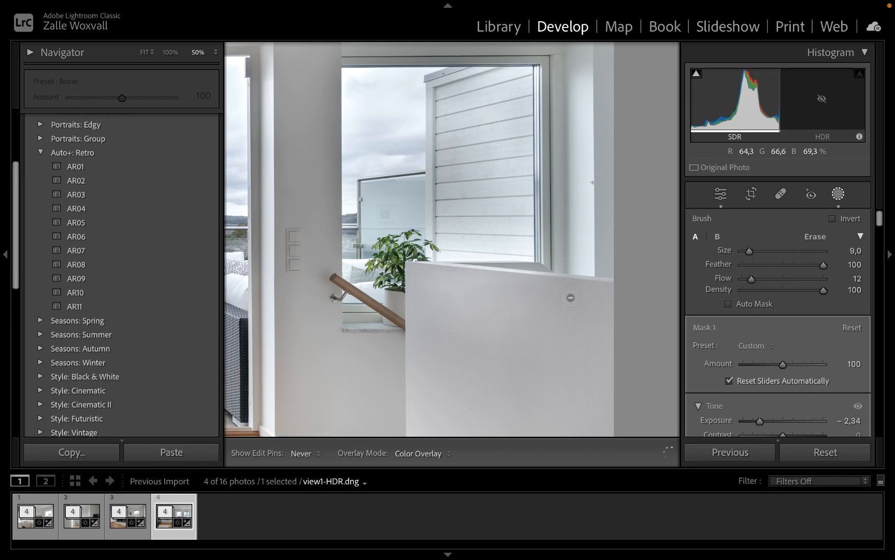
{"action": "key", "text": "h"}
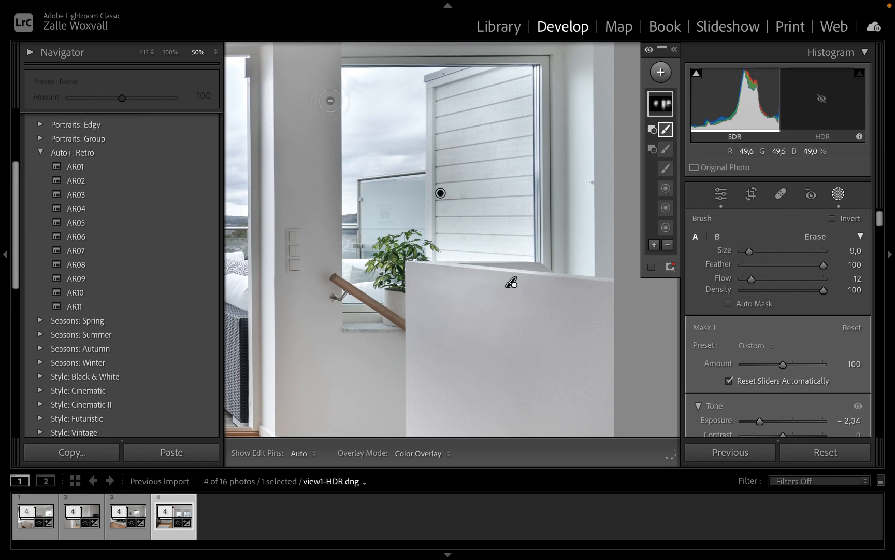
{"action": "key", "text": "h"}
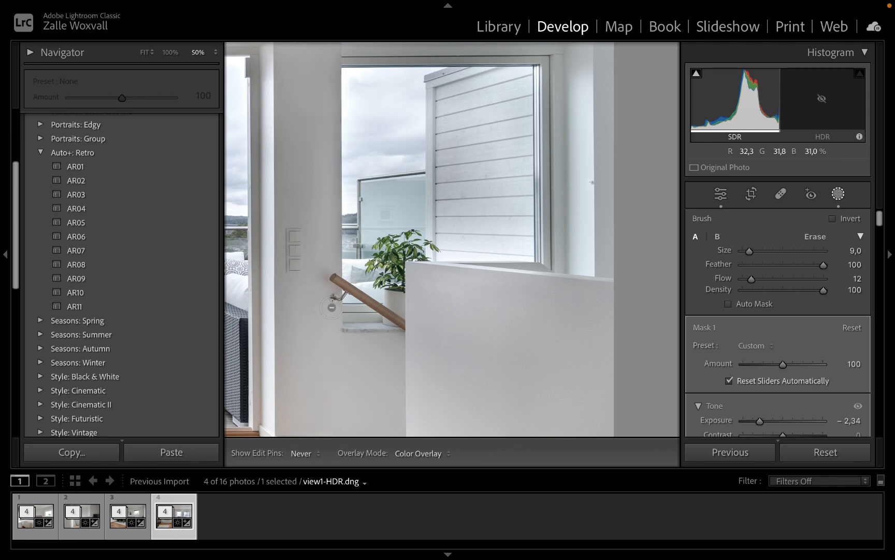
{"action": "key", "text": "h"}
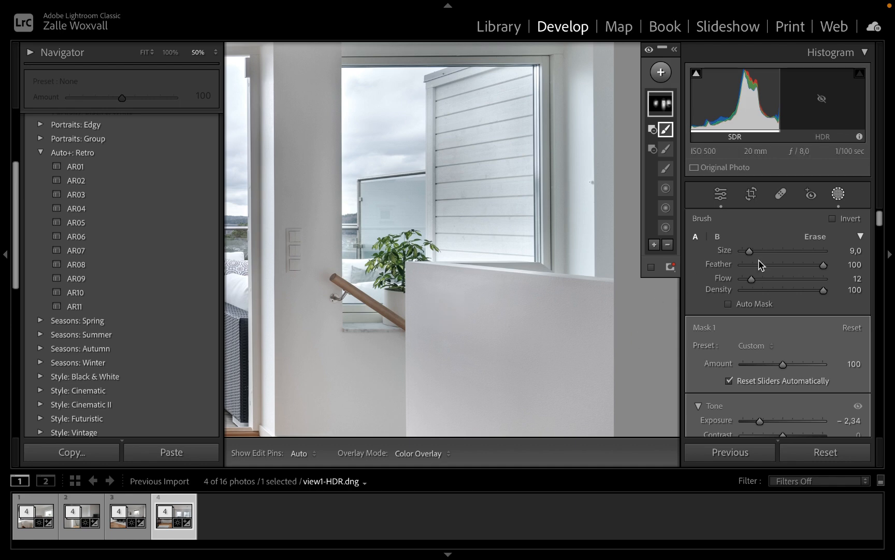
Subtract the wall around the stair window from Mask 1 with a new size 10,0 brush and return to the global edit settings.
{"action": "left_click", "coordinate": [833, 197]}
{"action": "left_click_drag", "start_coordinate": [500, 168], "coordinate": [460, 230]}
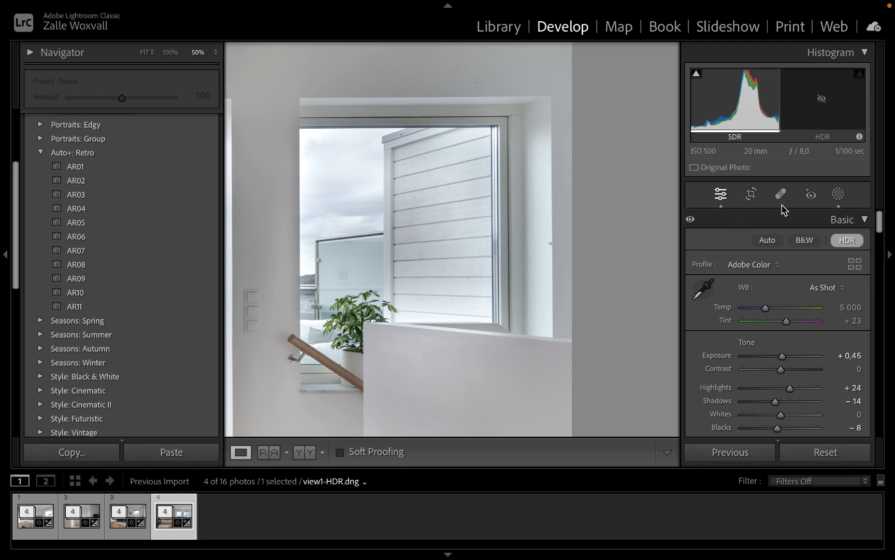
{"action": "left_click", "coordinate": [838, 195]}
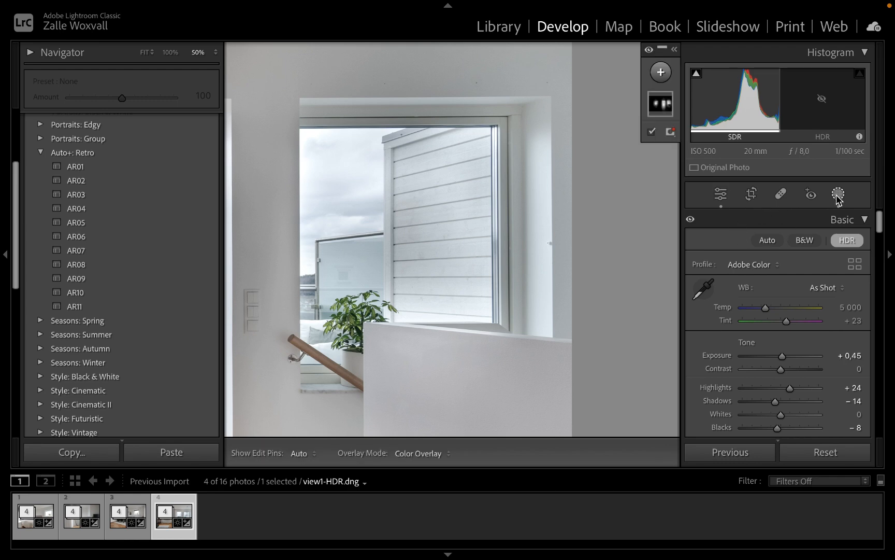
{"action": "left_click", "coordinate": [673, 107]}
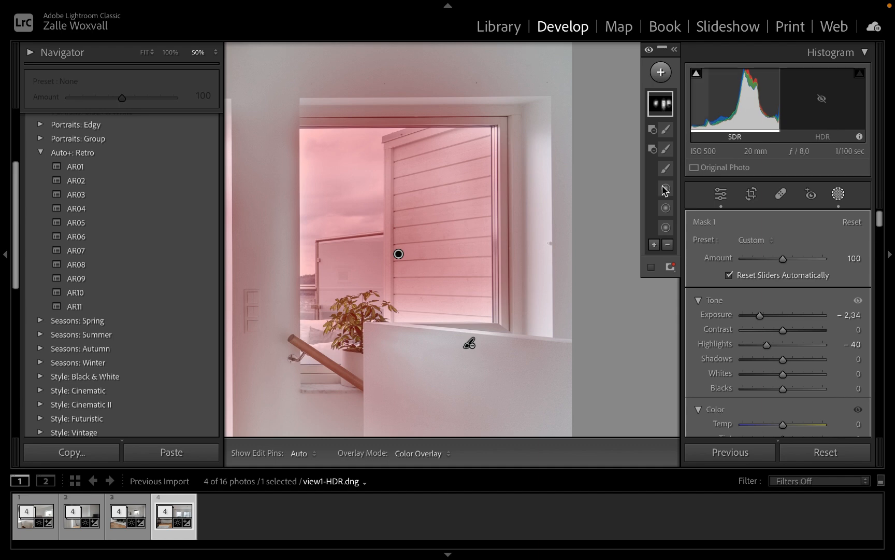
{"action": "left_click", "coordinate": [669, 245]}
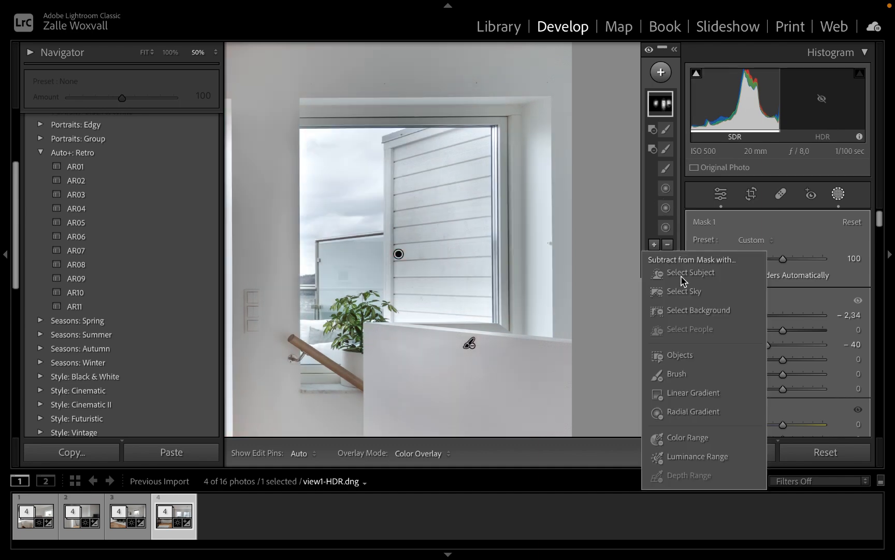
{"action": "left_click", "coordinate": [682, 372]}
{"action": "key", "text": "h"}
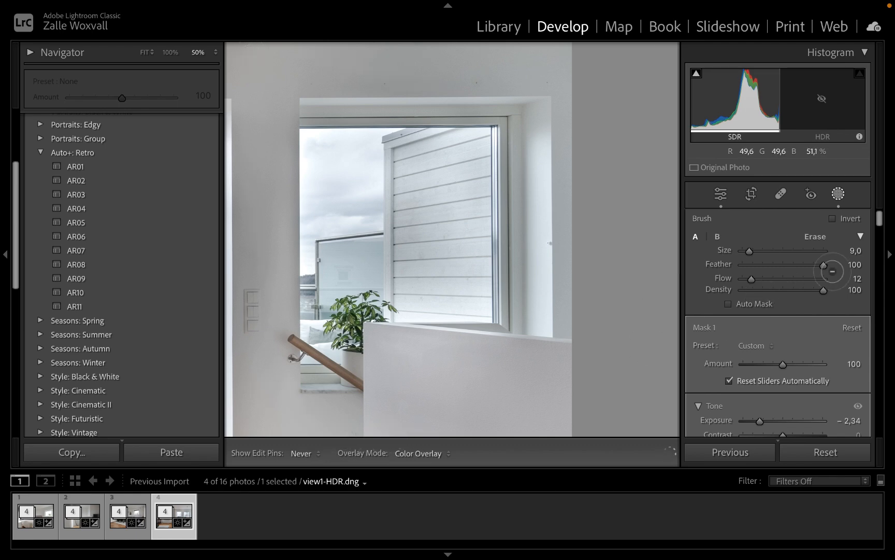
{"action": "left_click", "coordinate": [721, 194]}
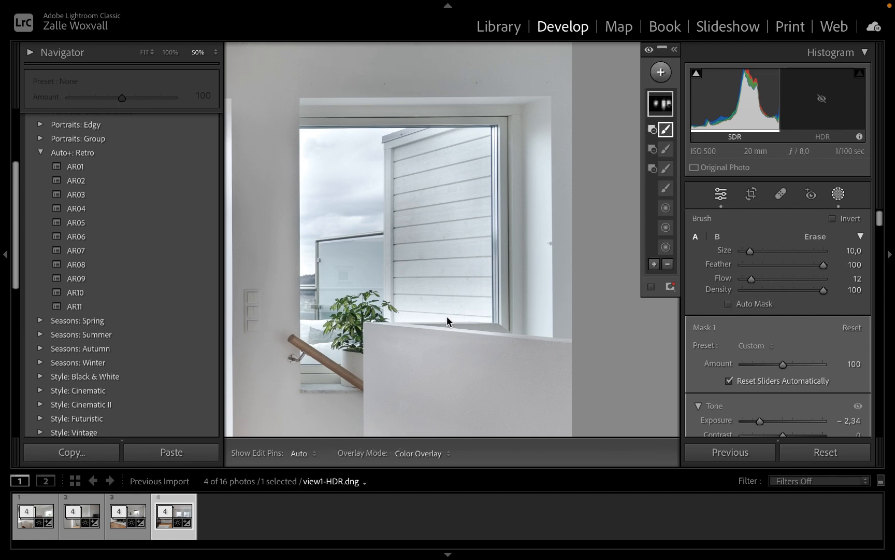
{"action": "left_click", "coordinate": [432, 322]}
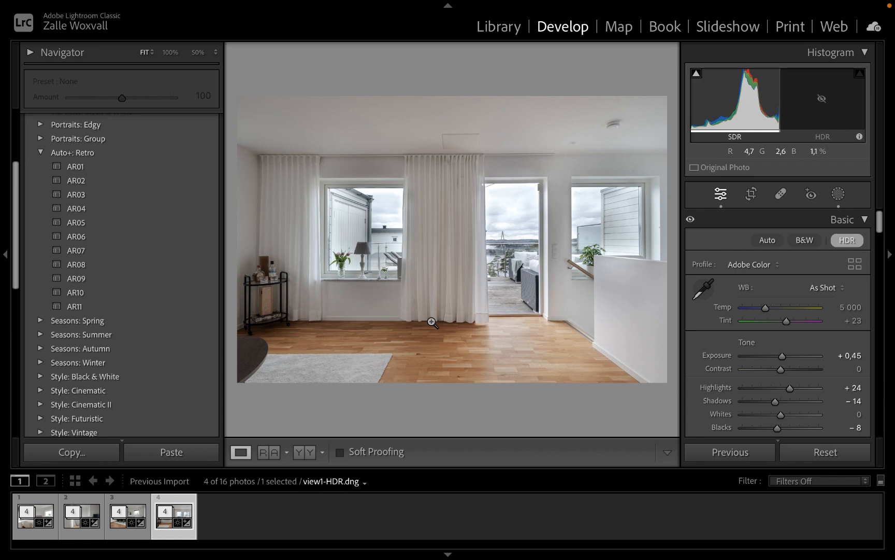